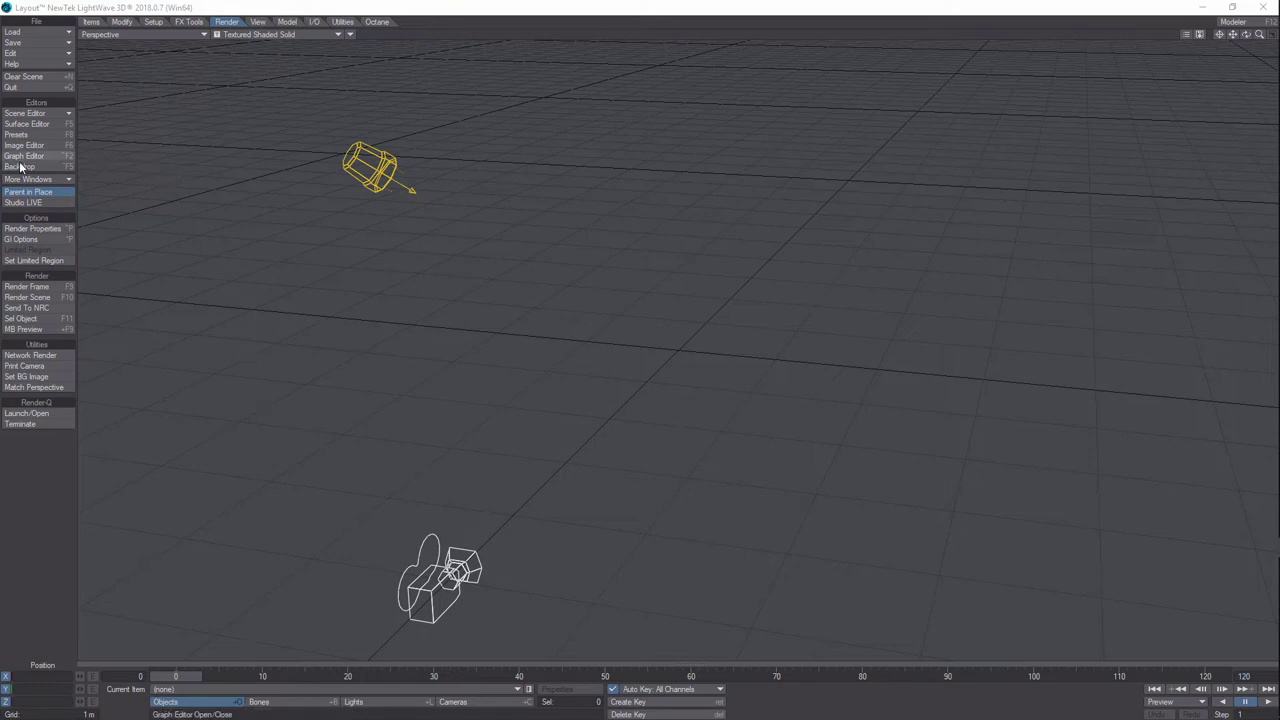
Show the viewport through the current camera and render it live with VPR
click(199, 35)
click(202, 110)
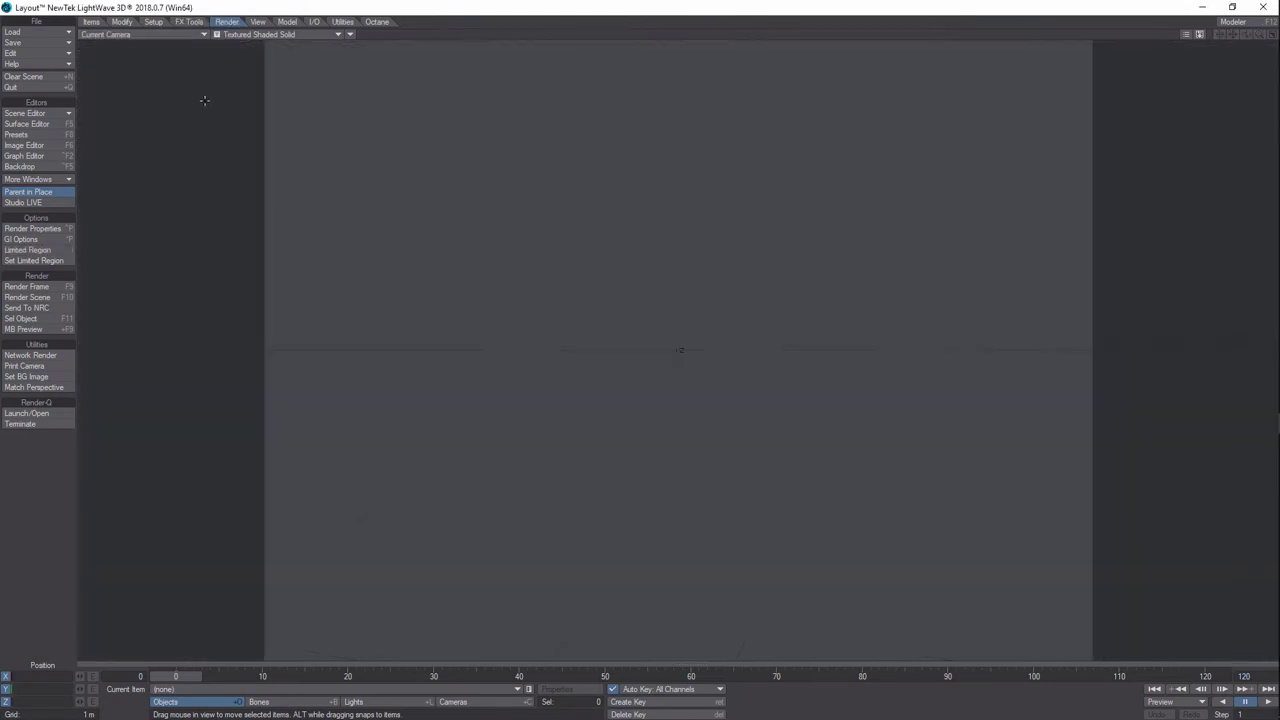
click(338, 34)
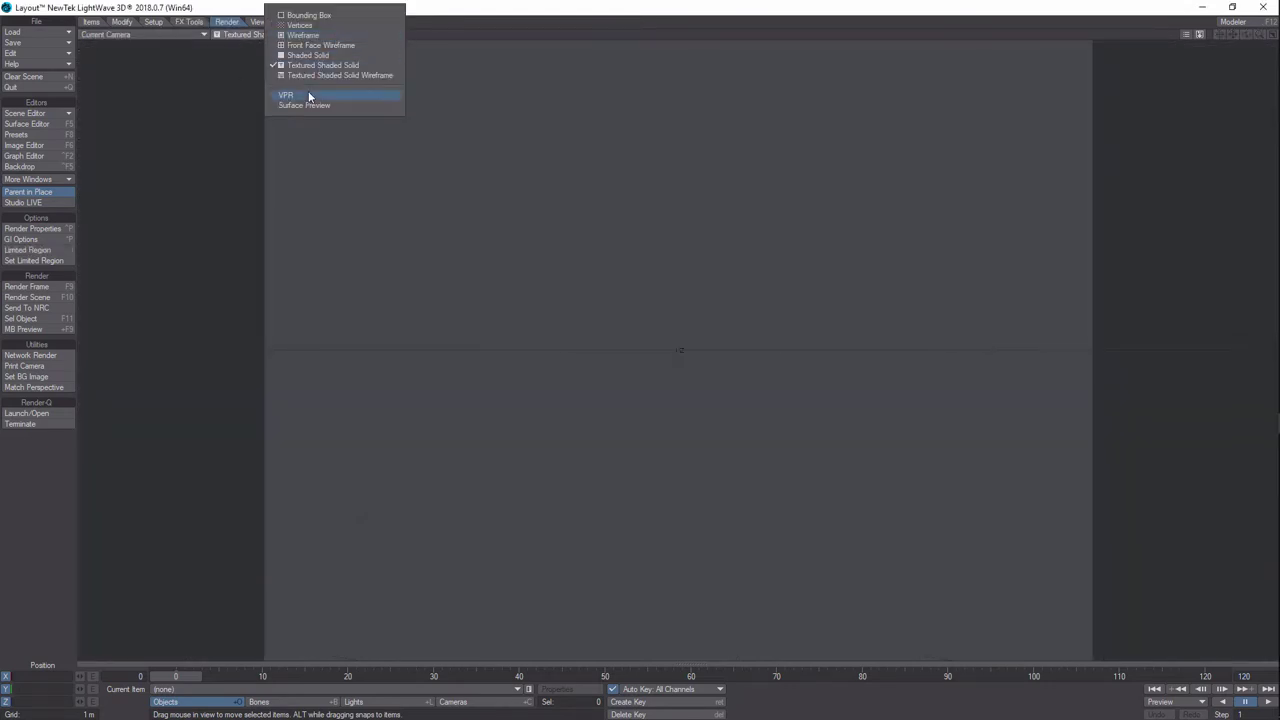
click(309, 96)
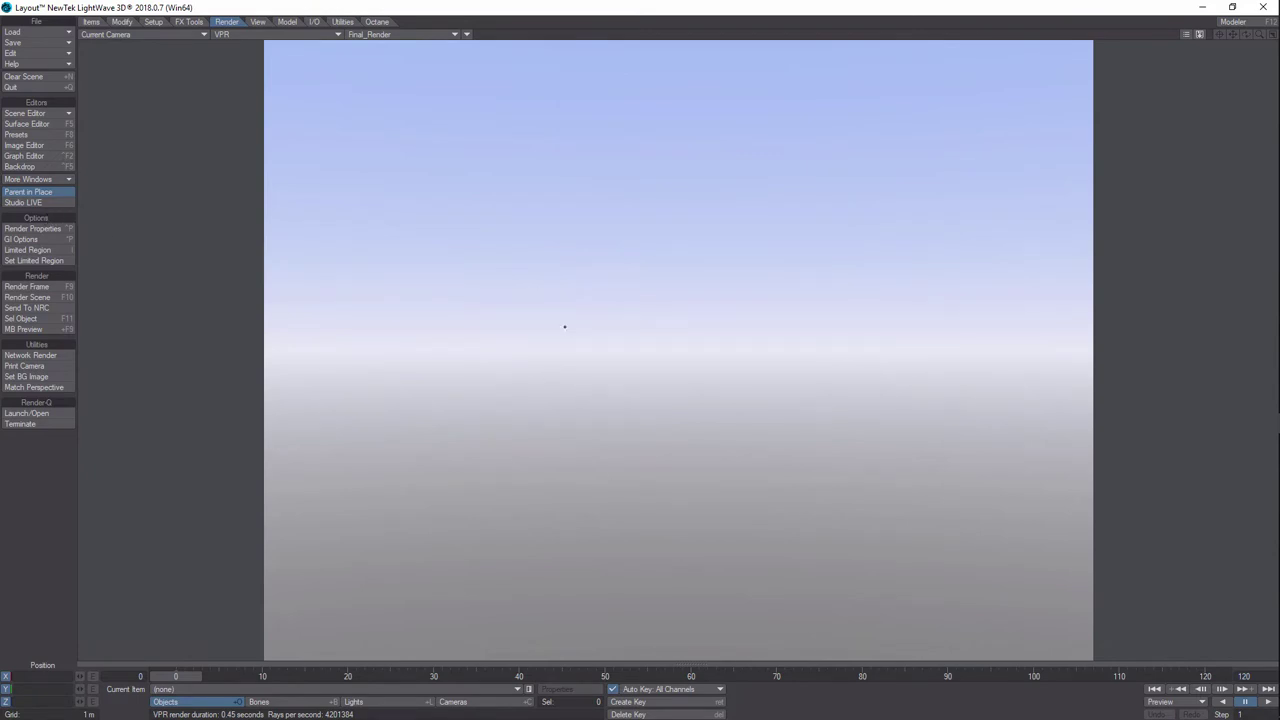
Set the gradient backdrop's nadir color to black and its ground squeeze to about 34
click(40, 167)
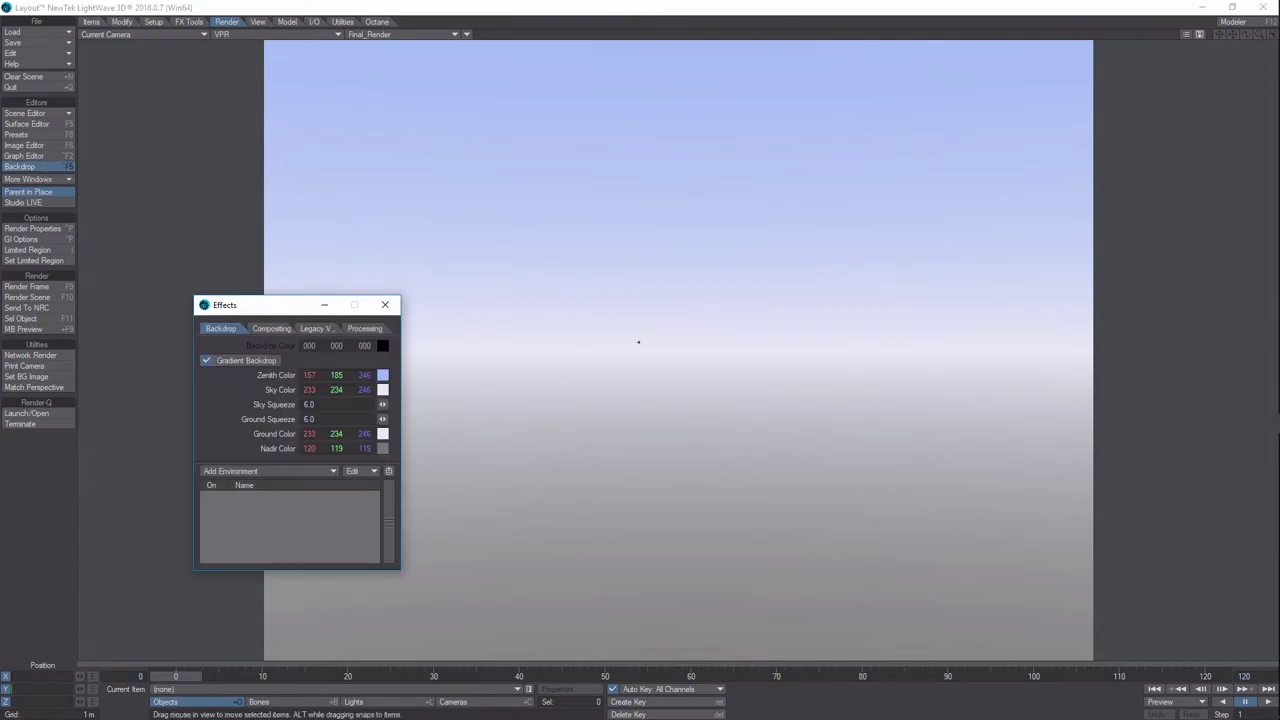
click(382, 448)
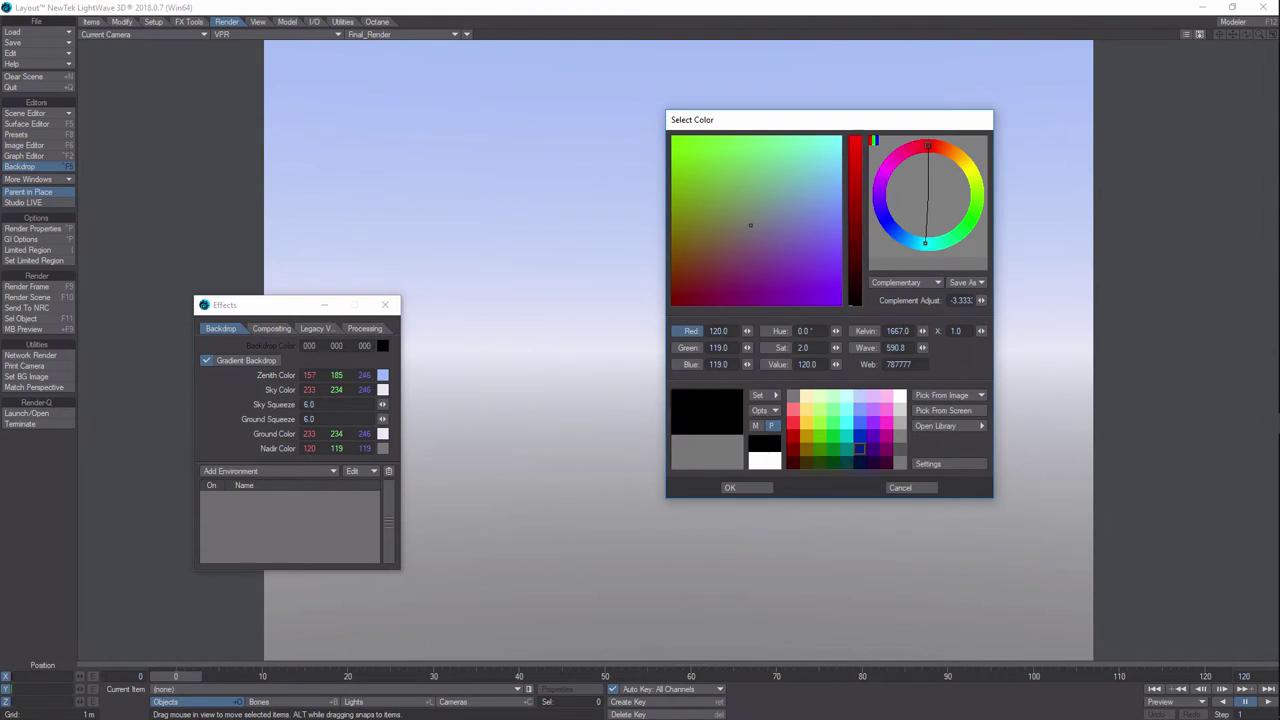
click(759, 491)
mouse_move(382, 419)
mouse_down()
mouse_move(415, 419)
mouse_move(388, 421)
mouse_up()
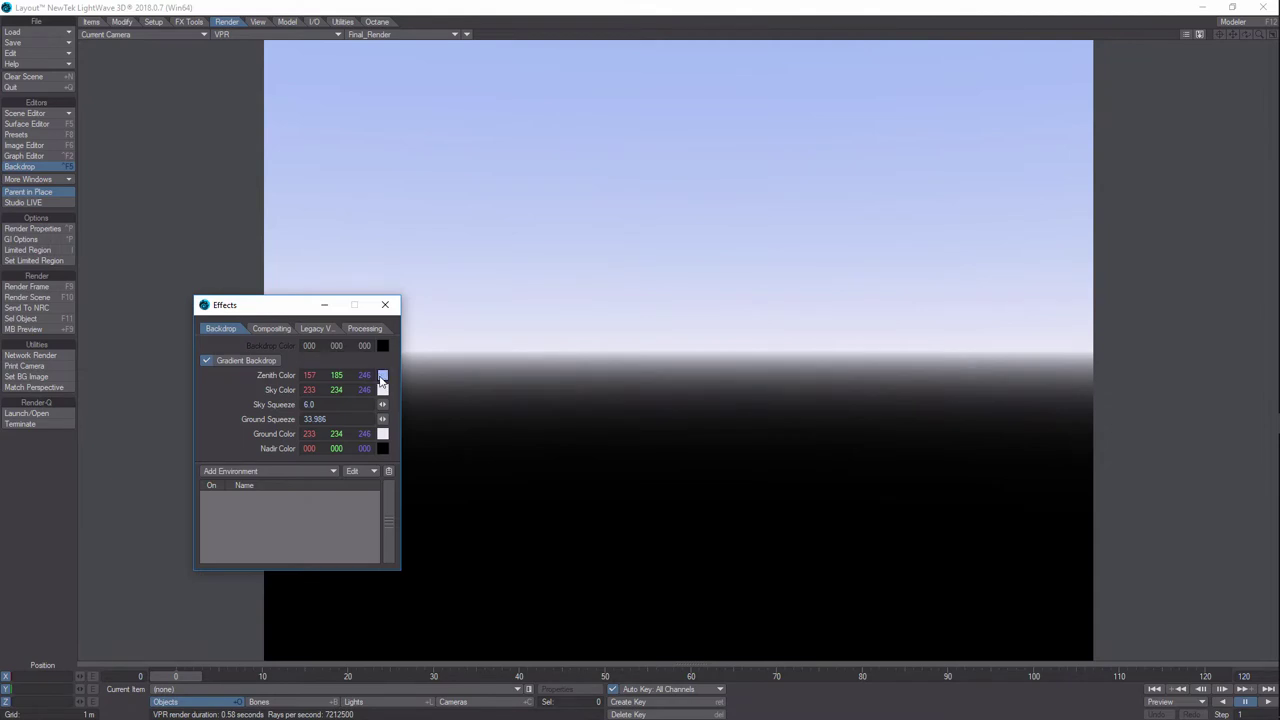
Set the backdrop's zenith color to dark blue (0, 31, 127), sky squeeze to about 18.94 and ground squeeze to 41.52
click(381, 377)
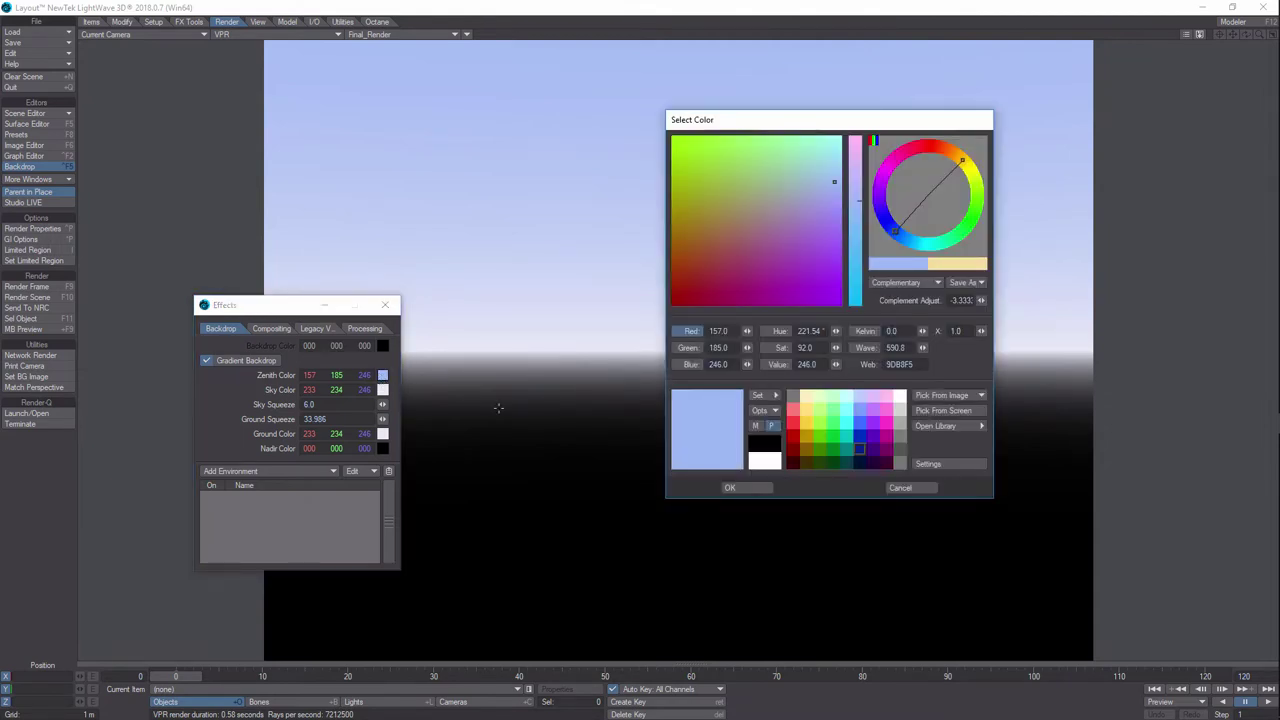
click(859, 444)
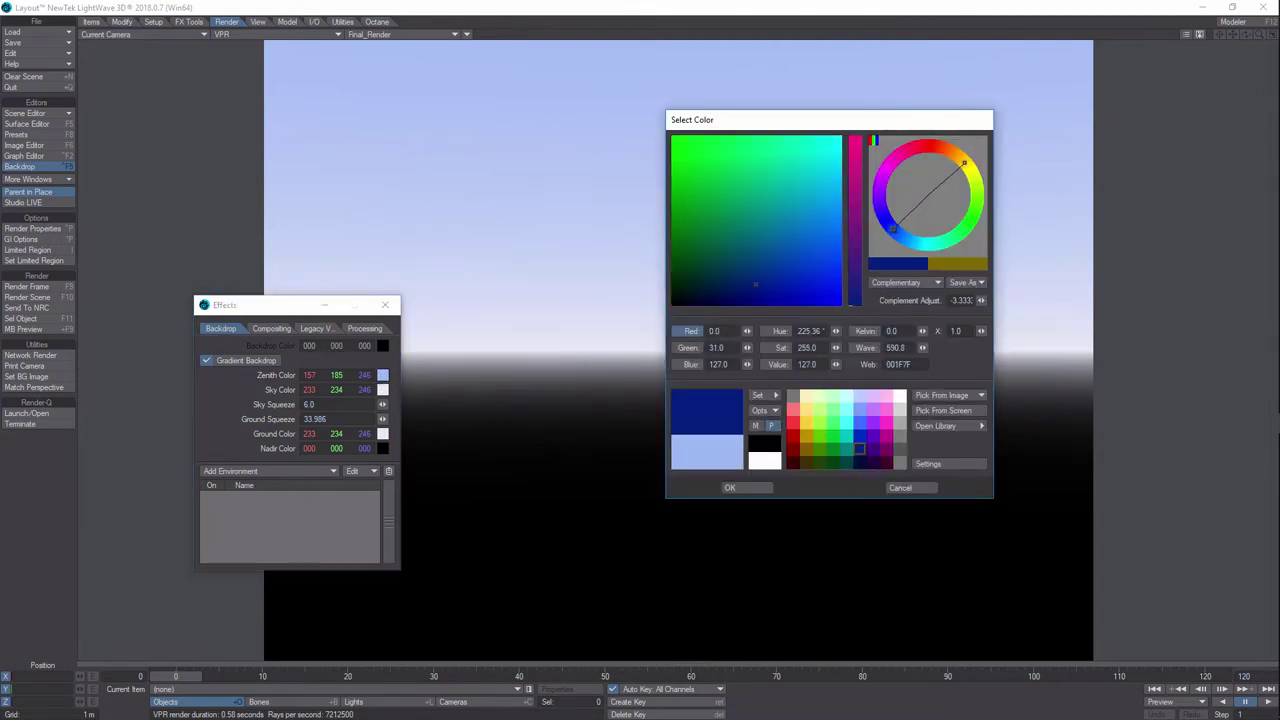
click(757, 486)
drag(382, 407, 382, 407)
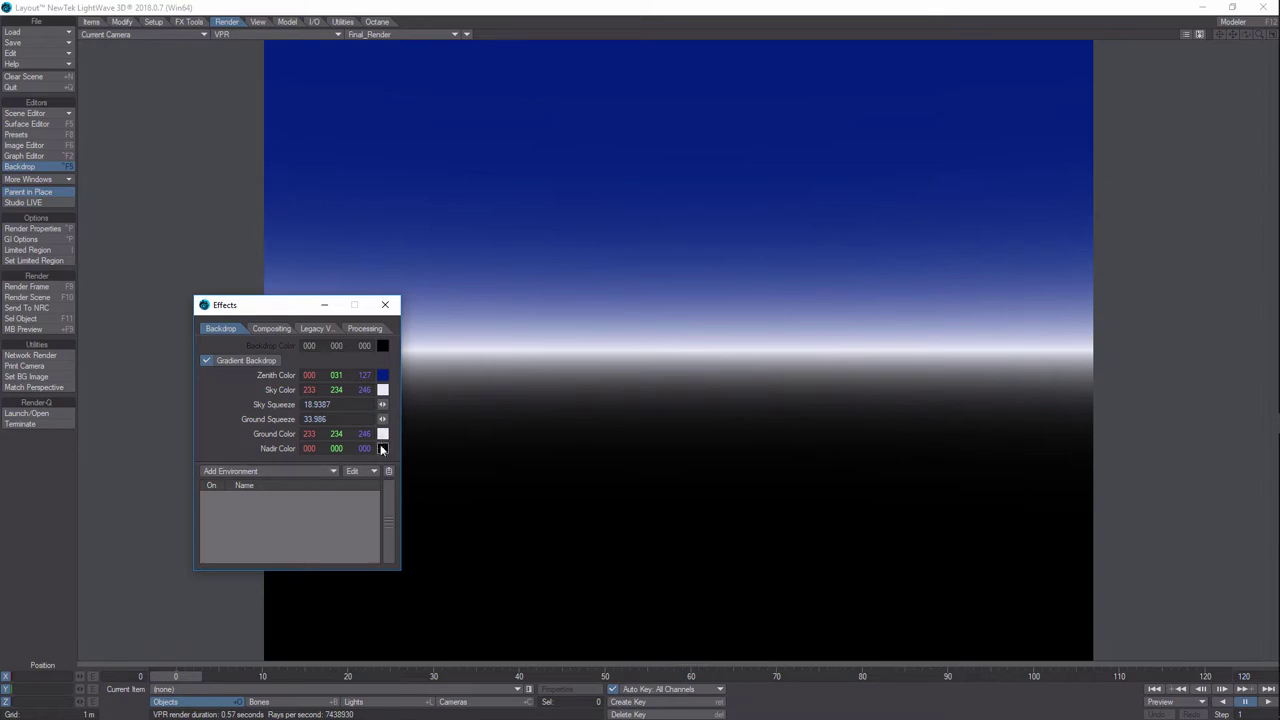
drag(381, 421, 381, 421)
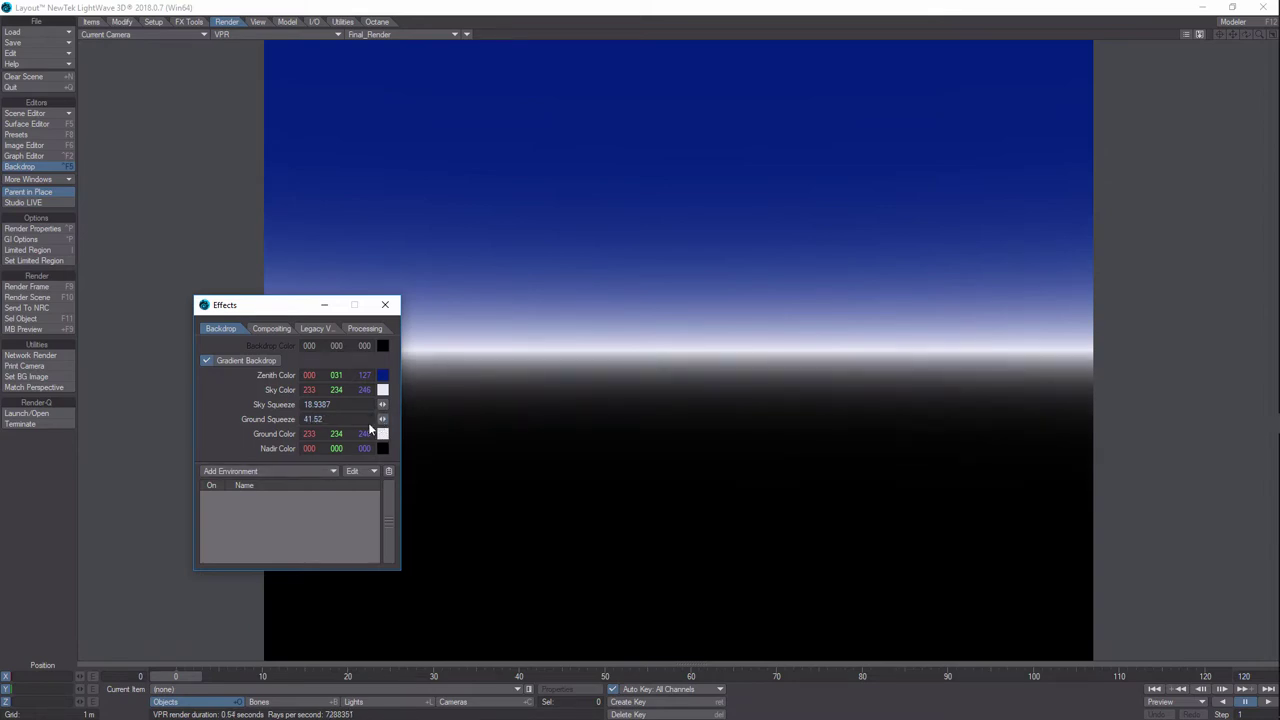
click(385, 304)
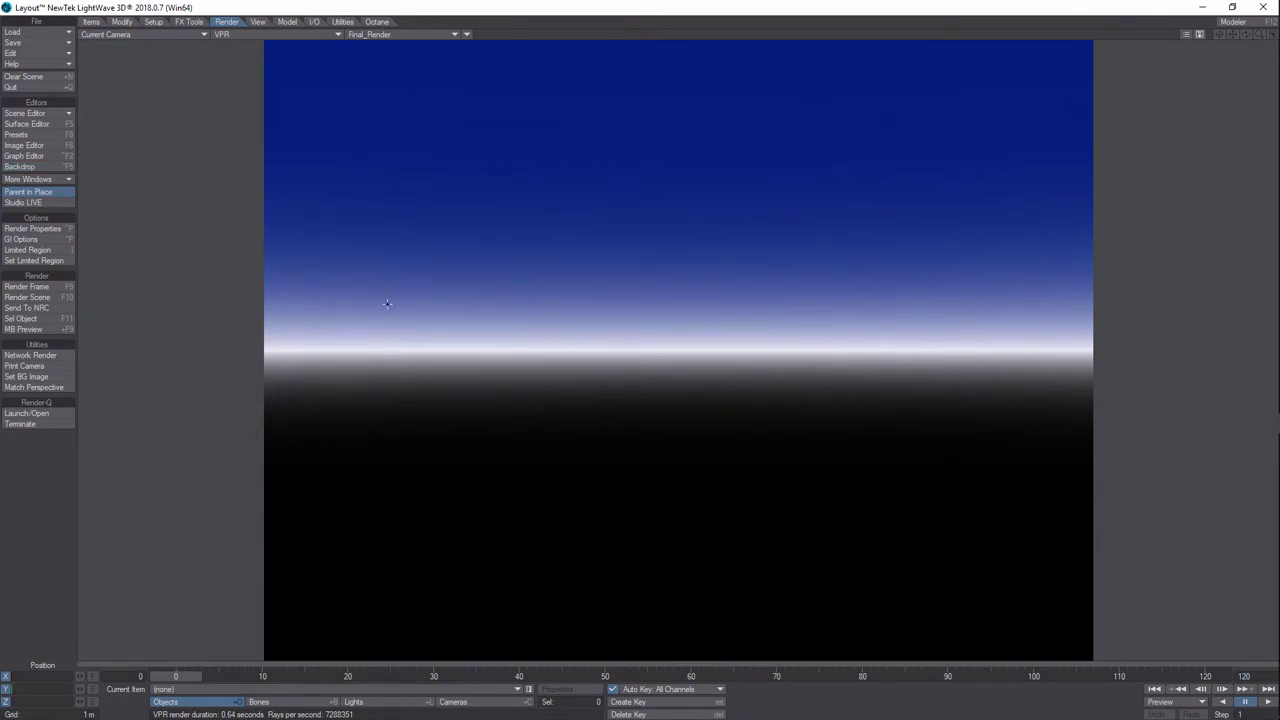
Add a null object named cloud to the scene
click(90, 22)
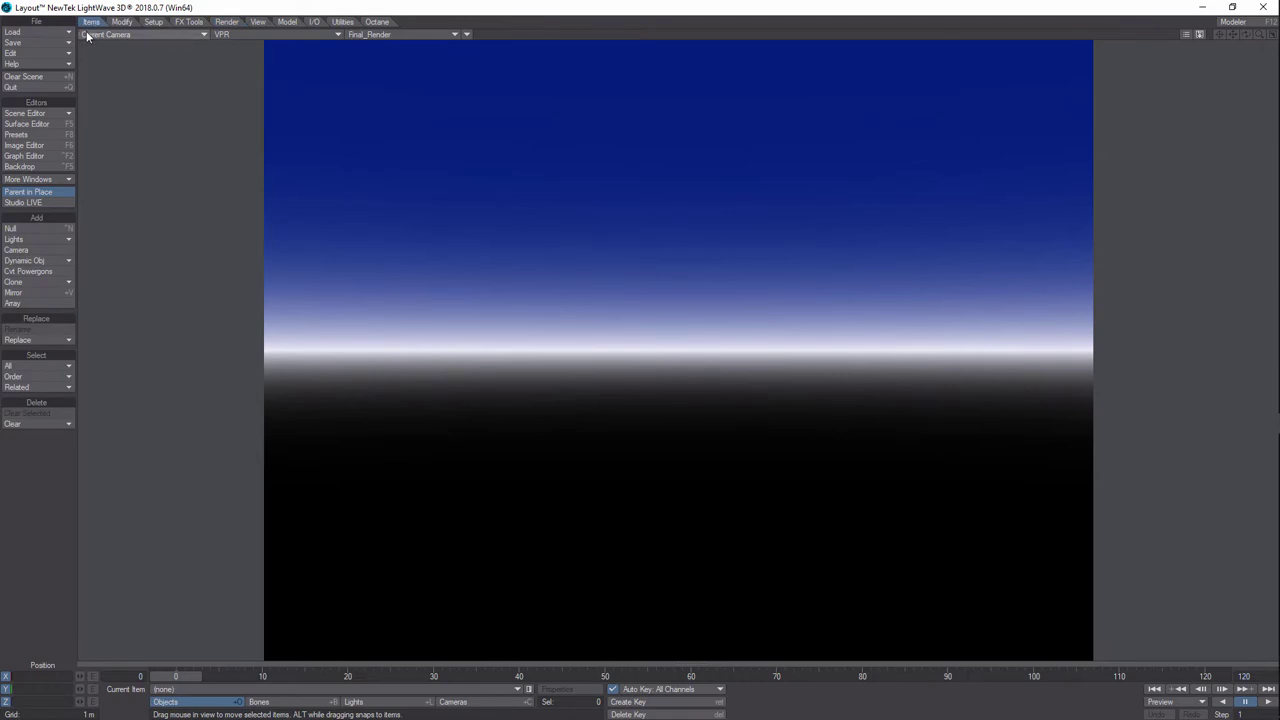
click(48, 229)
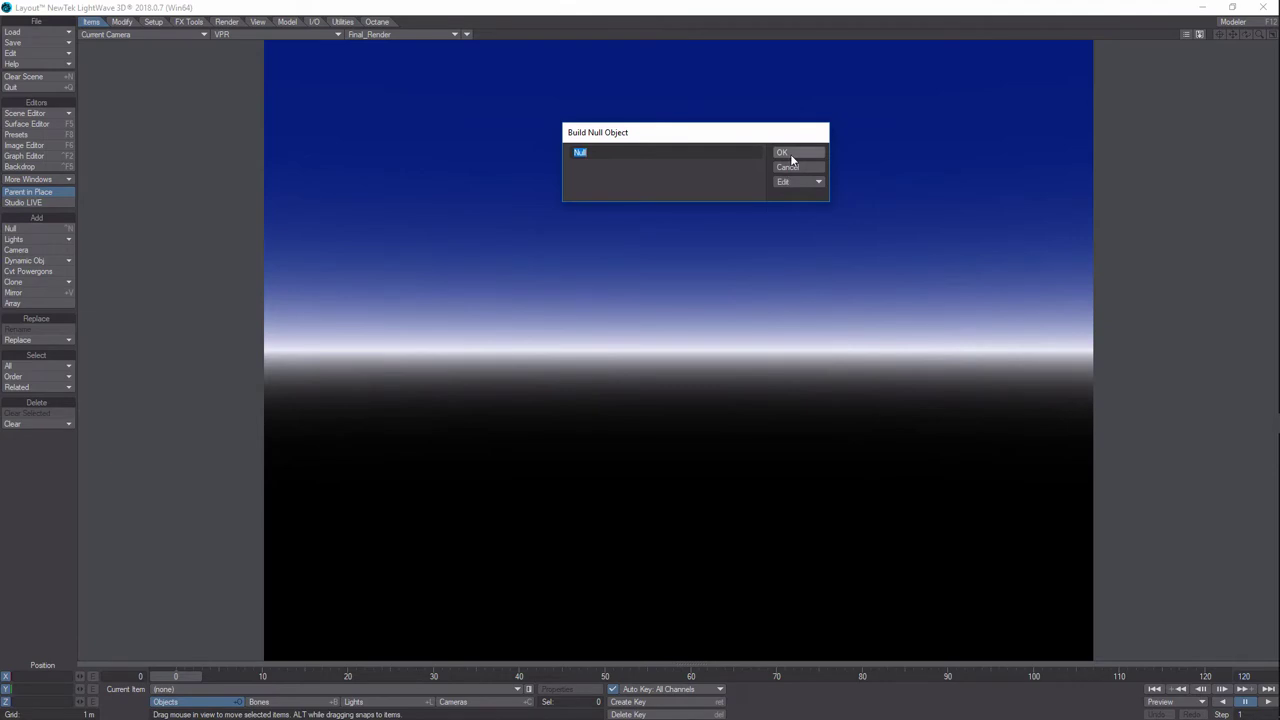
text(cloud)
click(800, 152)
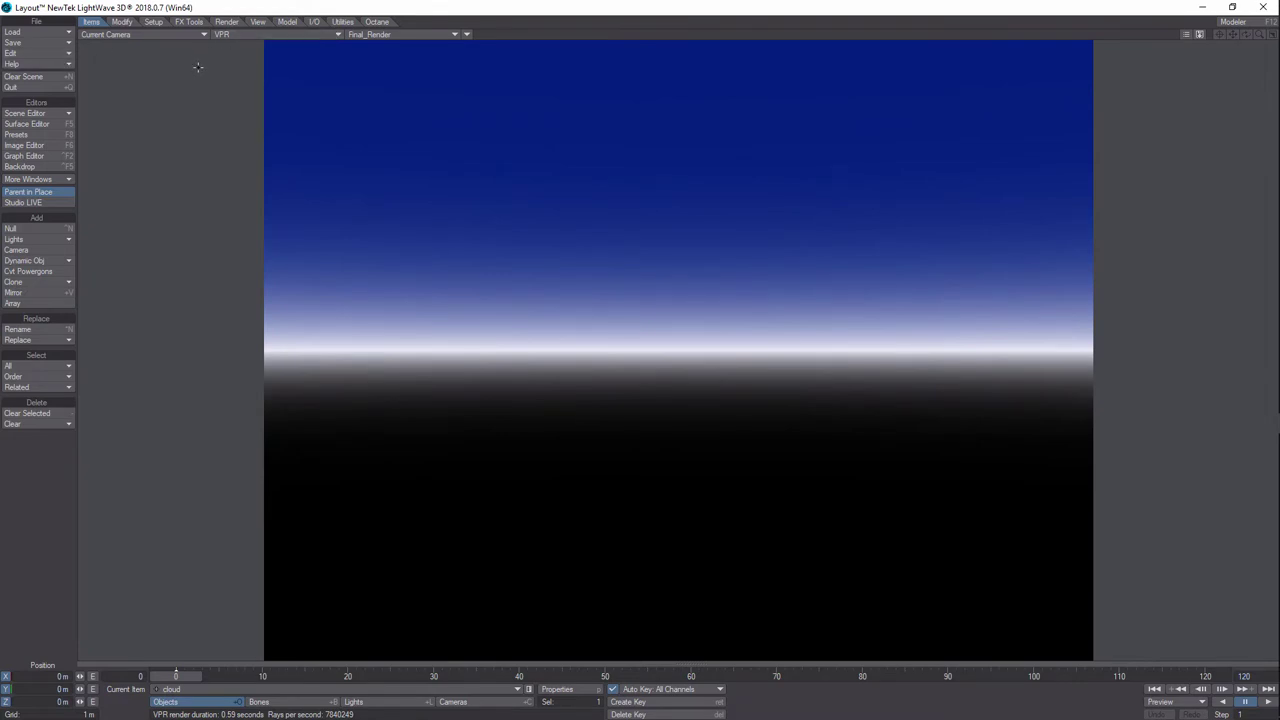
Change the viewport layout to Double Vertical and switch the Top viewport to Perspective
key(d)
click(430, 205)
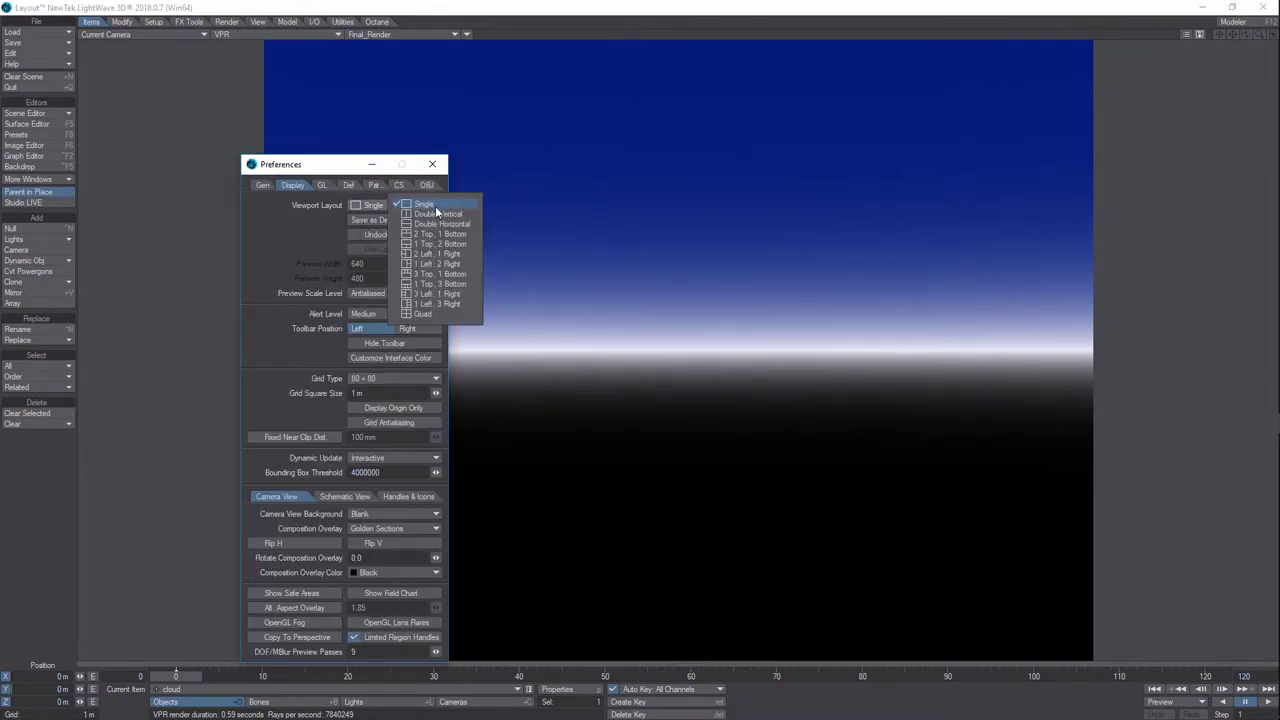
click(436, 214)
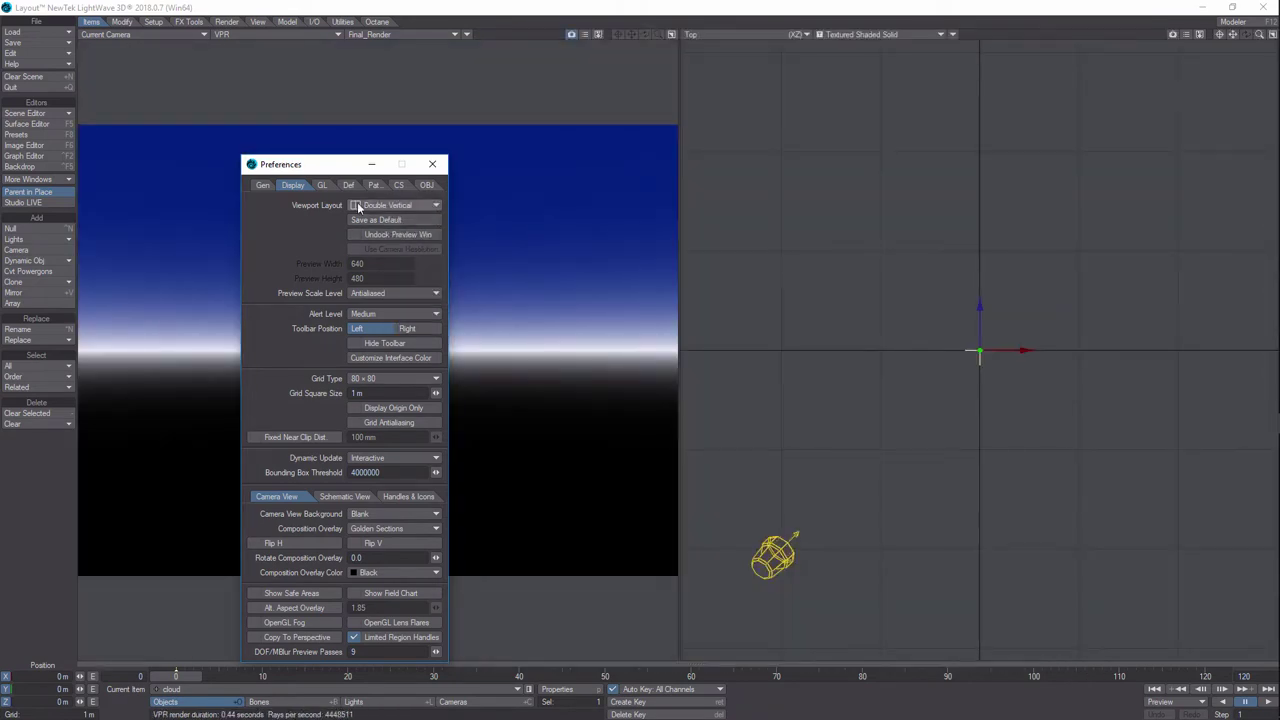
drag(340, 172, 120, 307)
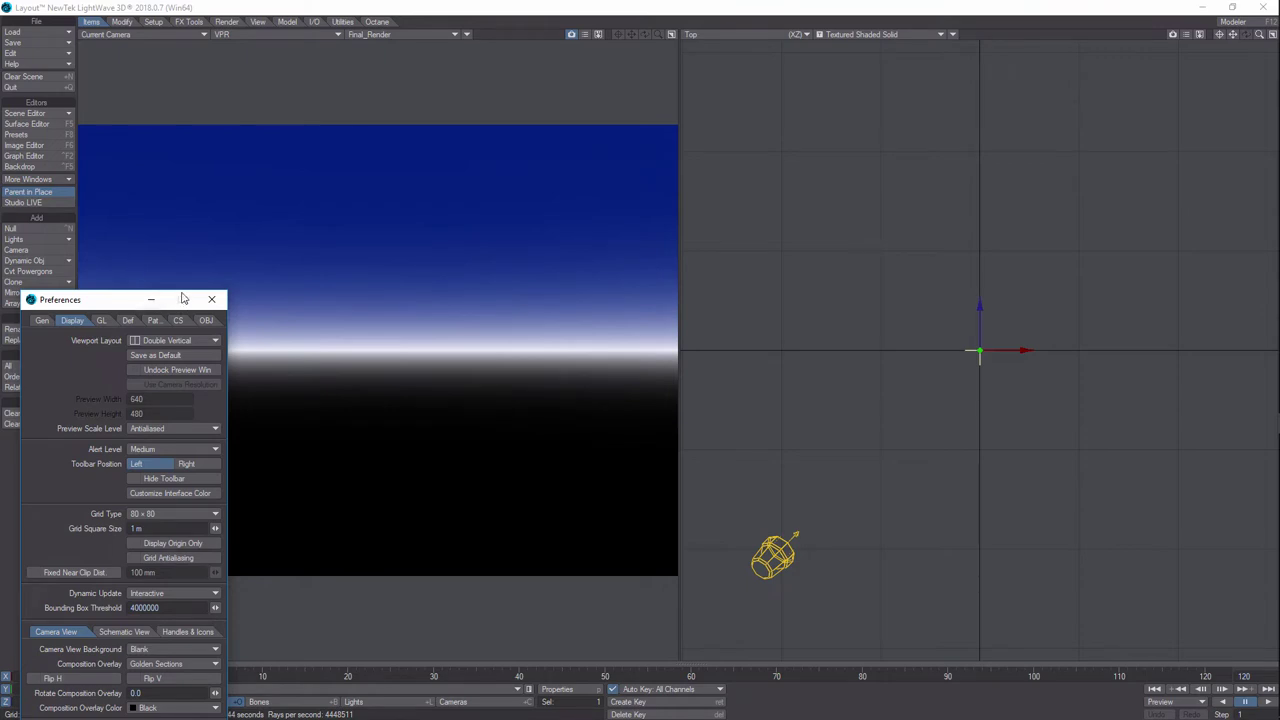
click(150, 299)
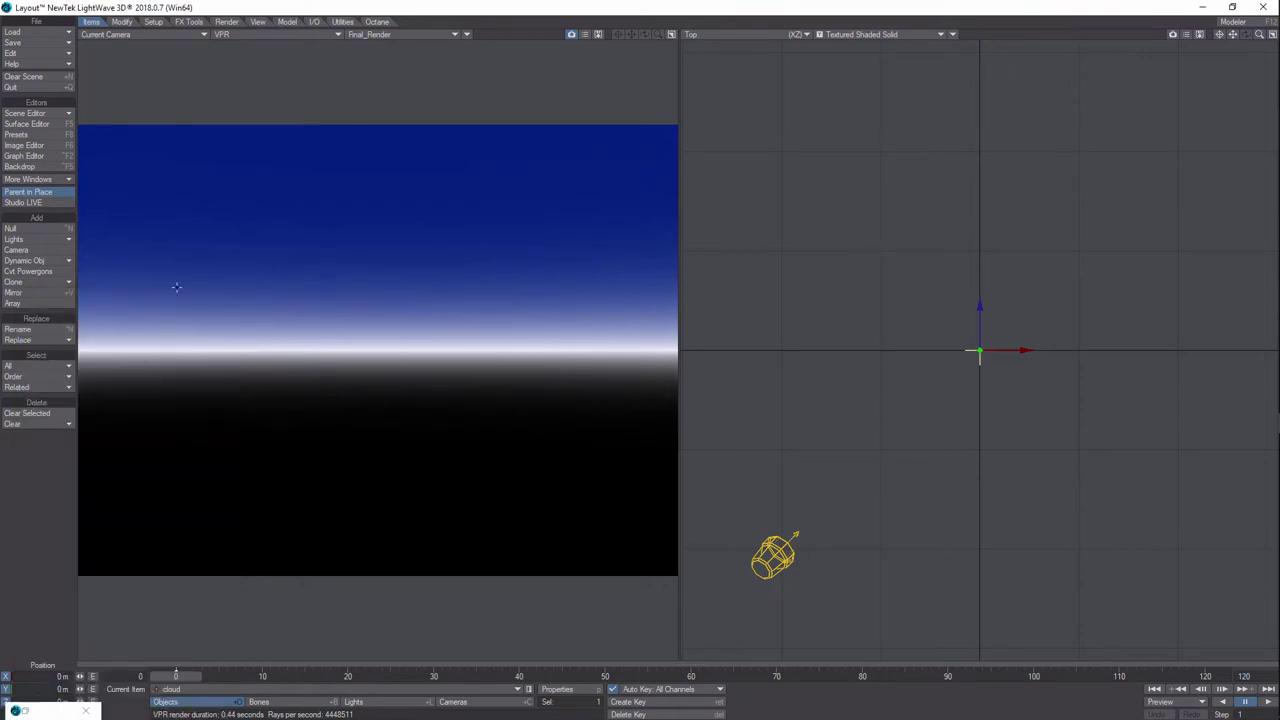
click(806, 35)
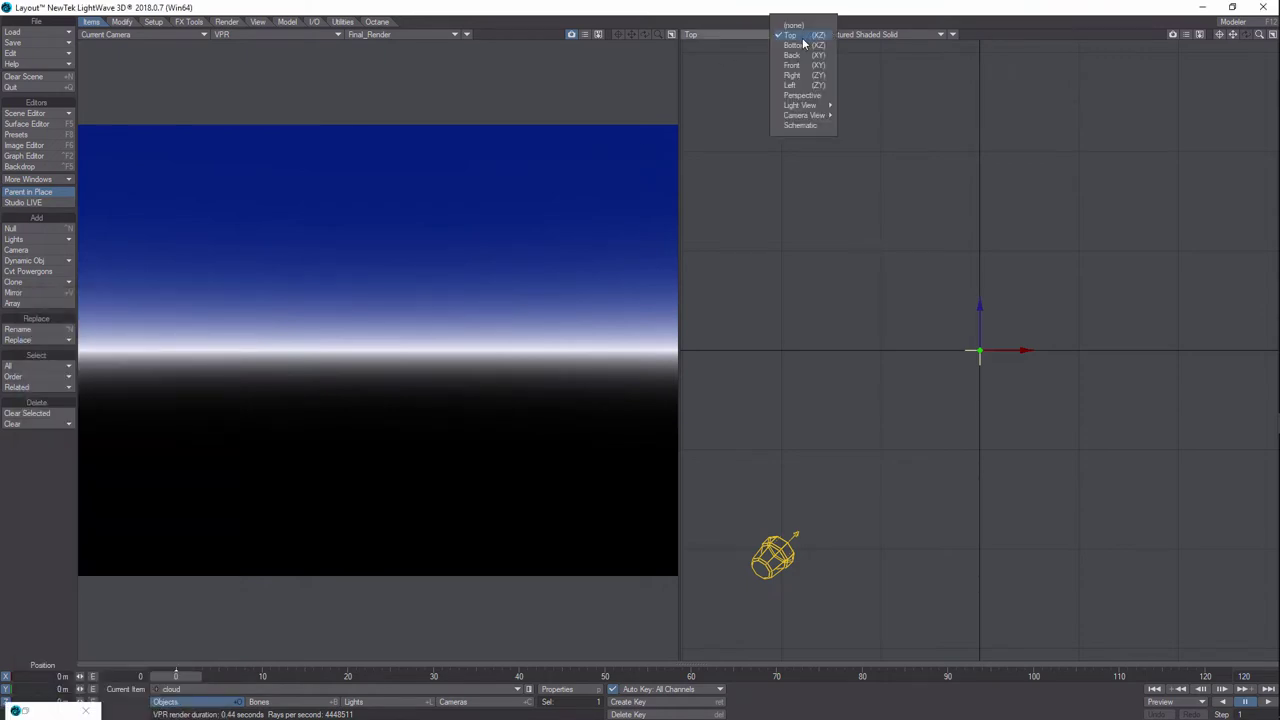
click(808, 94)
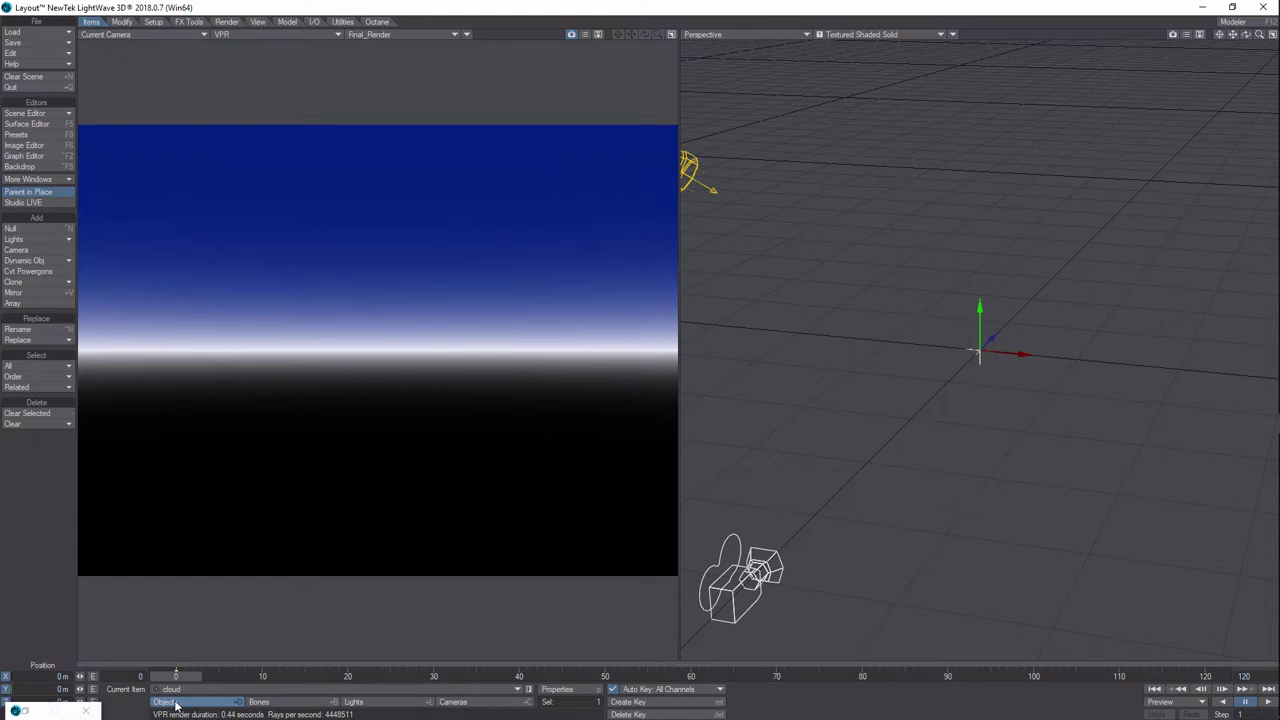
Make the cloud null a Volumetric primitive with the Cube type
click(557, 690)
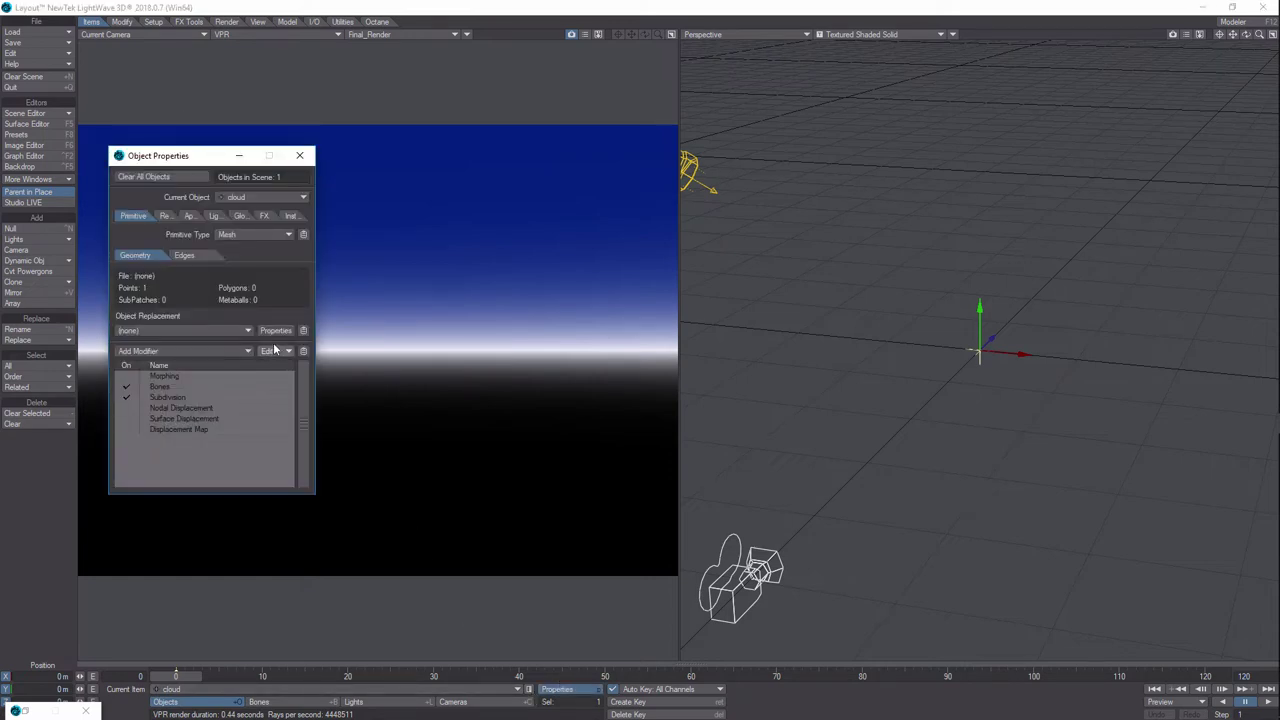
click(281, 236)
click(280, 278)
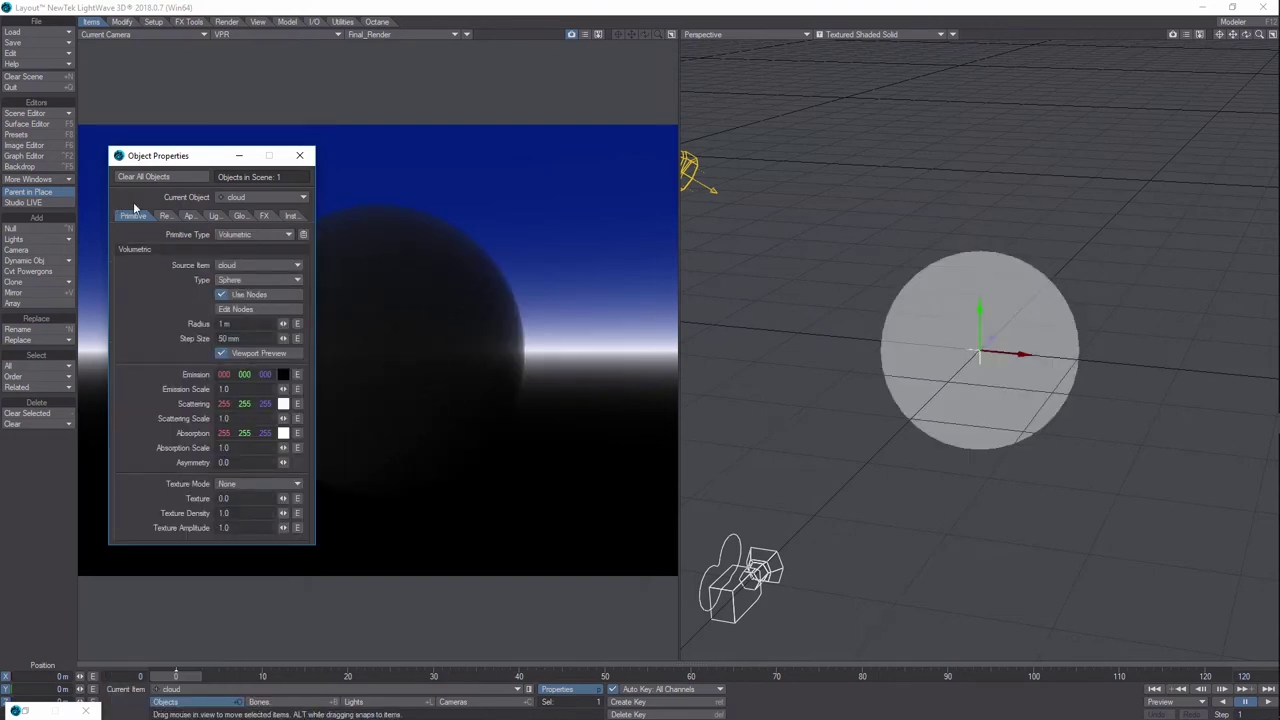
click(296, 281)
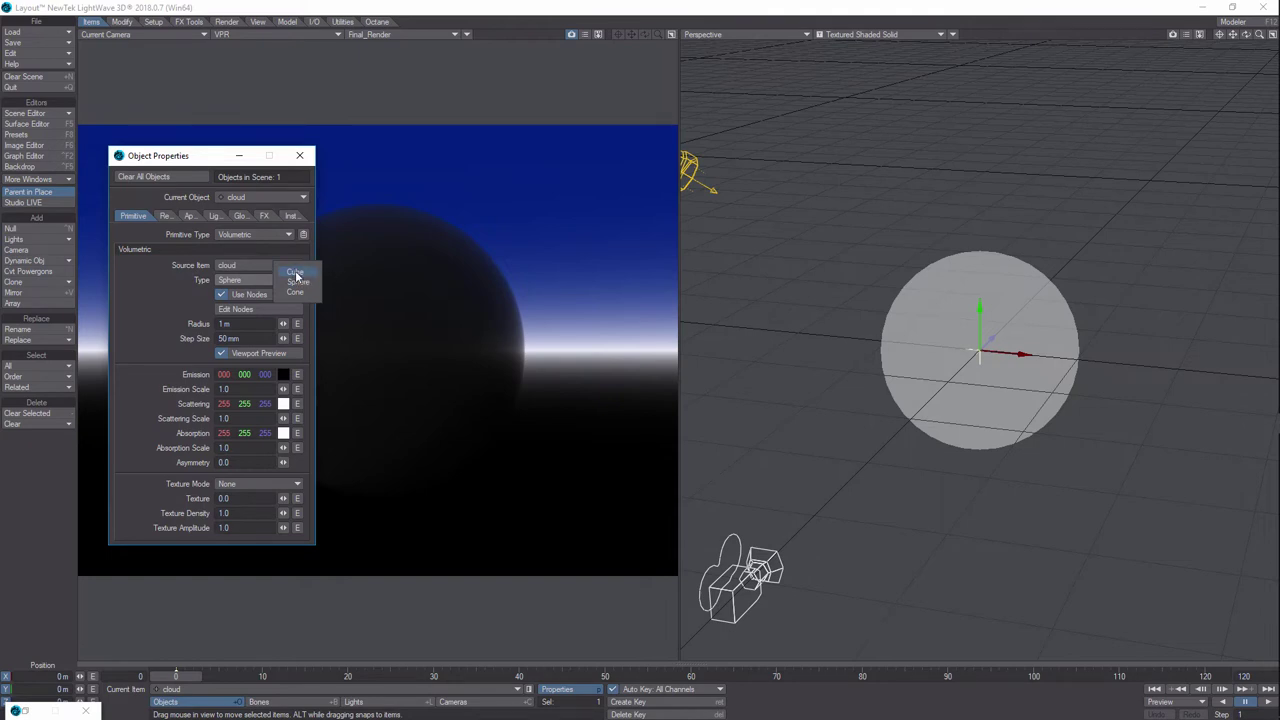
click(295, 273)
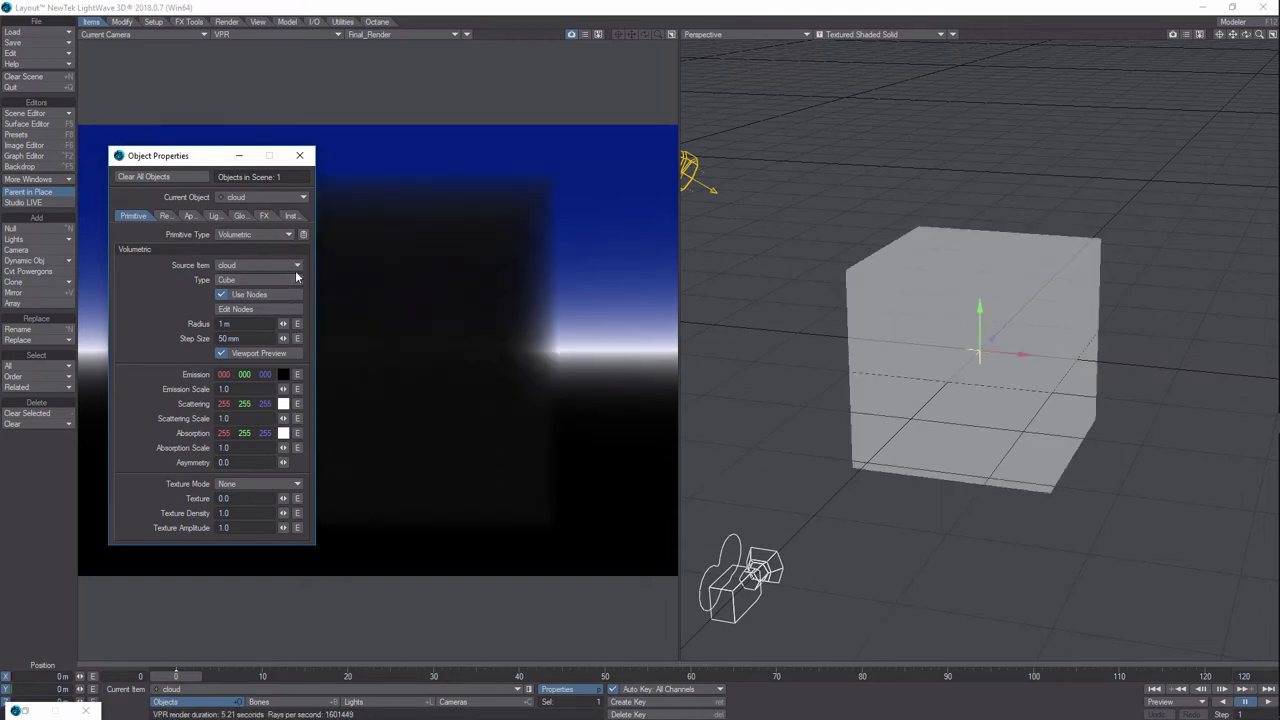
Set the volumetric cube's radius to 1.12 m and its step size to 145 mm
drag(208, 163, 803, 117)
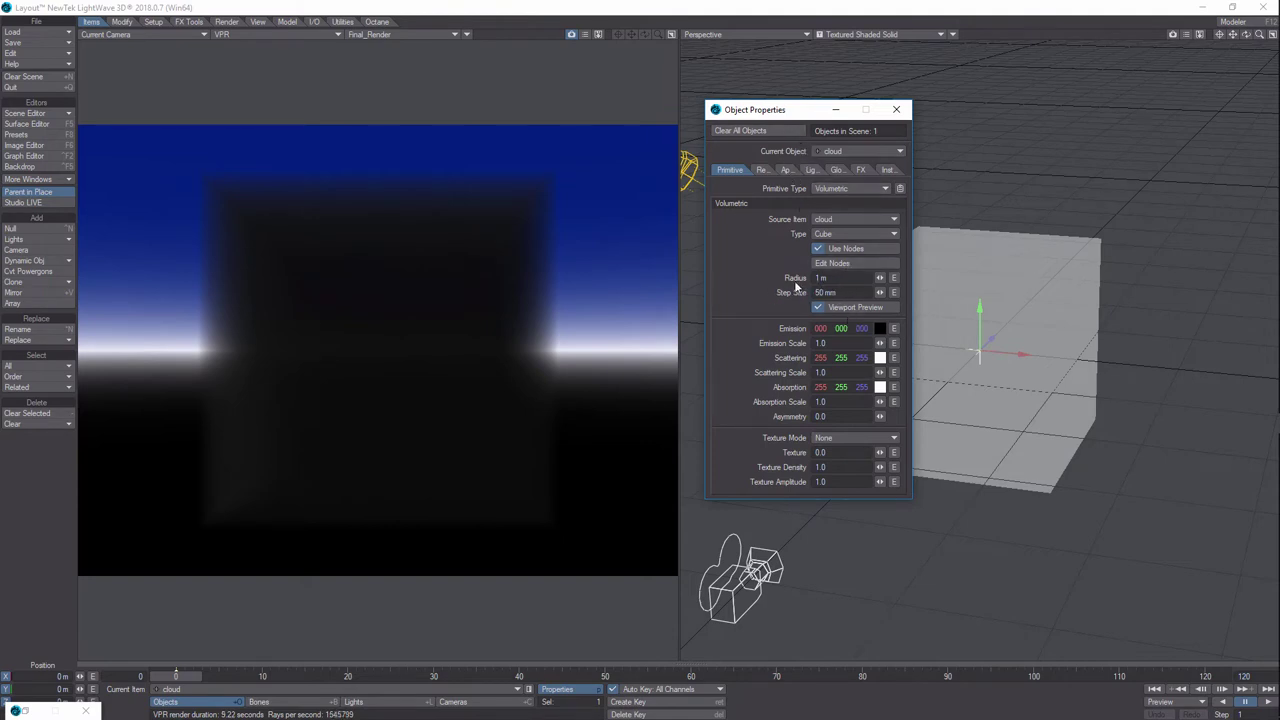
drag(880, 277, 896, 277)
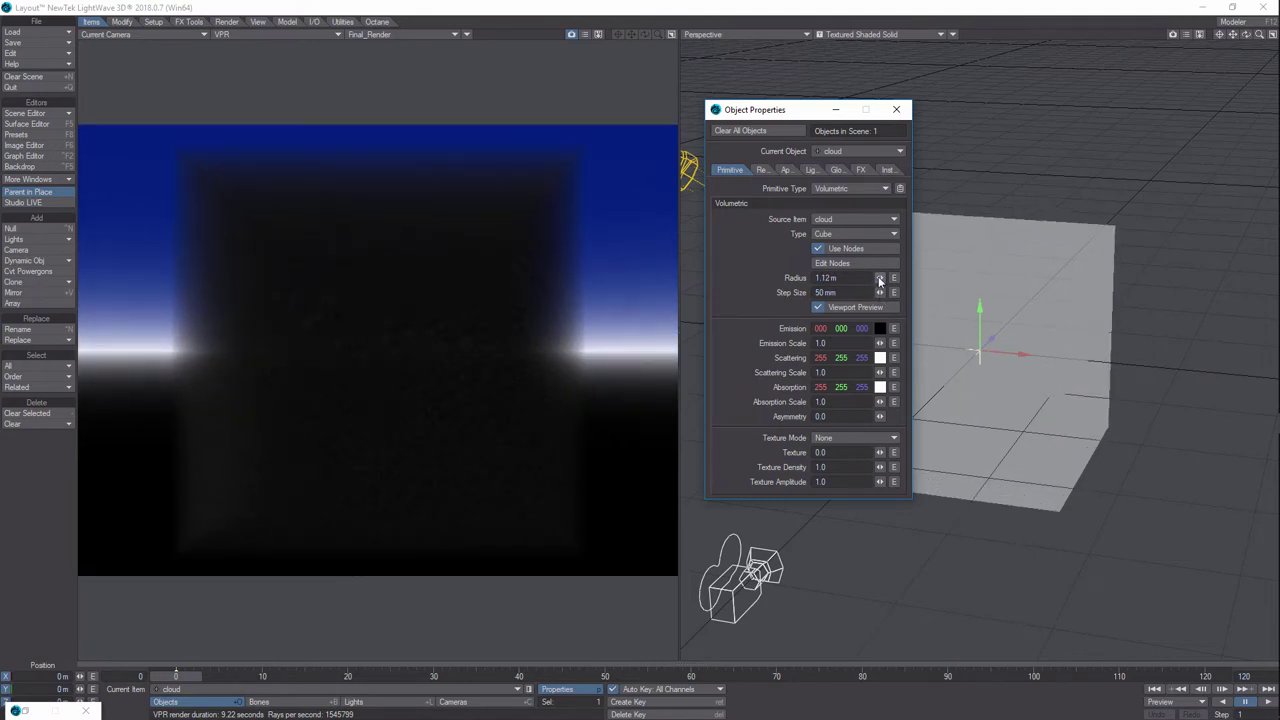
drag(880, 297, 892, 297)
Set the volumetric's emission color to white and its emission scale to 1.09
click(880, 328)
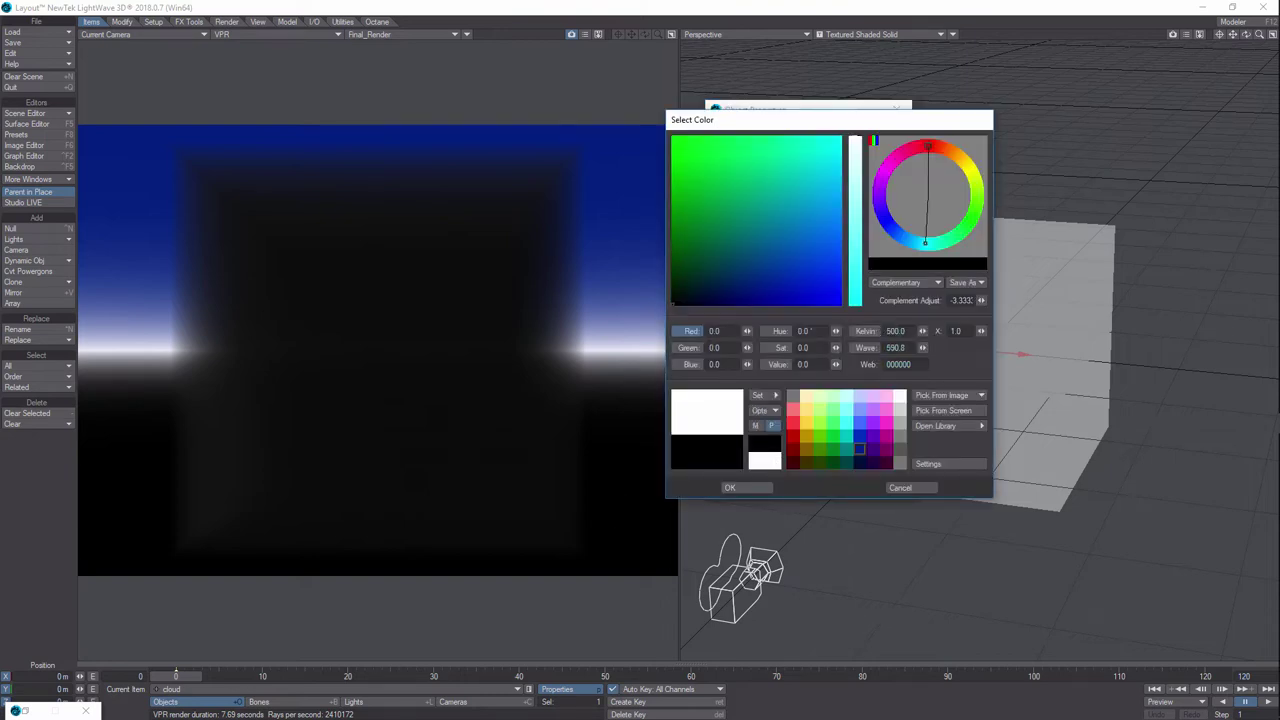
click(764, 460)
click(730, 487)
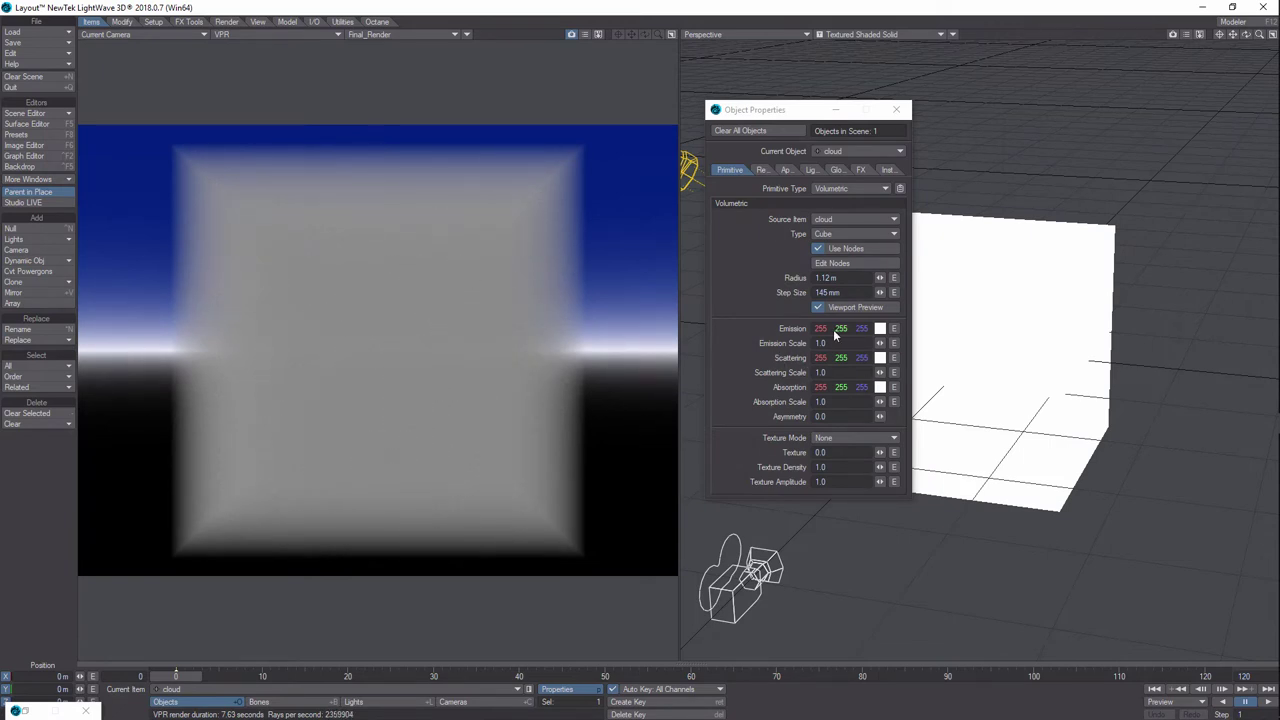
drag(879, 343, 888, 343)
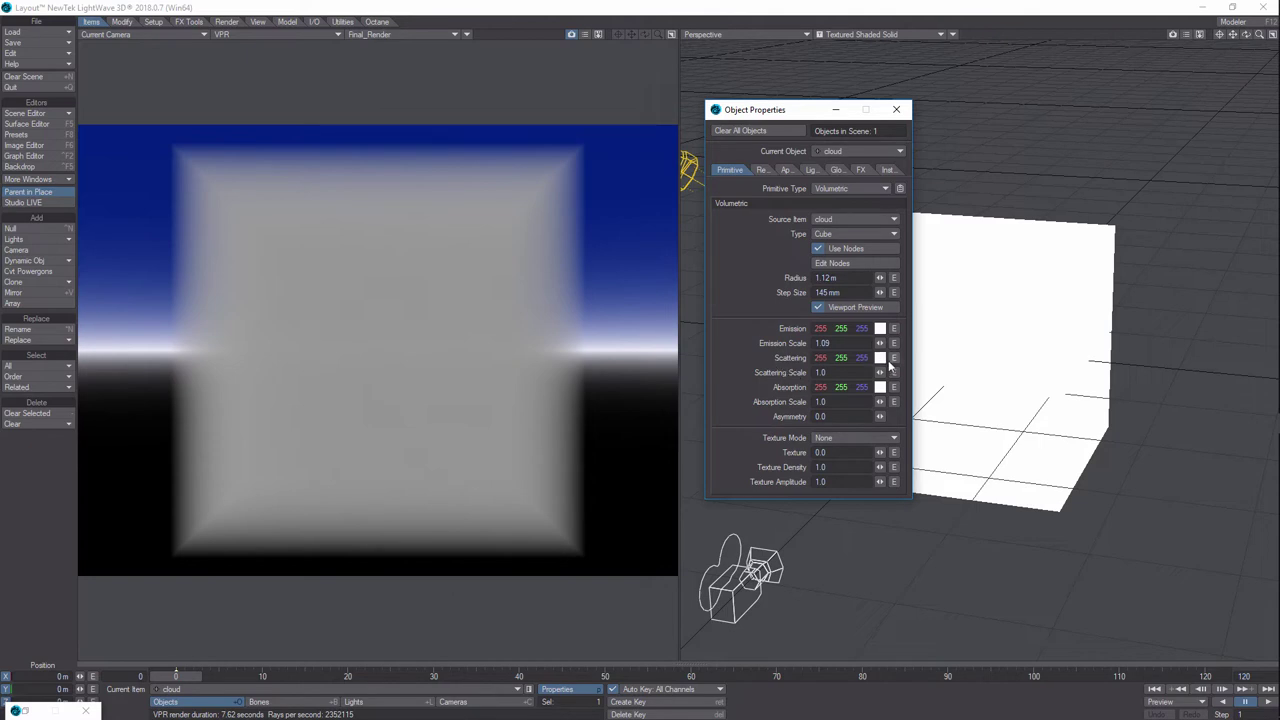
Set the volumetric's scattering color to black
click(880, 357)
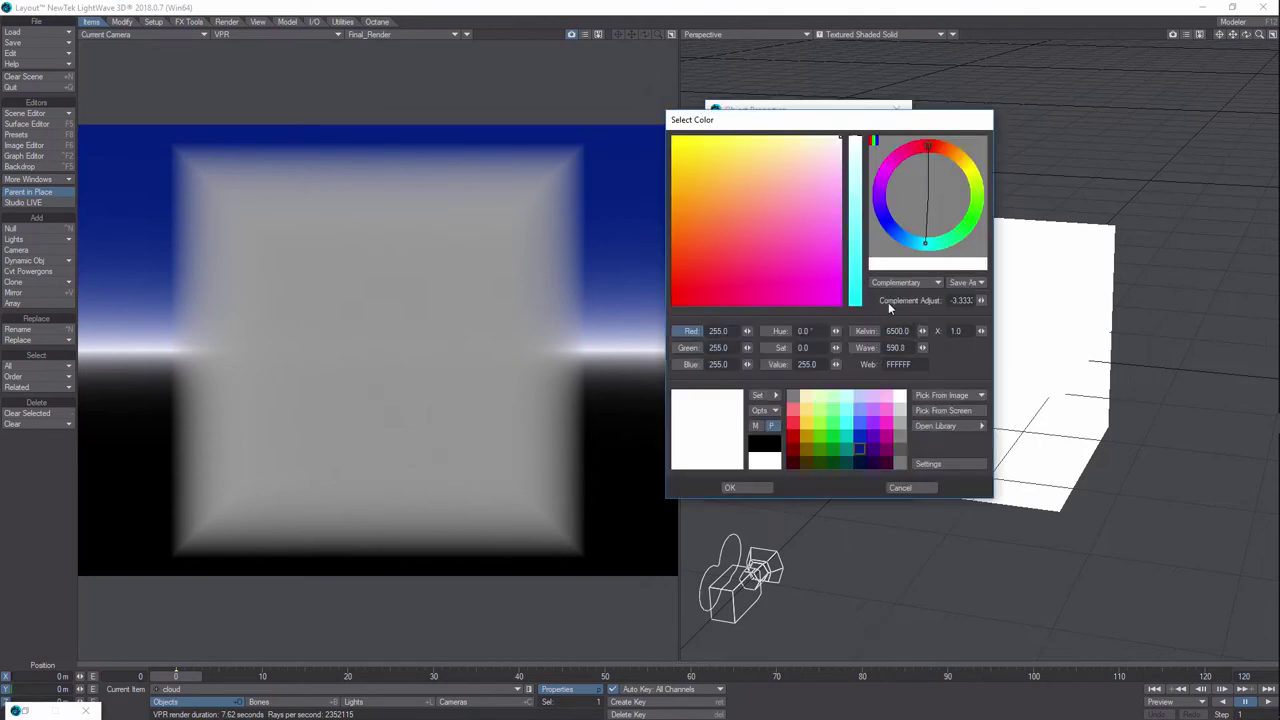
click(764, 445)
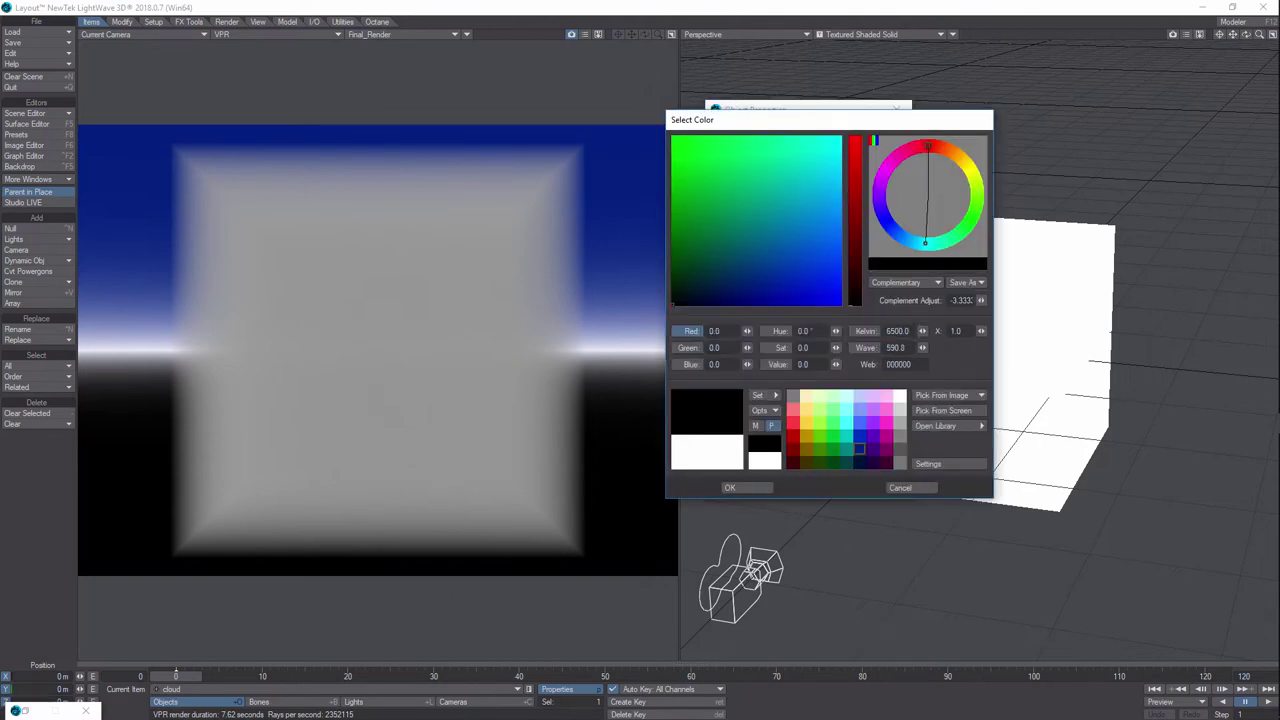
click(740, 488)
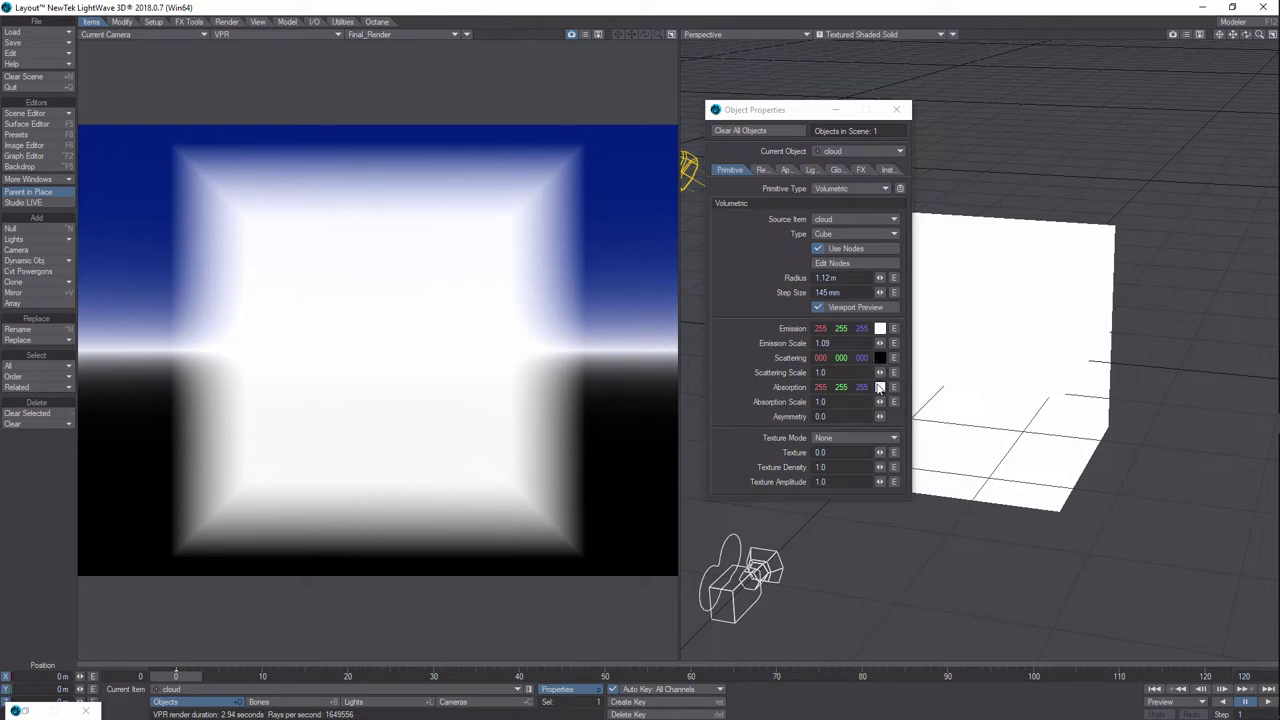
Choose a light grey swatch for the volumetric's absorption color
click(884, 389)
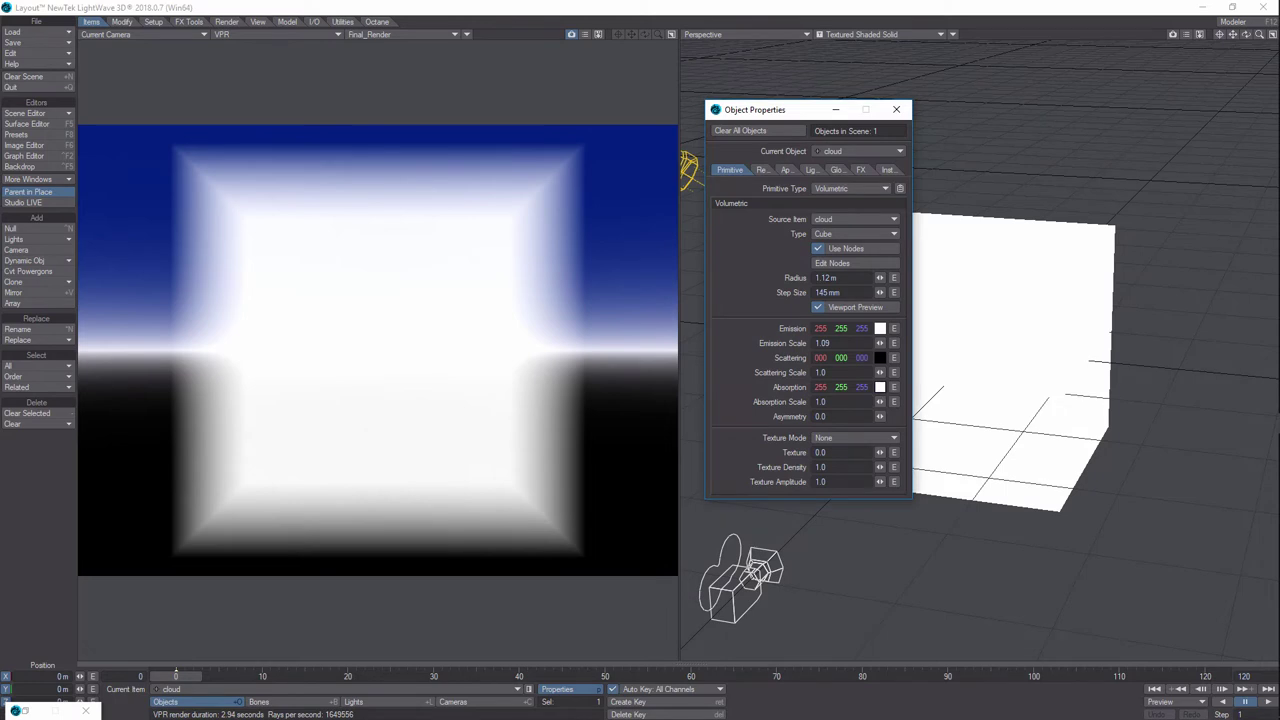
click(901, 424)
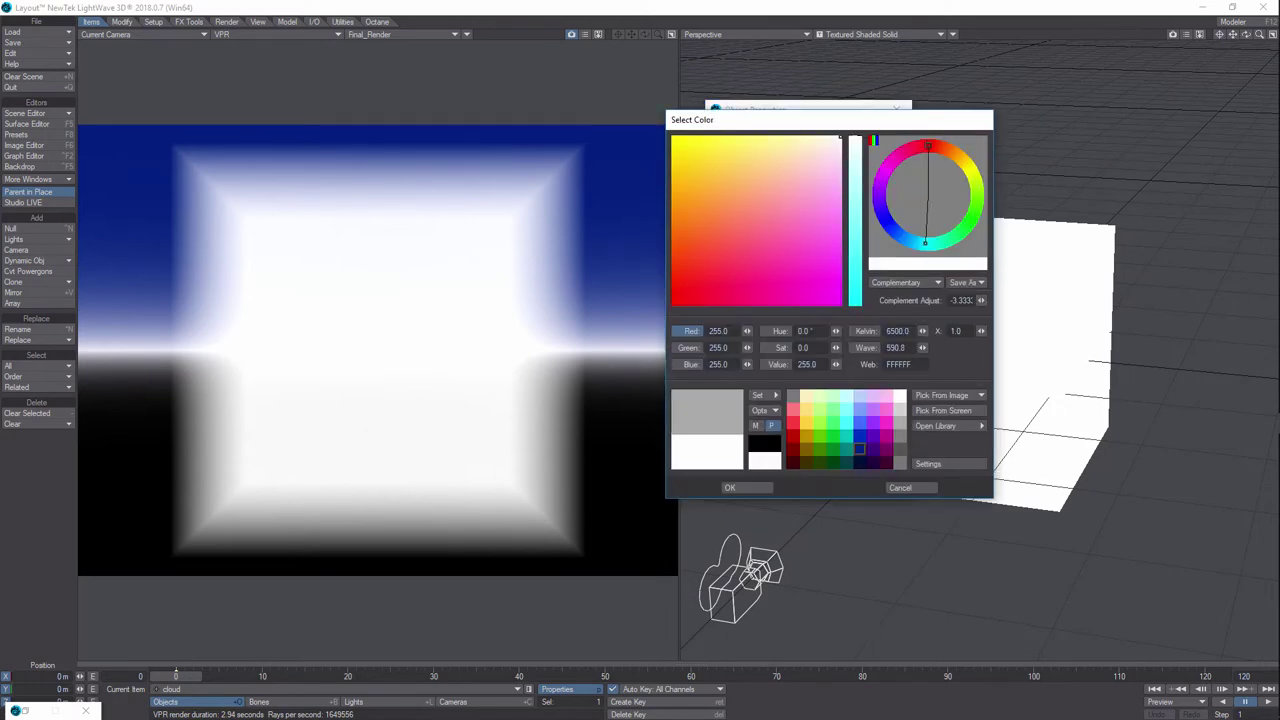
click(740, 489)
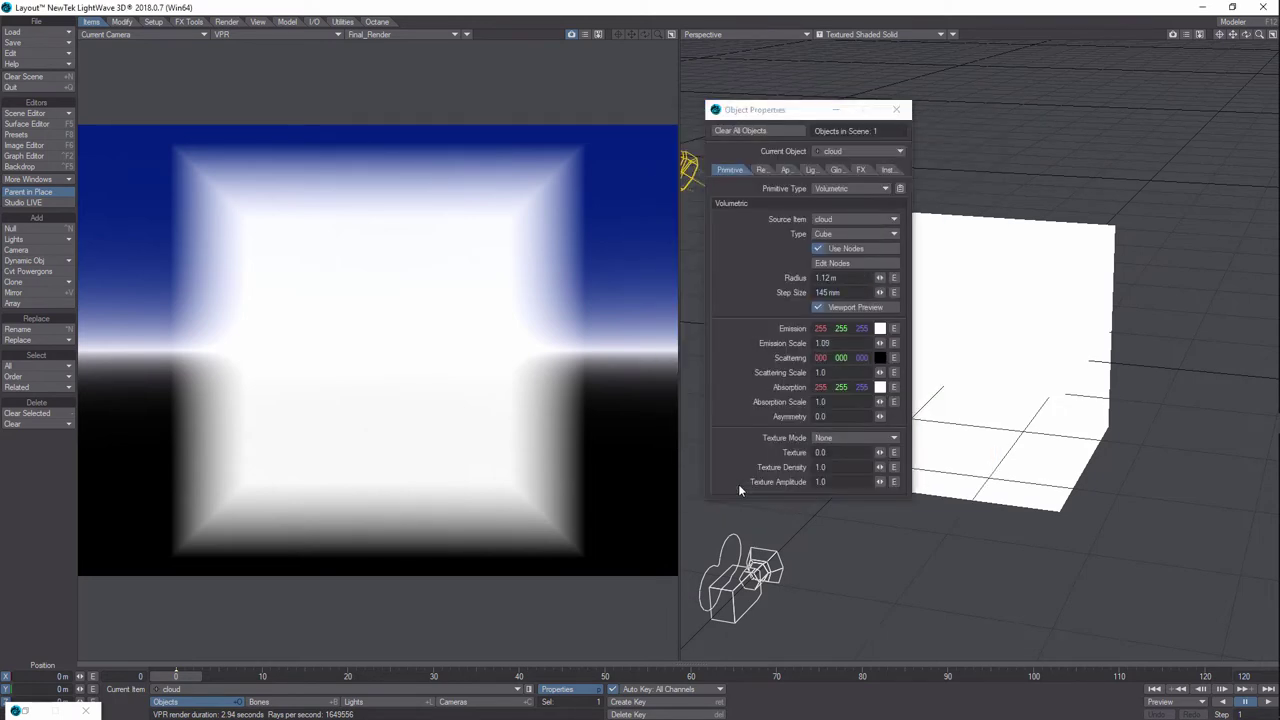
Set the volumetric's absorption color to grey 170, 170, 170 and its absorption scale to 0
click(880, 387)
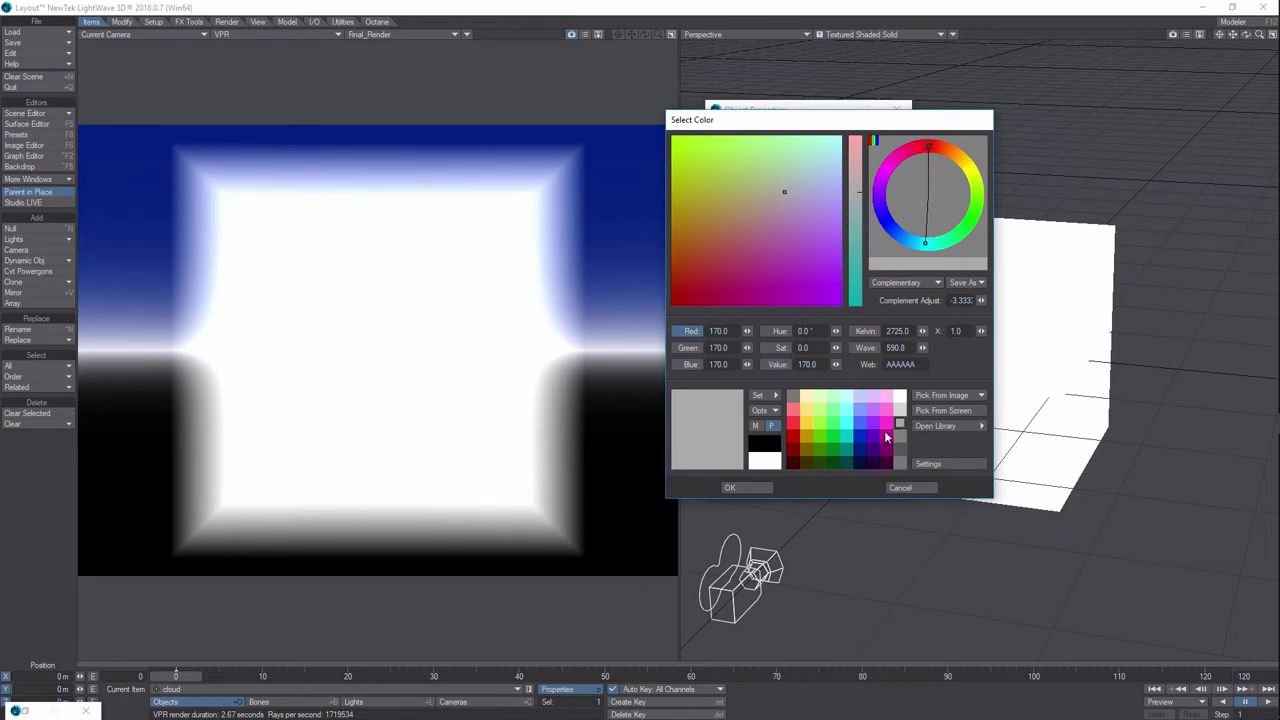
click(745, 488)
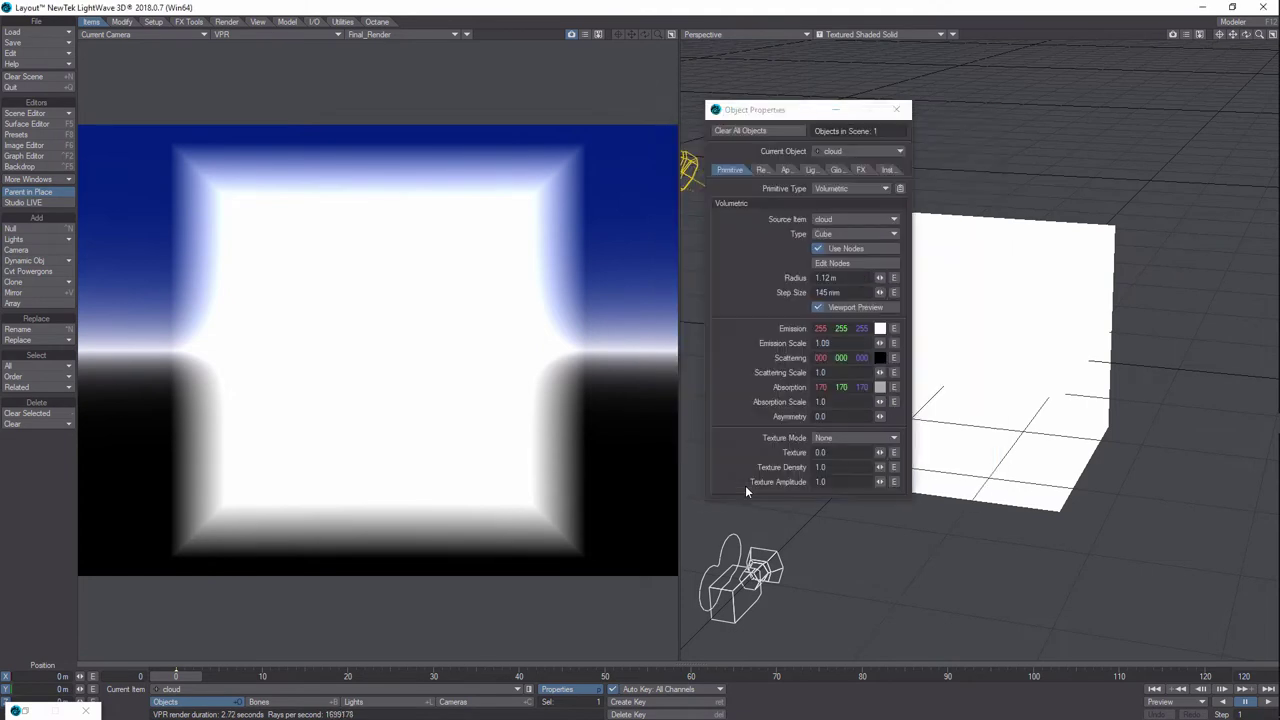
drag(880, 402, 889, 405)
click(824, 401)
text(0)
key(Return)
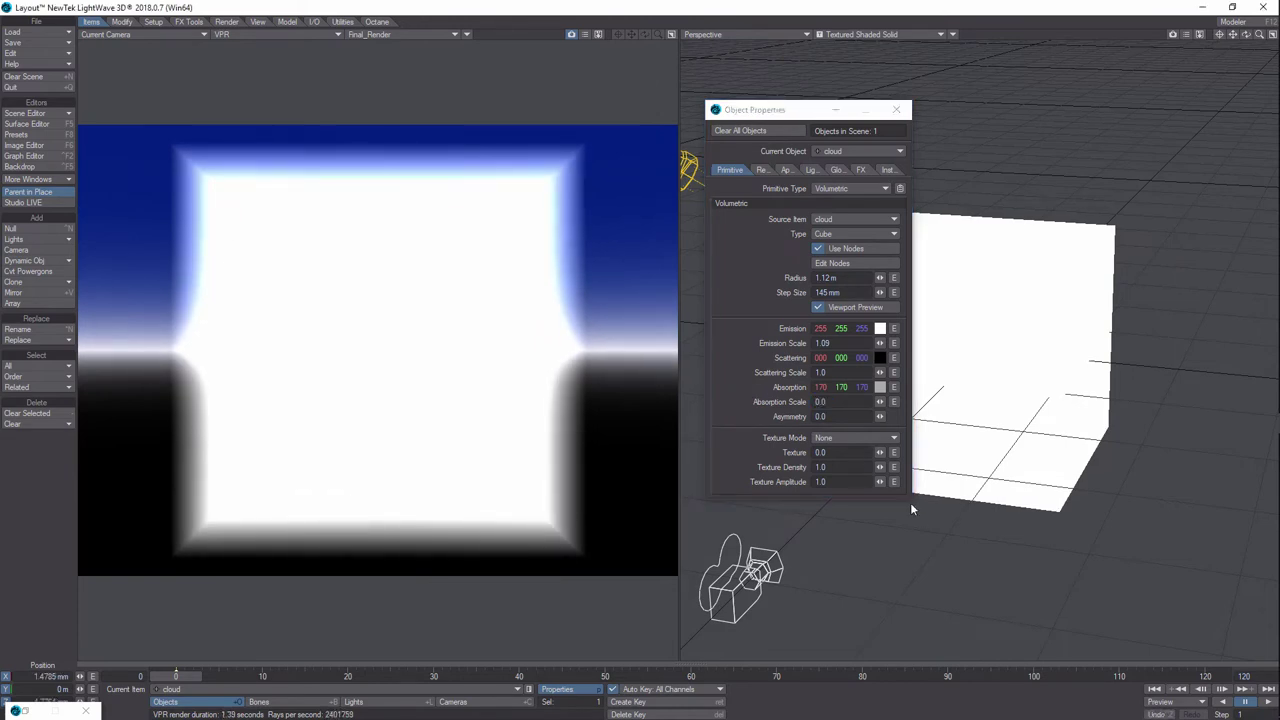
click(879, 402)
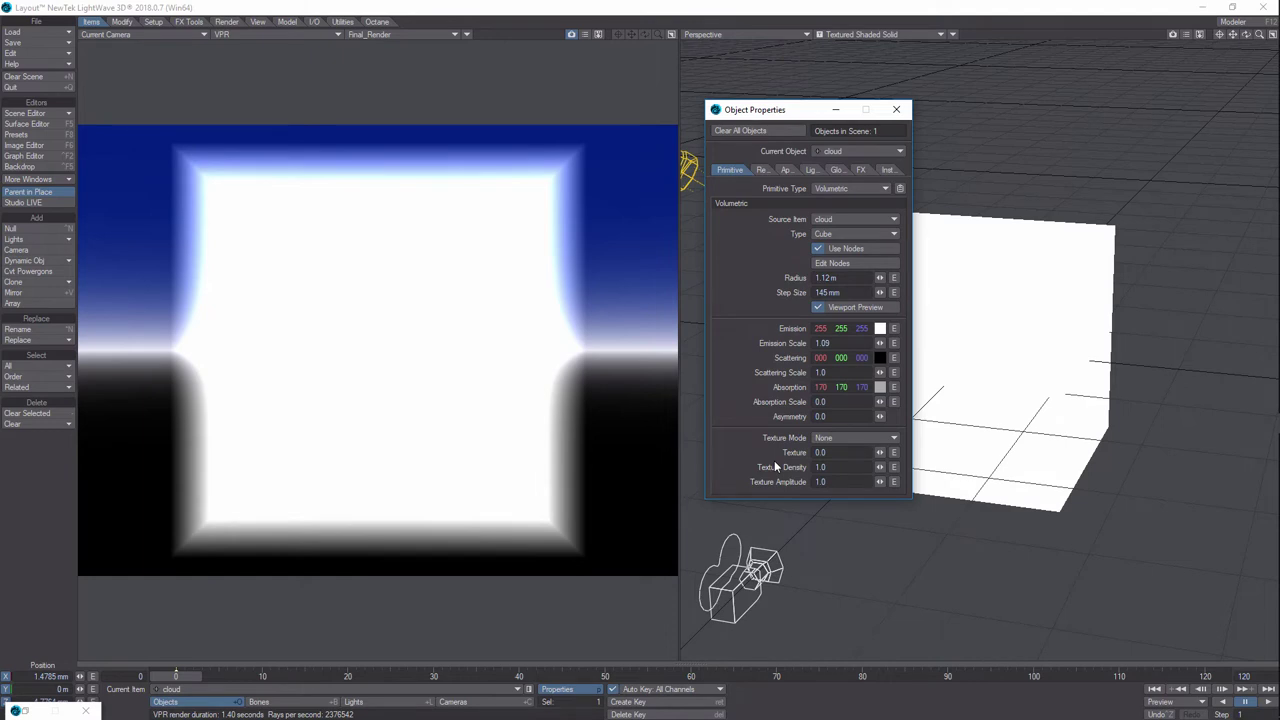
Set the volumetric's texture mode to Non-pyroclastic and move the properties window clear of the cube
click(887, 438)
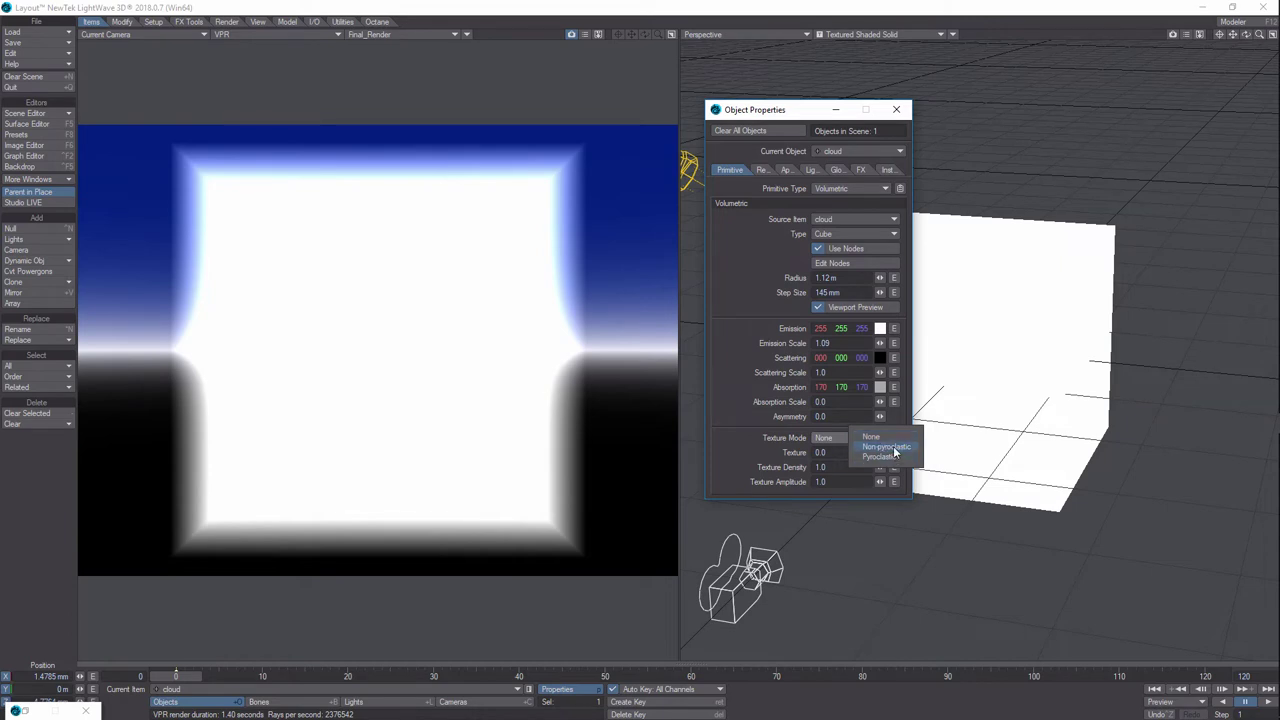
click(893, 447)
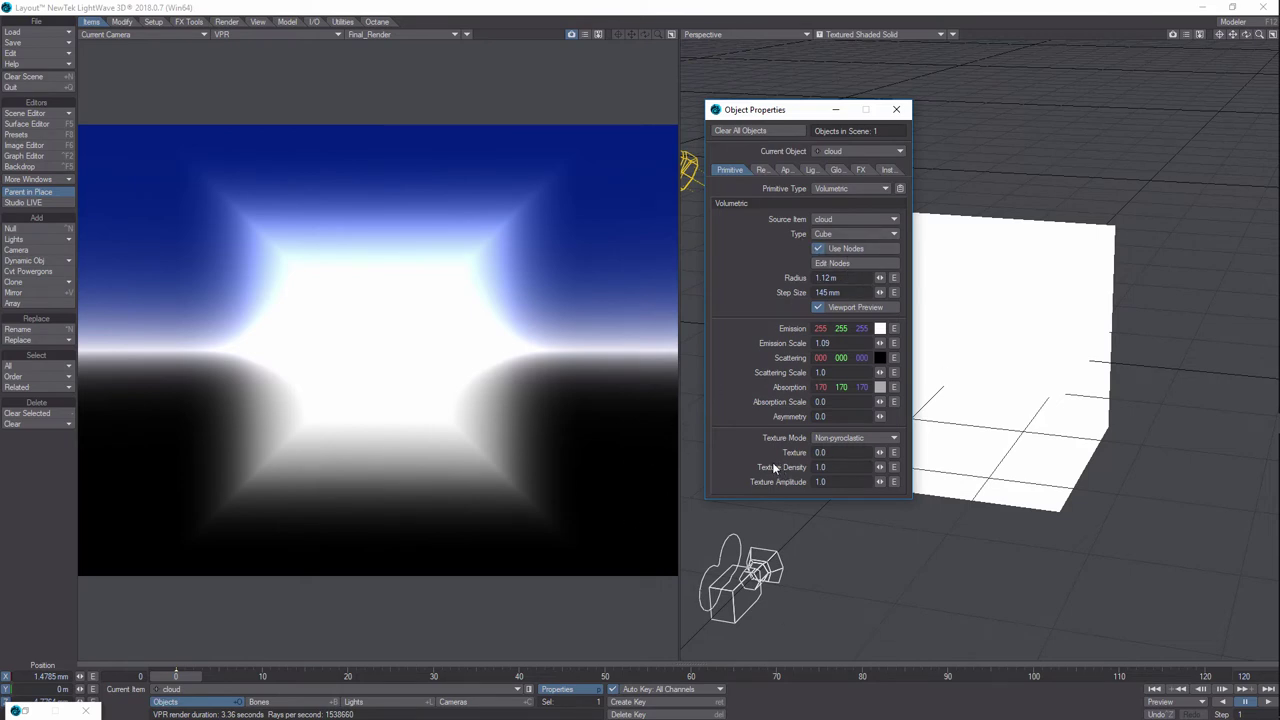
drag(810, 110, 1207, 345)
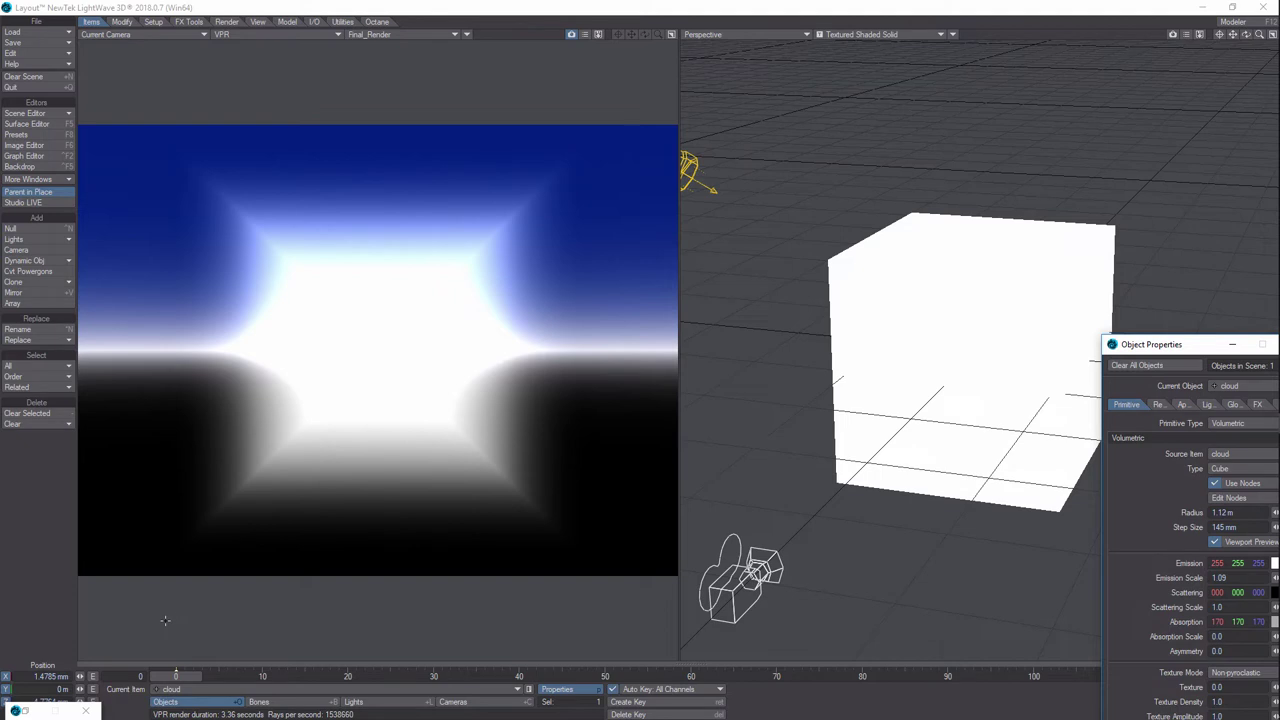
Switch the perspective viewport's display to Wireframe
click(952, 327)
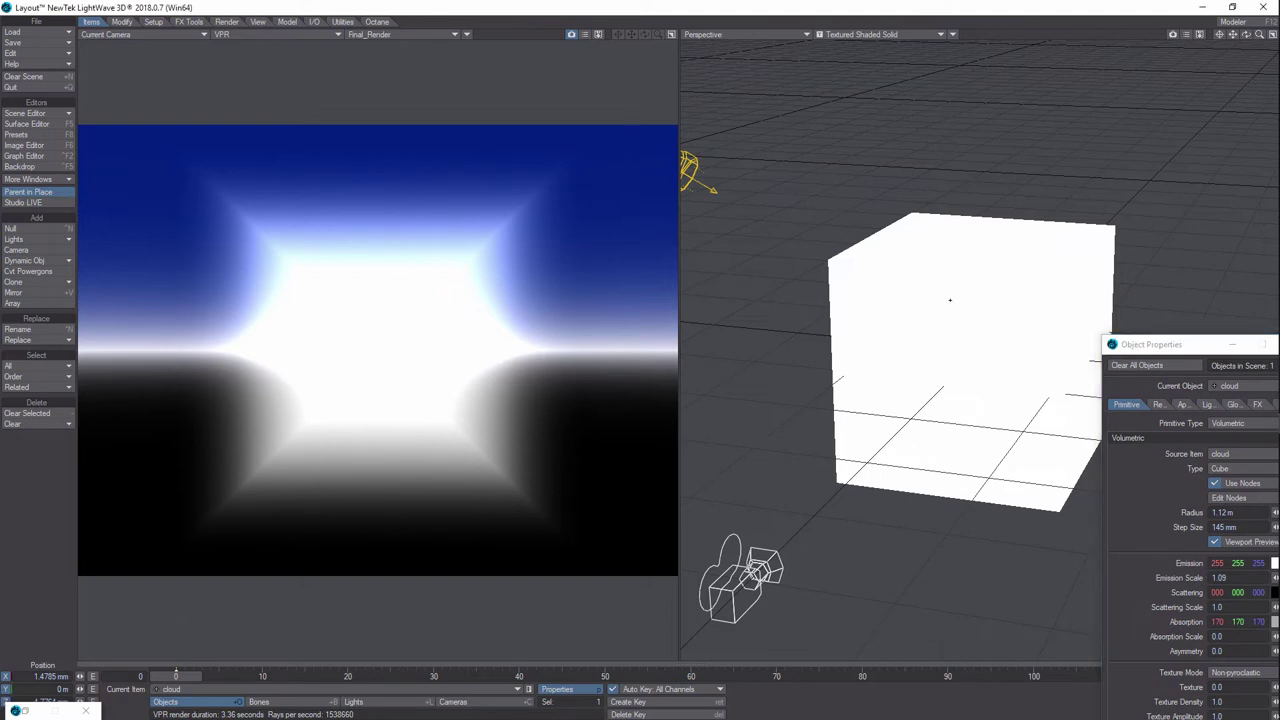
click(938, 36)
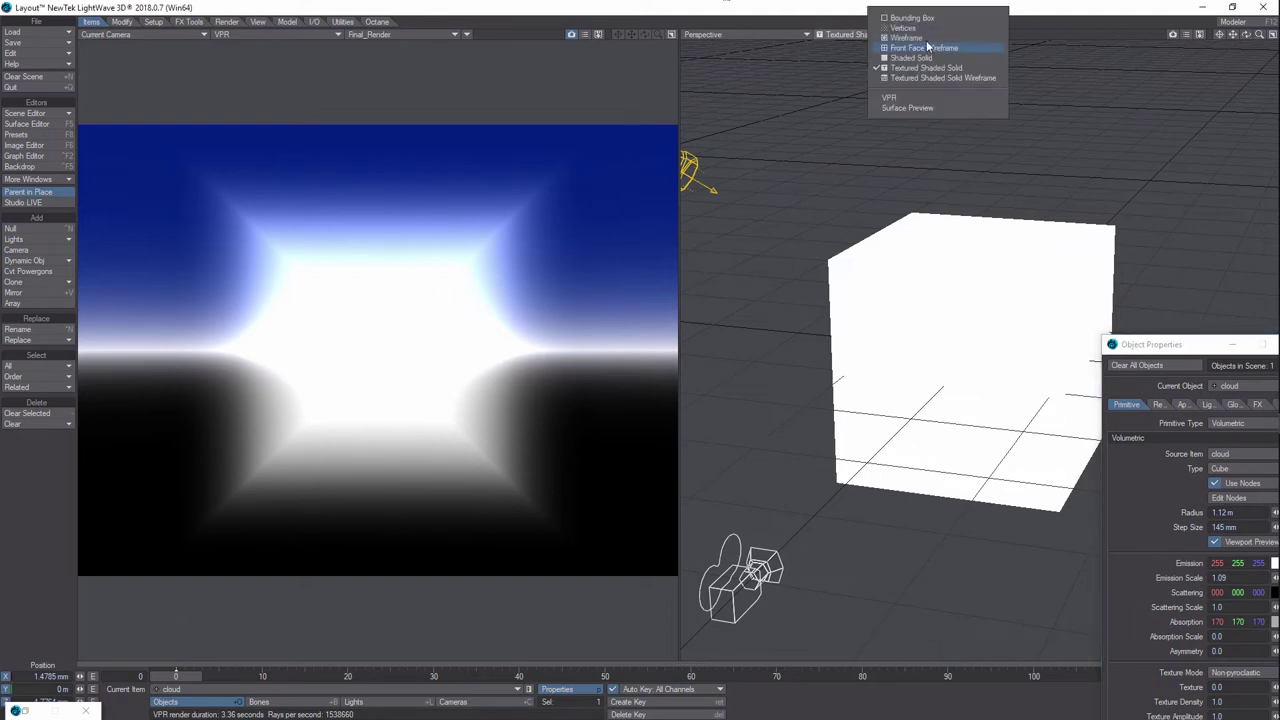
click(926, 39)
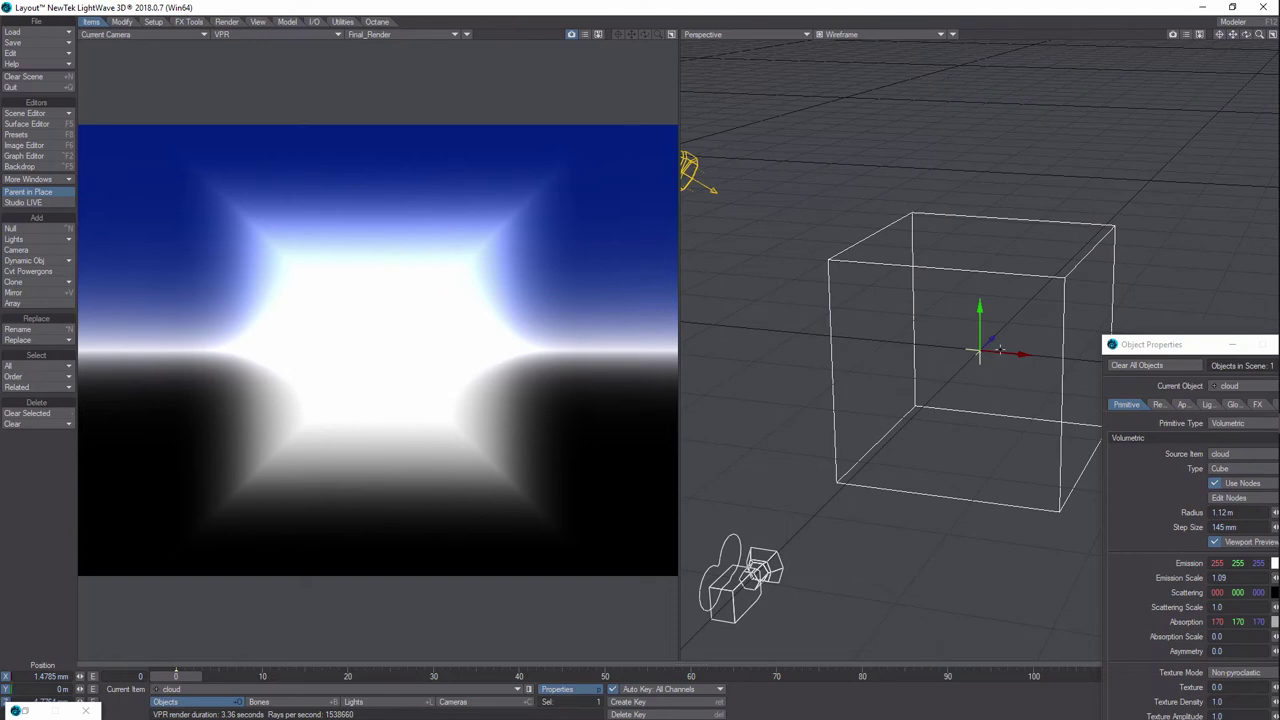
Stretch the cloud object into a wide, flat box, about 1.837 in X and 0.551 in Y
key(y)
key(h)
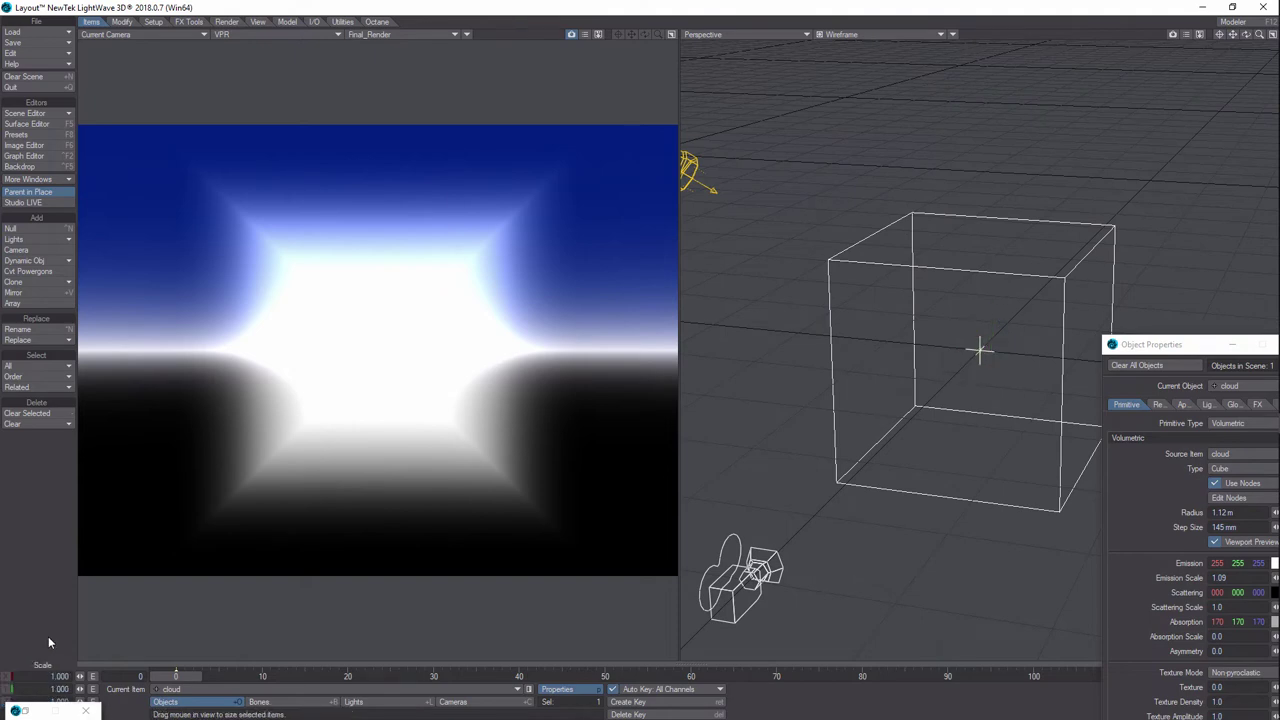
key(h)
mouse_move(1001, 354)
mouse_down()
mouse_move(1039, 369)
mouse_move(985, 335)
mouse_up()
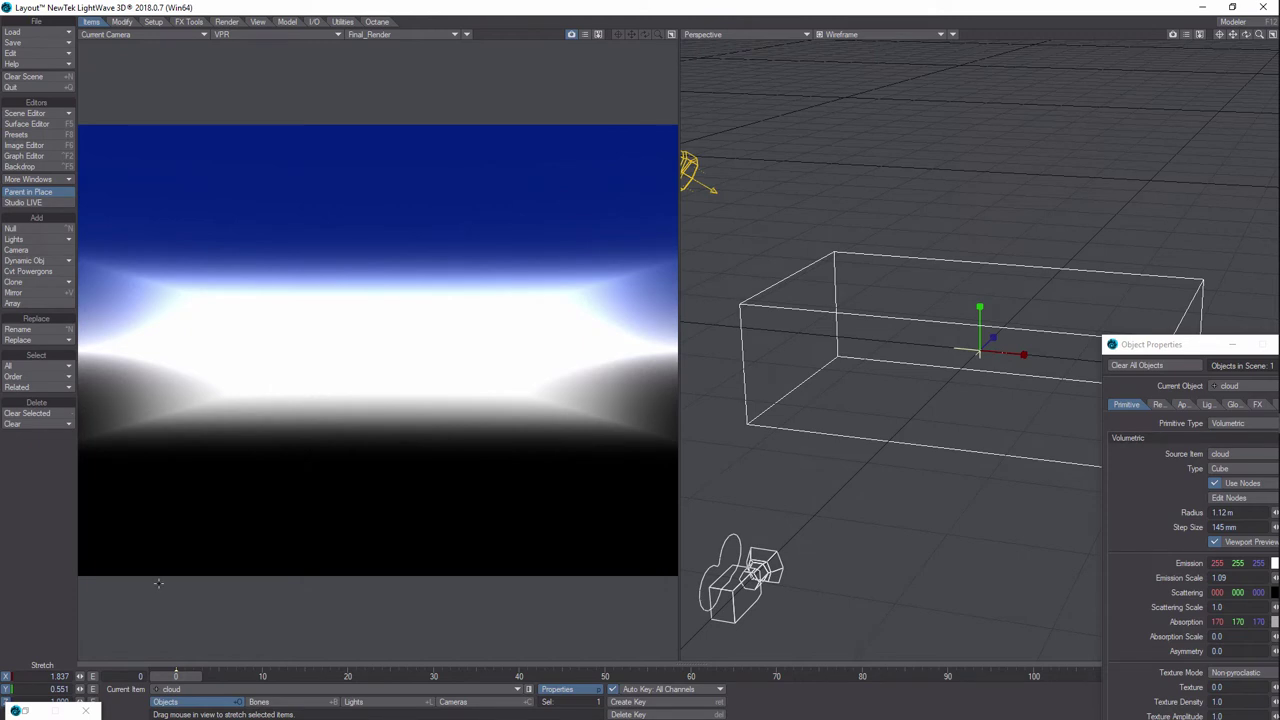
Raise the cloud object to about 799 mm in Y and rotate it so the box sits tilted in the camera view
key(t)
drag(980, 320, 980, 228)
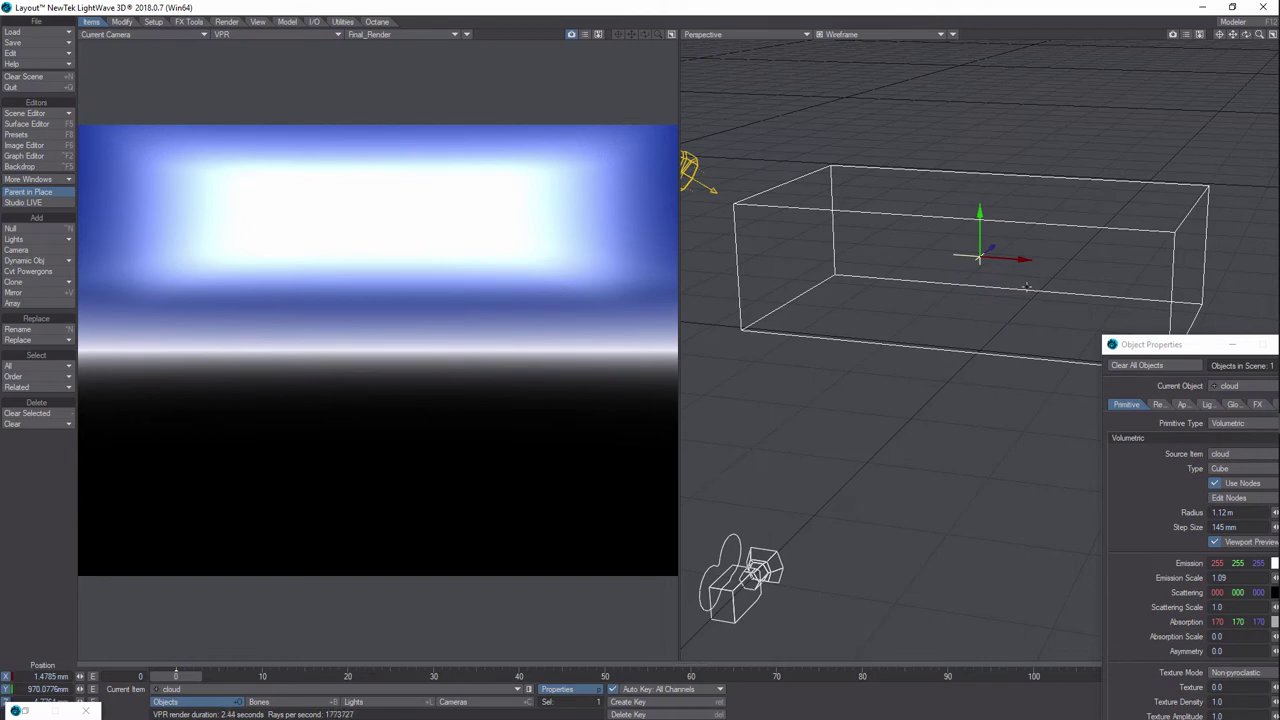
key(y)
drag(980, 257, 980, 226)
key(t)
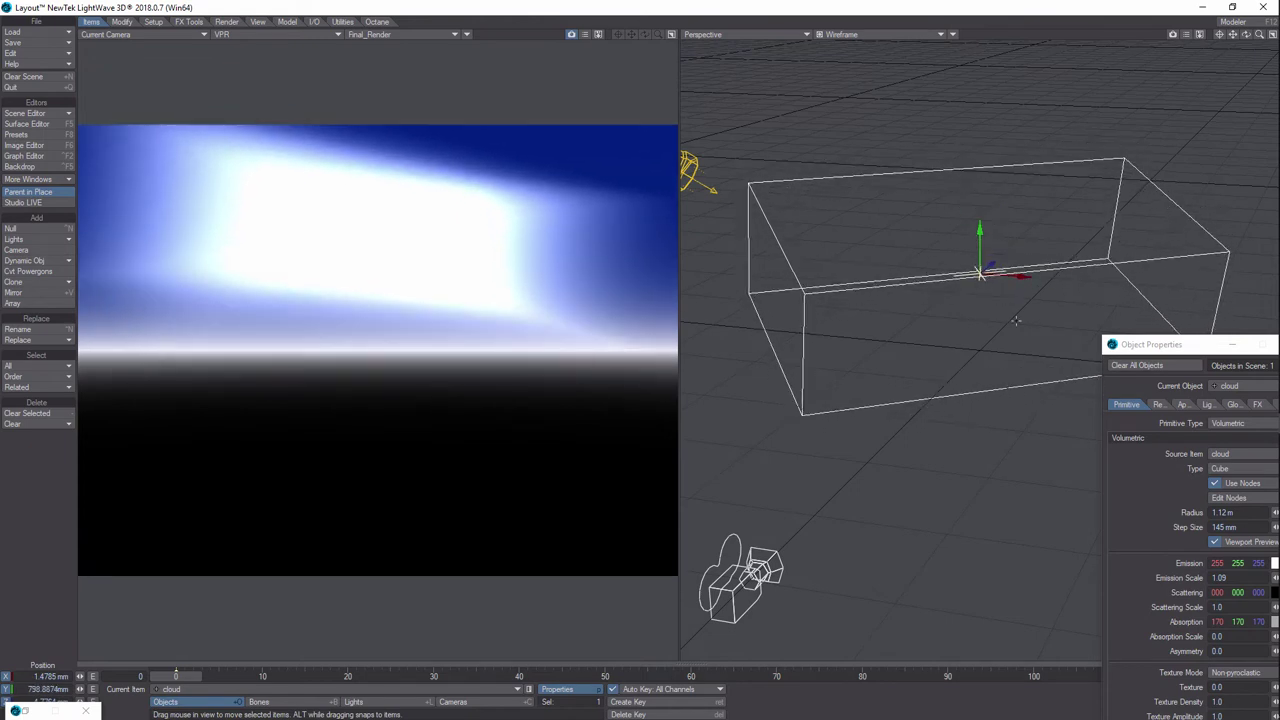
Add a Turbulence 3D texture node to the volumetric's node network and place it near the HyperVoxel Primitive node
drag(1198, 345, 956, 204)
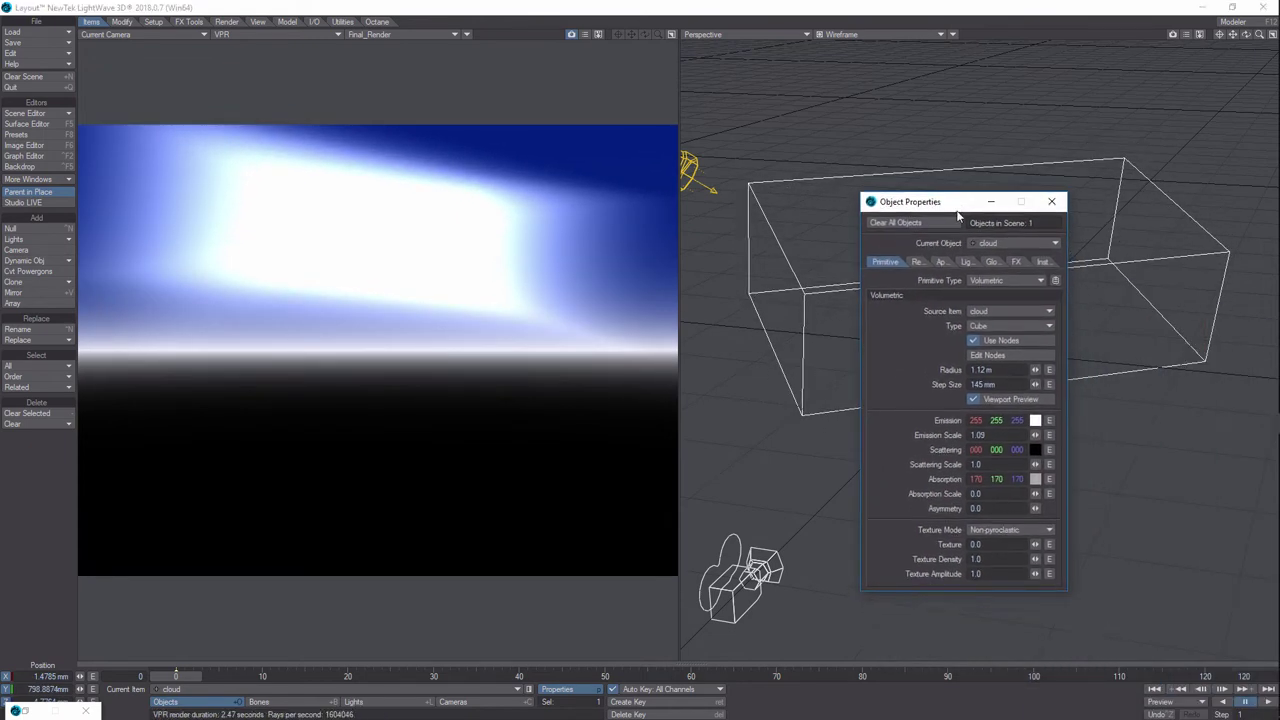
click(1000, 355)
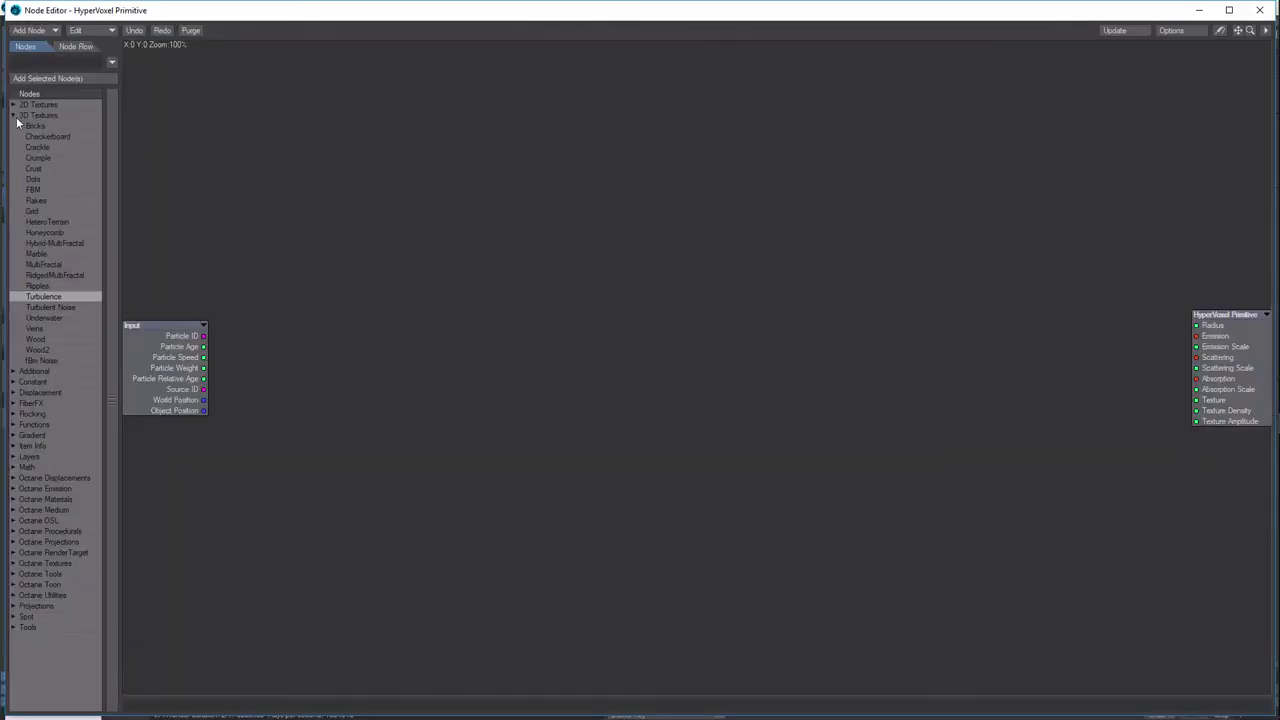
click(15, 118)
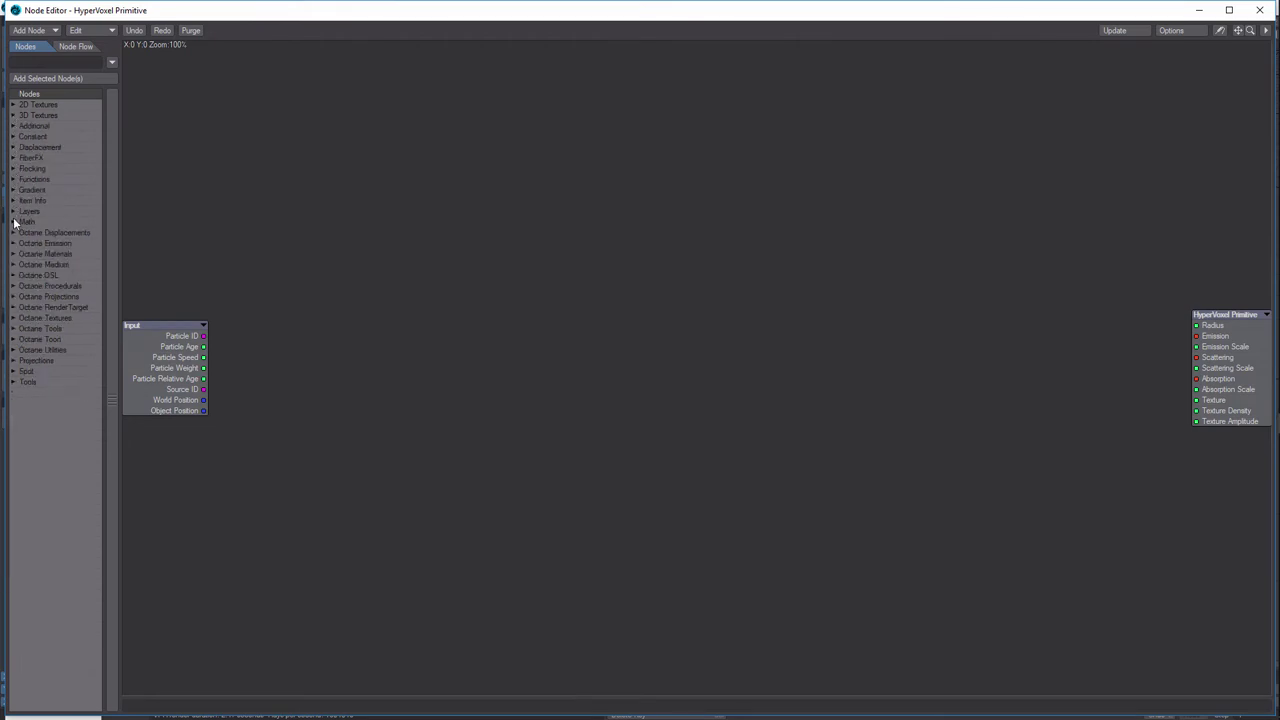
click(13, 117)
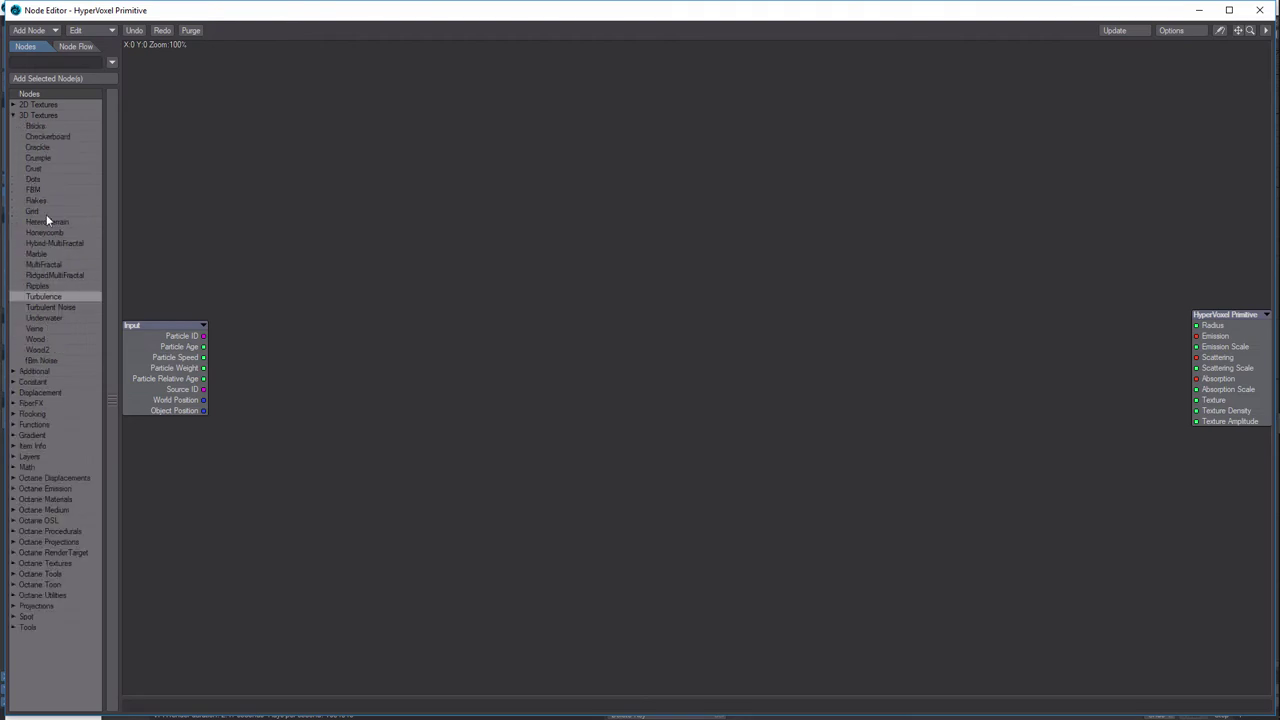
double_click(56, 297)
drag(685, 299, 1020, 291)
Connect the Turbulence node's Alpha output to the HyperVoxel Primitive's Texture input and minimize the node editor
drag(1029, 21, 429, 214)
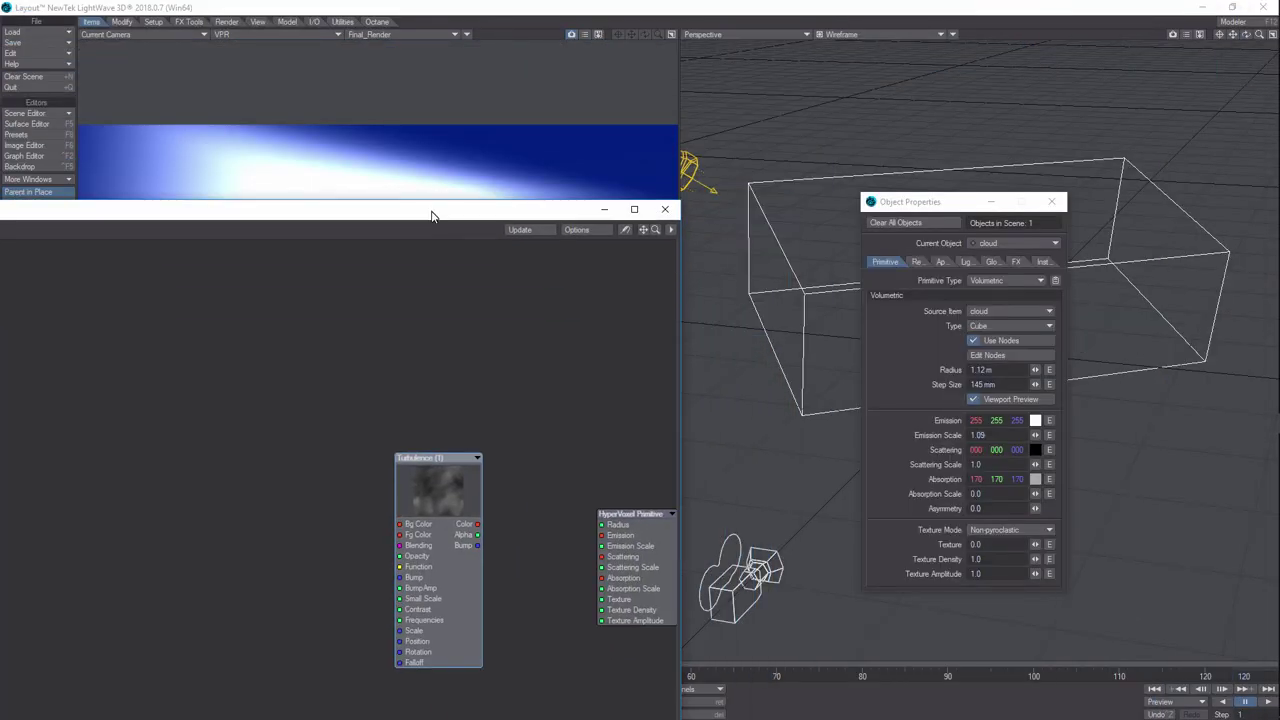
drag(478, 535, 601, 599)
drag(336, 212, 504, 222)
drag(771, 214, 757, 476)
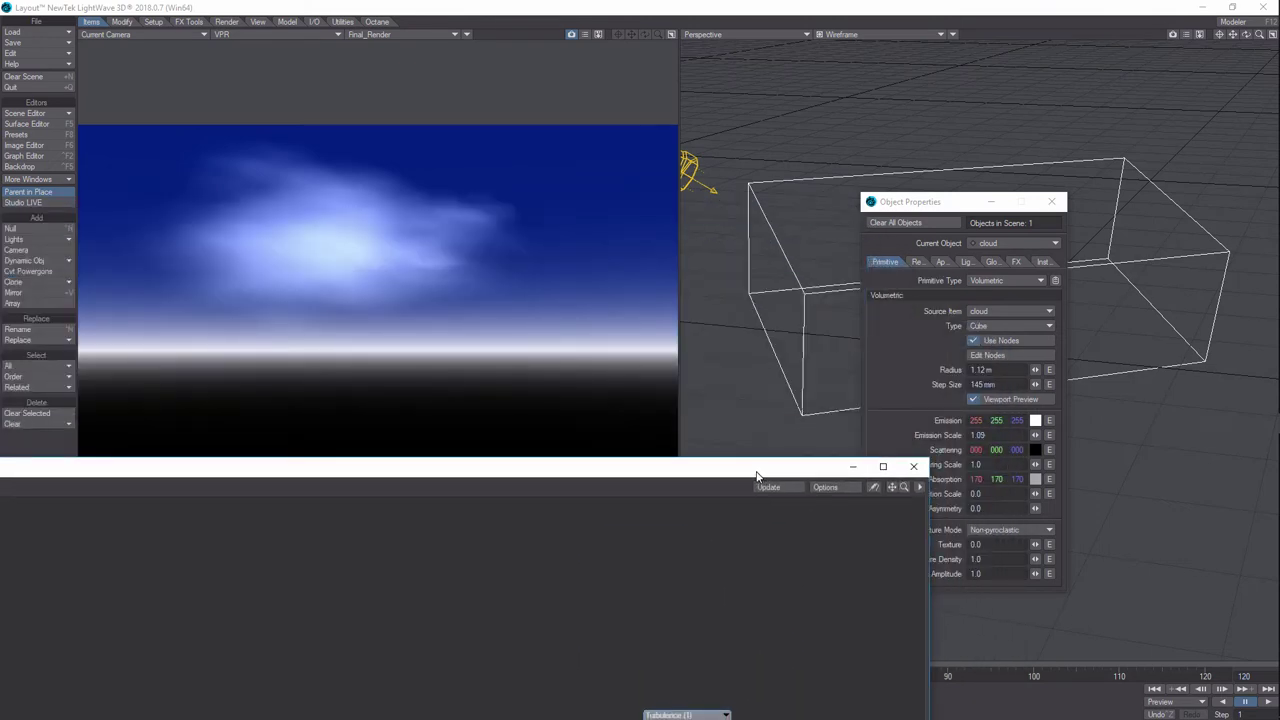
click(852, 467)
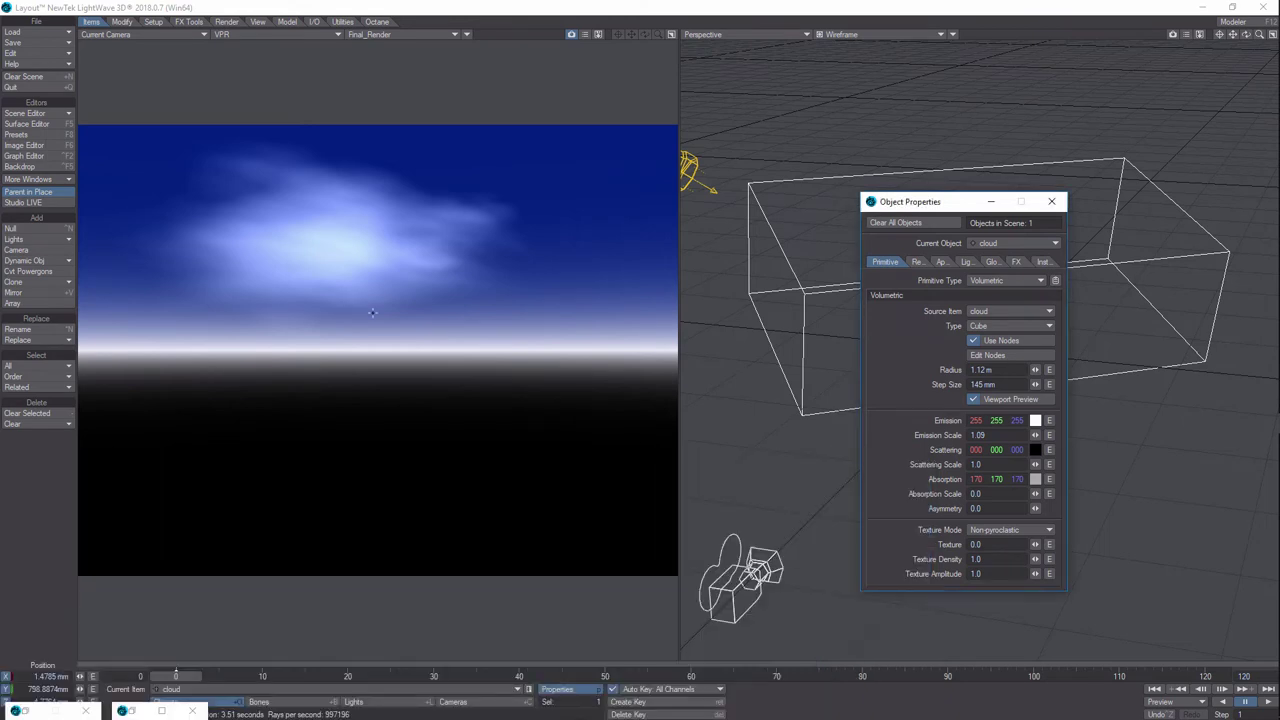
Set the volumetric's absorption color to black
click(1035, 479)
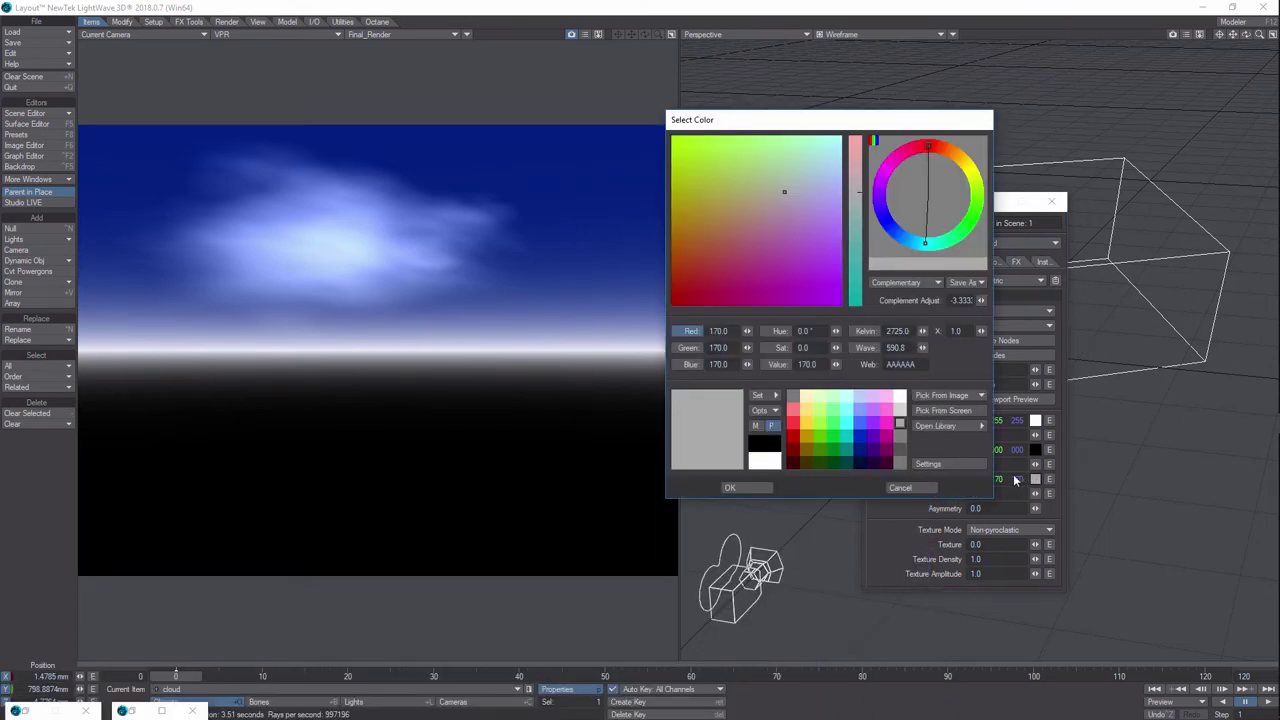
drag(830, 121, 676, 91)
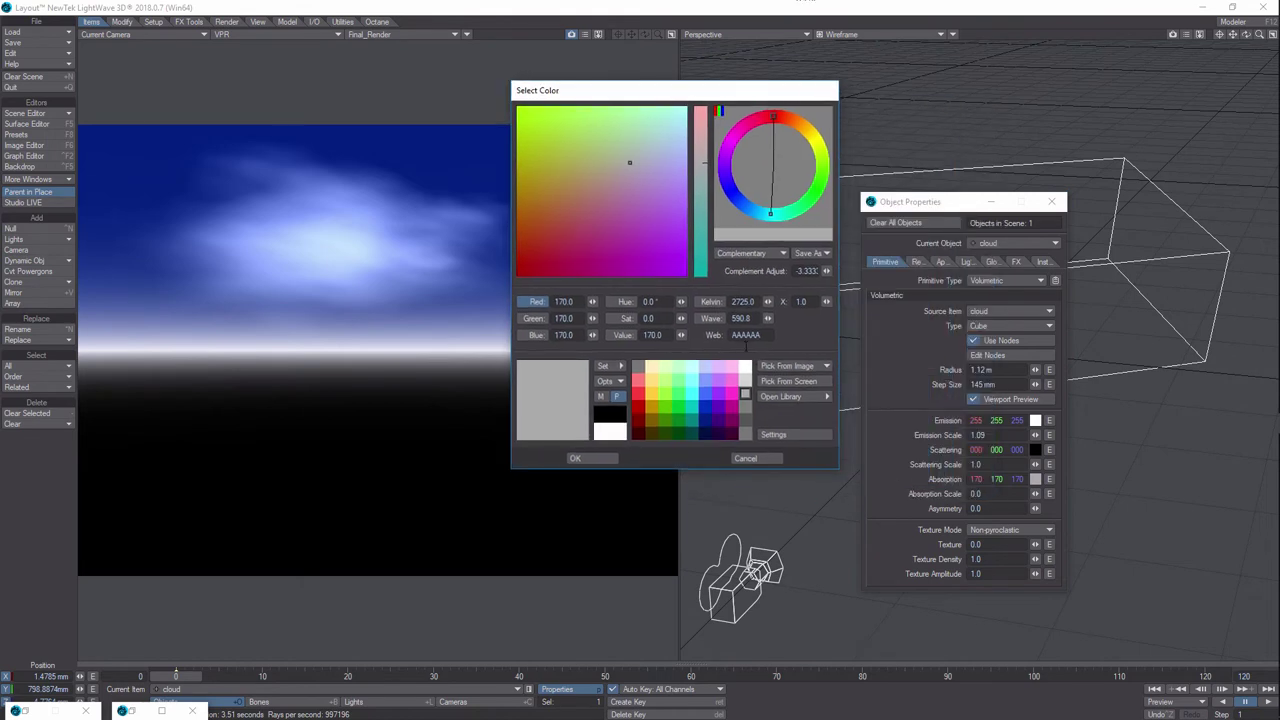
click(610, 414)
click(575, 458)
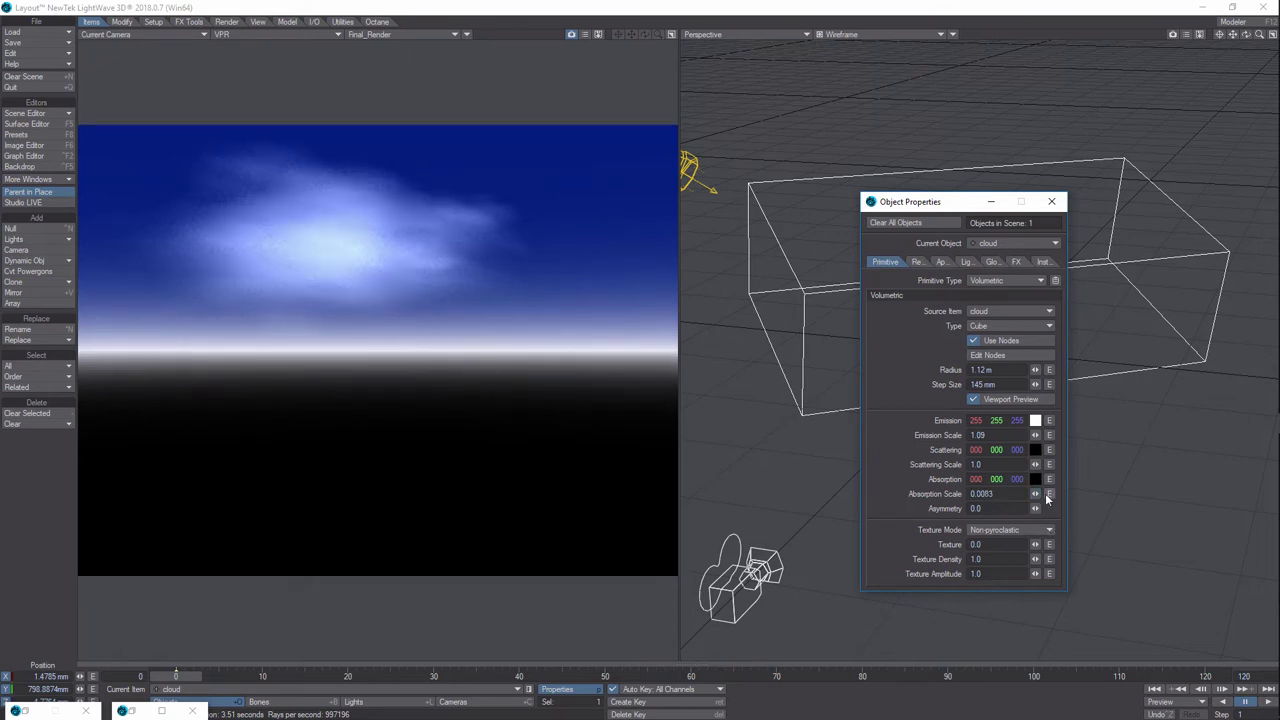
Set the volumetric's scattering scale to 1.83 and its absorption scale to 4.44
double_click(978, 494)
text(1)
key(Return)
click(829, 497)
drag(1036, 467, 1046, 467)
drag(1035, 494, 1047, 494)
drag(1035, 494, 1029, 494)
Move the cloud object to X -480 mm and Y about 909 mm
drag(930, 201, 1092, 499)
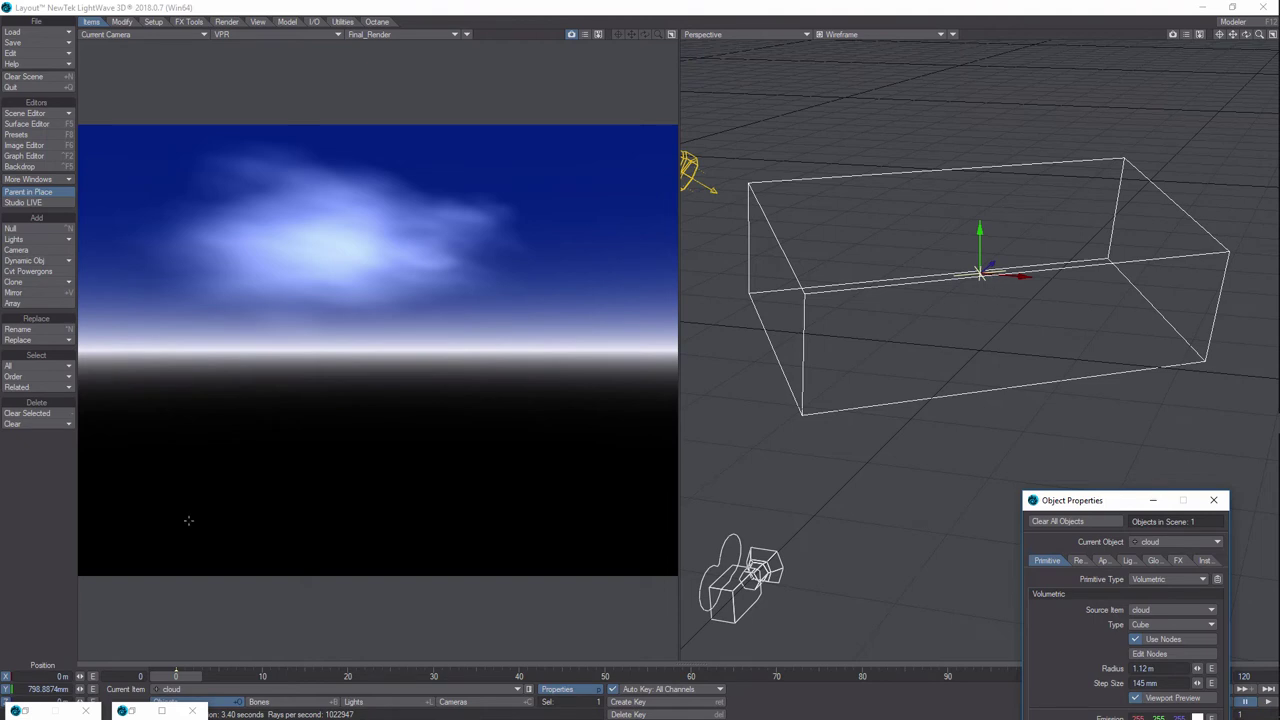
key(y)
key(h)
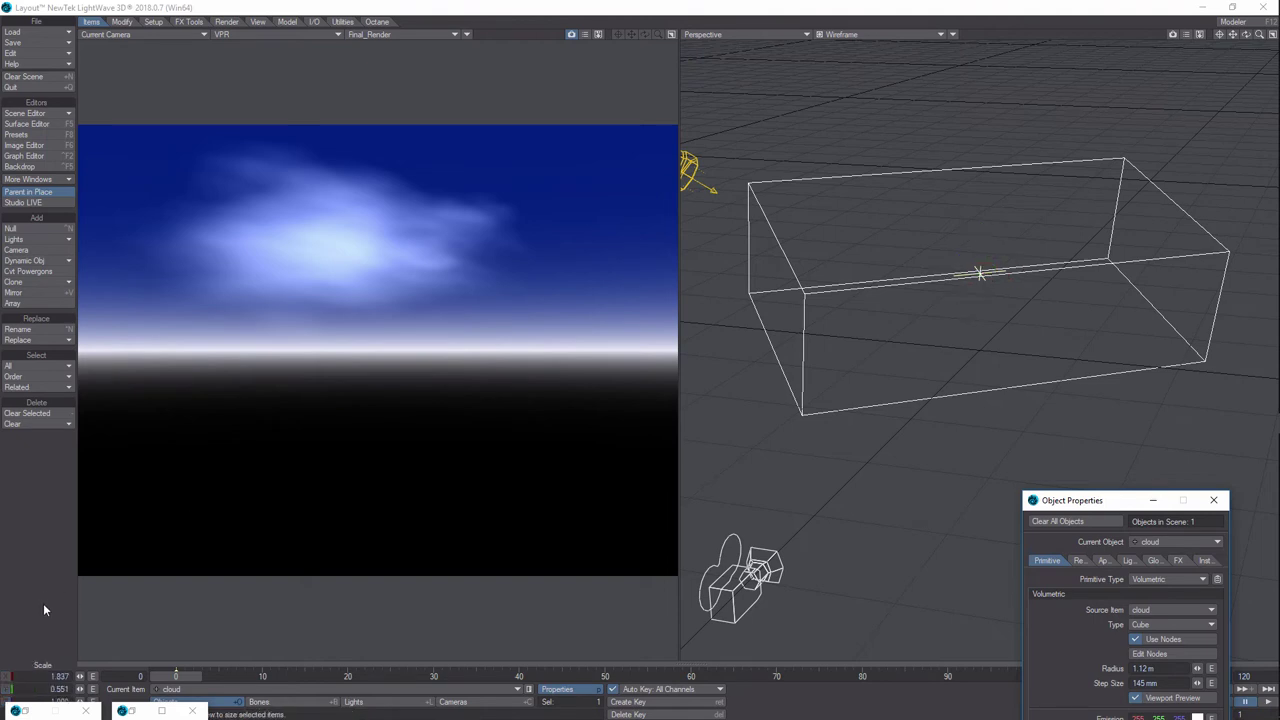
key(t)
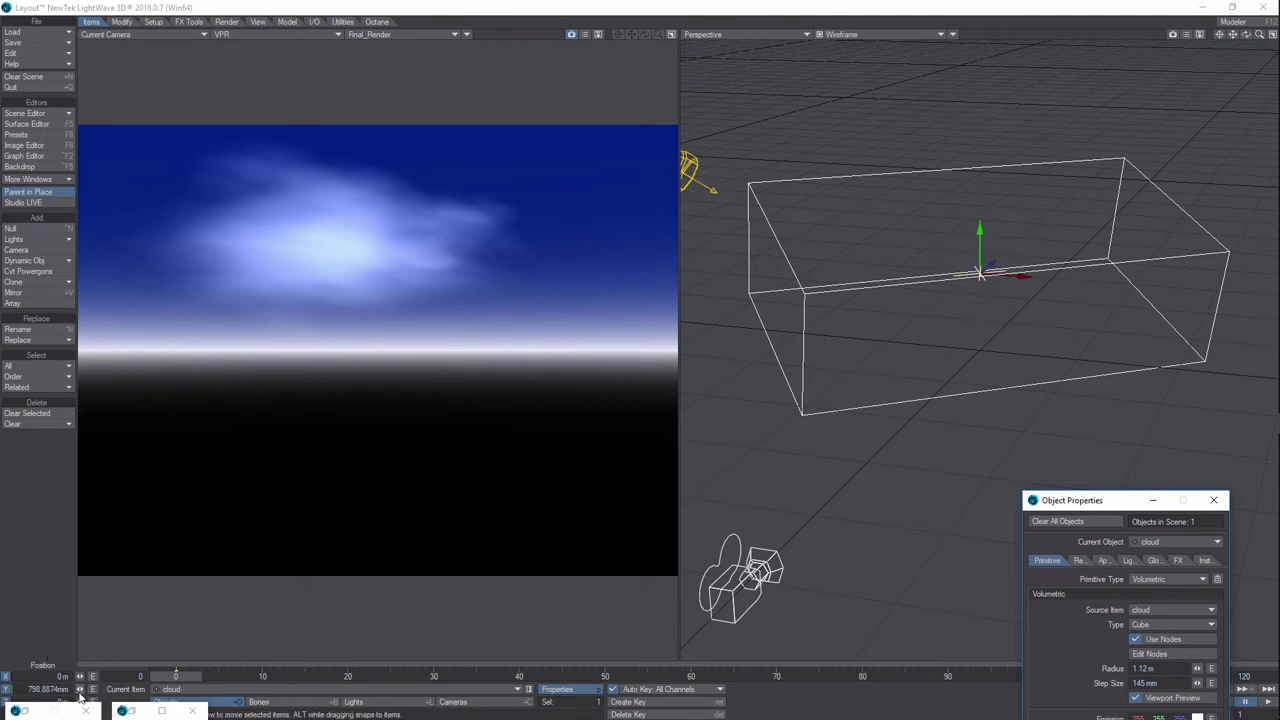
drag(80, 690, 66, 676)
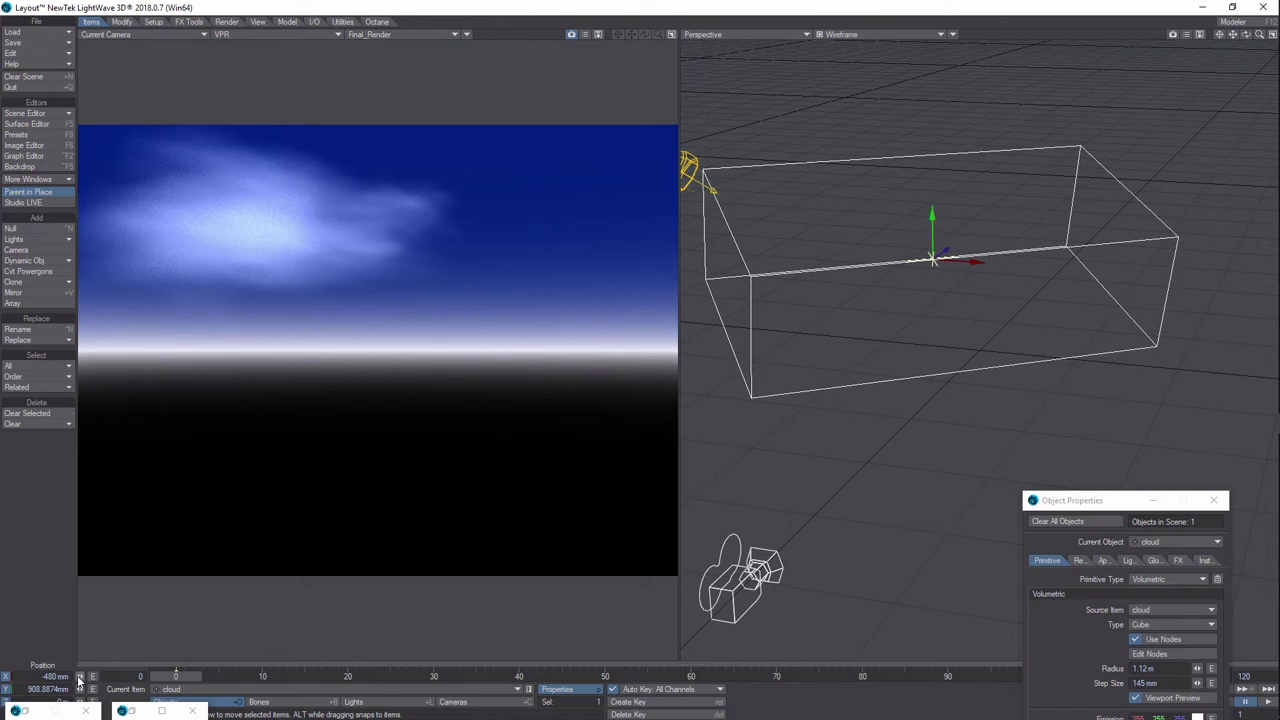
Rotate the cloud object to a heading of -20° and a pitch of -15°, and adjust its angle further in the perspective view
key(y)
mouse_move(80, 676)
mouse_down()
mouse_move(112, 676)
mouse_move(66, 676)
mouse_move(114, 676)
mouse_move(90, 676)
mouse_up()
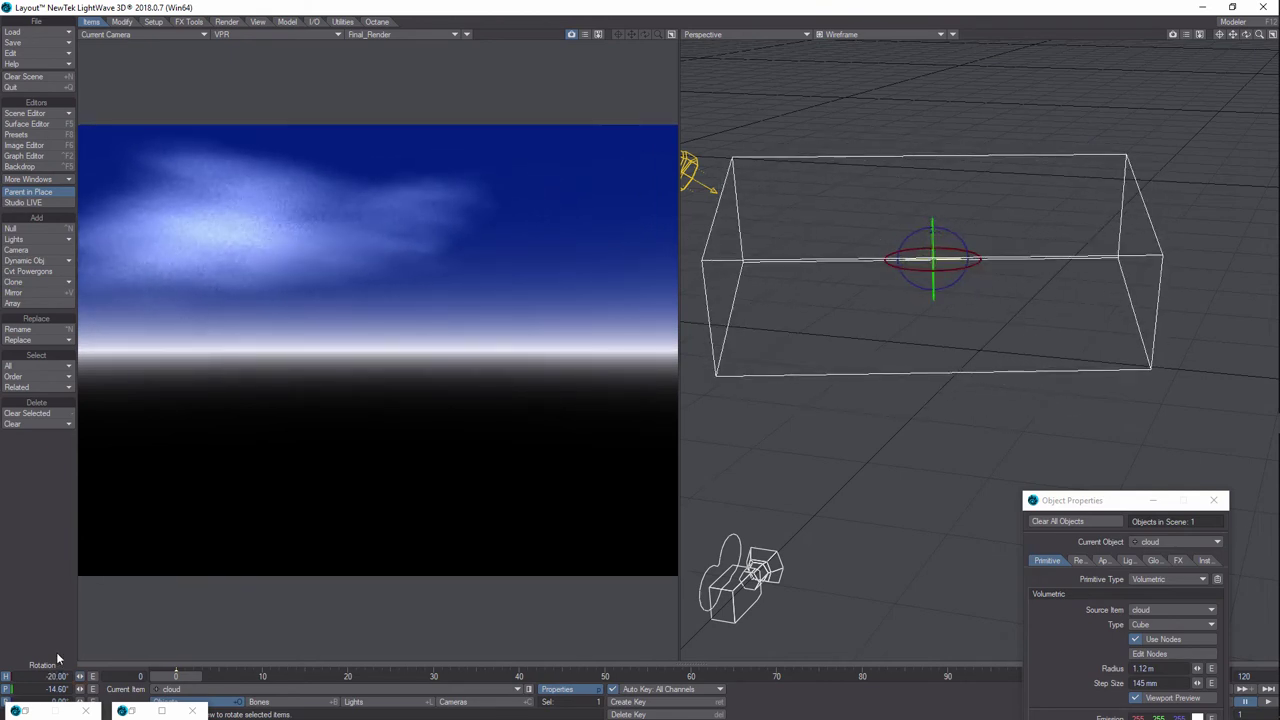
drag(80, 692, 80, 692)
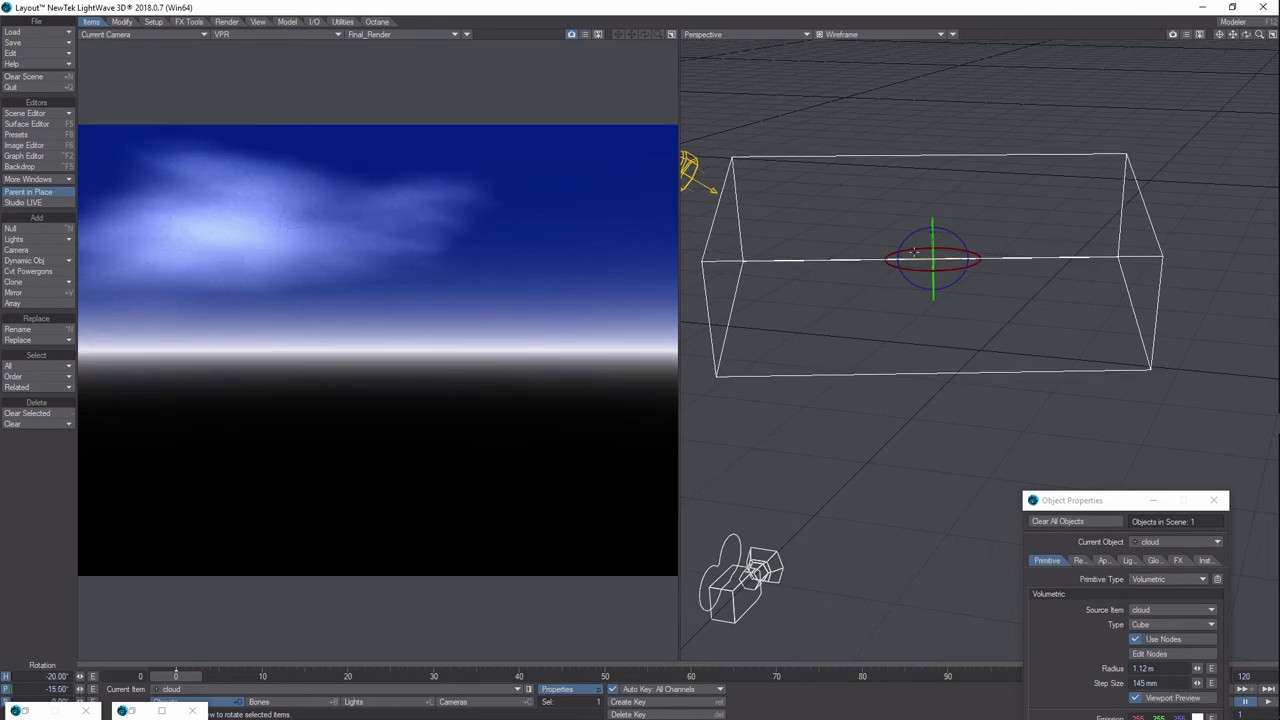
mouse_move(933, 255)
mouse_down()
mouse_move(931, 203)
mouse_move(932, 272)
mouse_move(934, 250)
mouse_up()
Stretch the cloud object along X to about 2.330
key(h)
key(y)
key(t)
key(shift+h)
drag(986, 260, 986, 260)
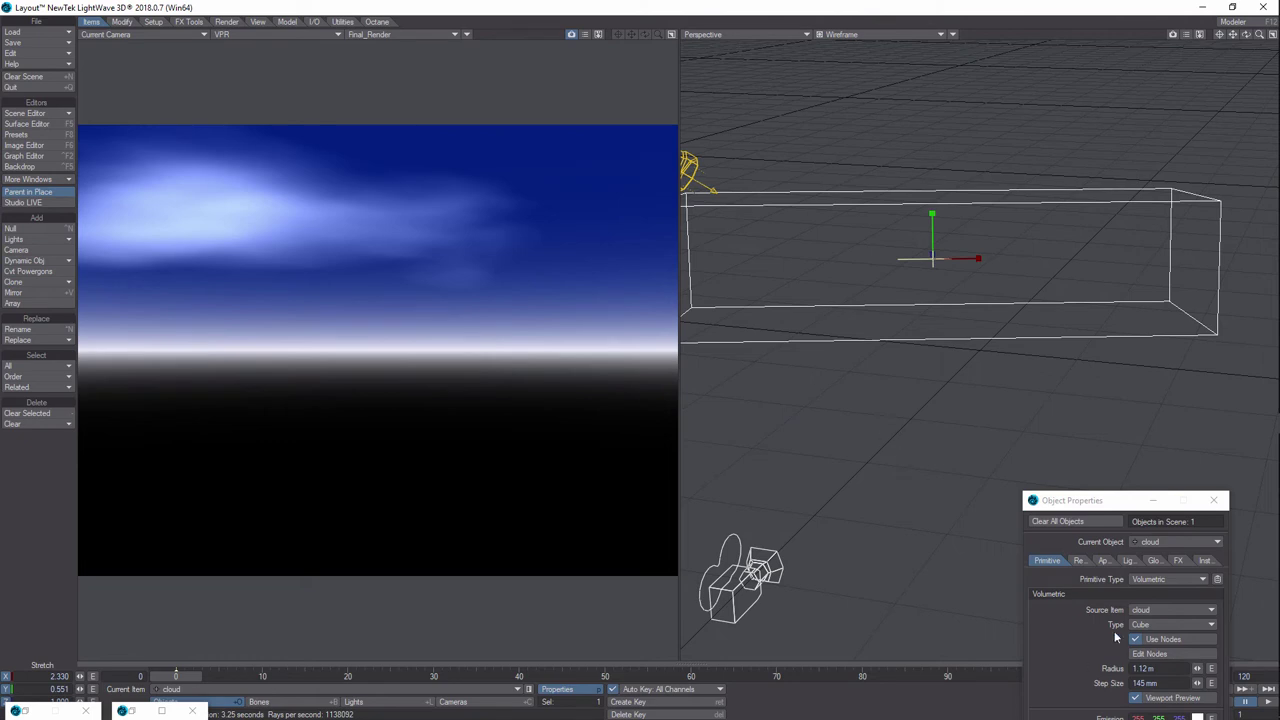
Set the volumetric's emission scale to 0.848 and its scattering color to mid grey (127, 127, 127)
drag(1112, 507, 913, 196)
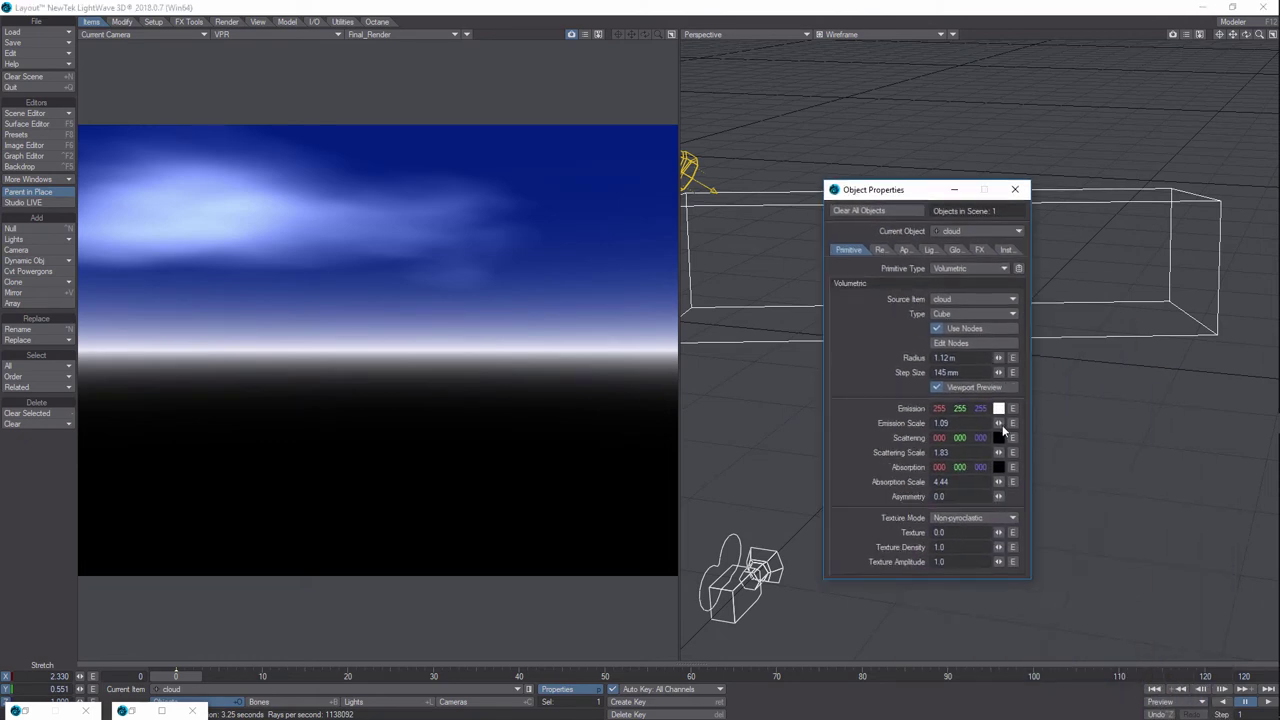
drag(997, 423, 1021, 437)
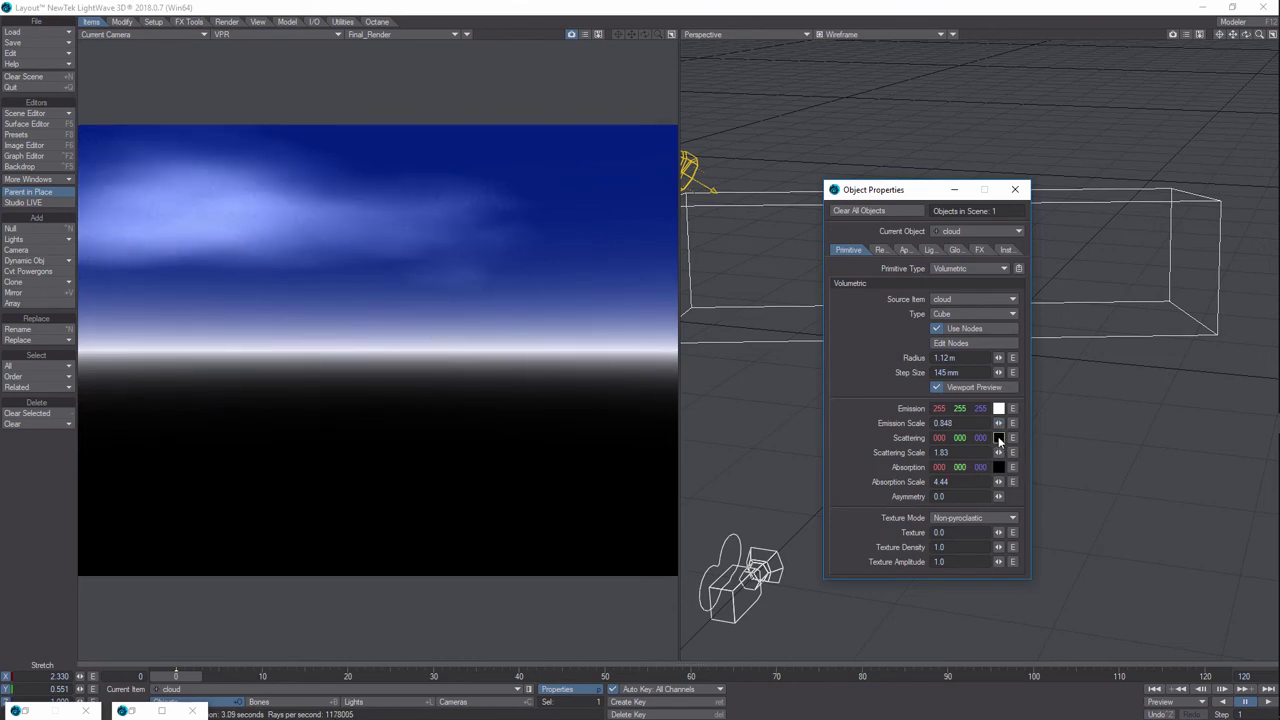
click(998, 438)
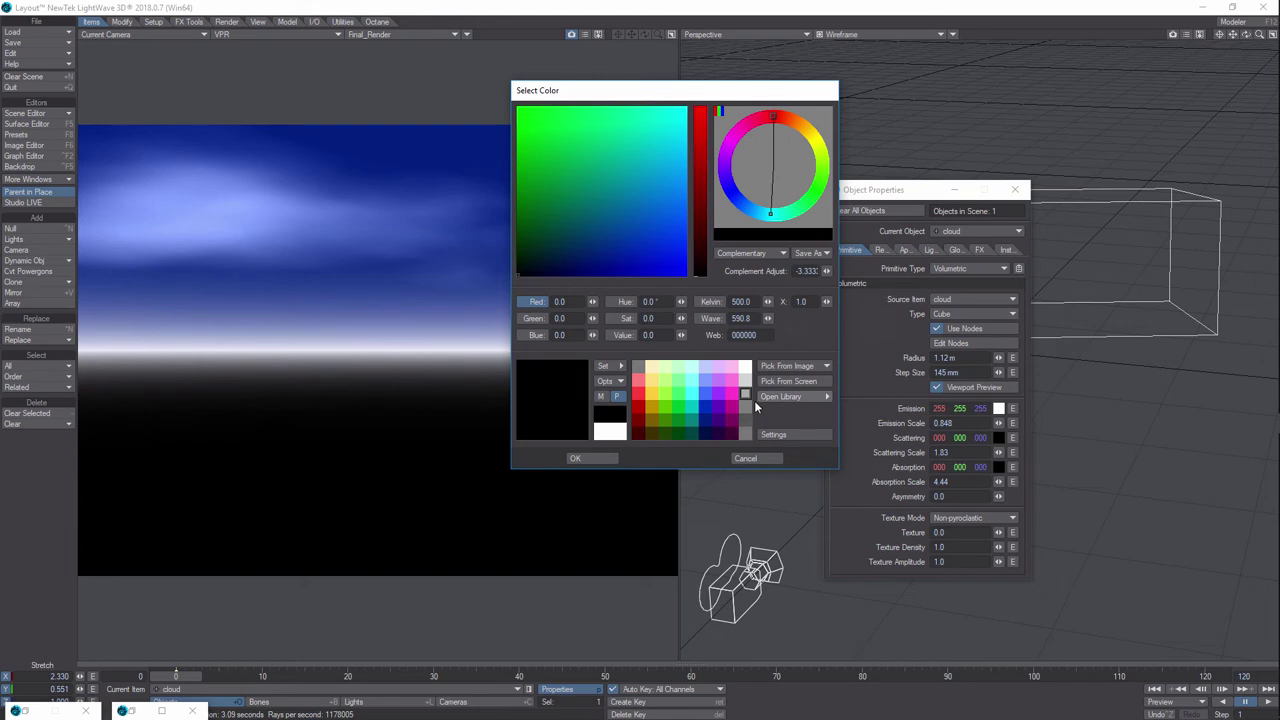
click(746, 406)
click(575, 458)
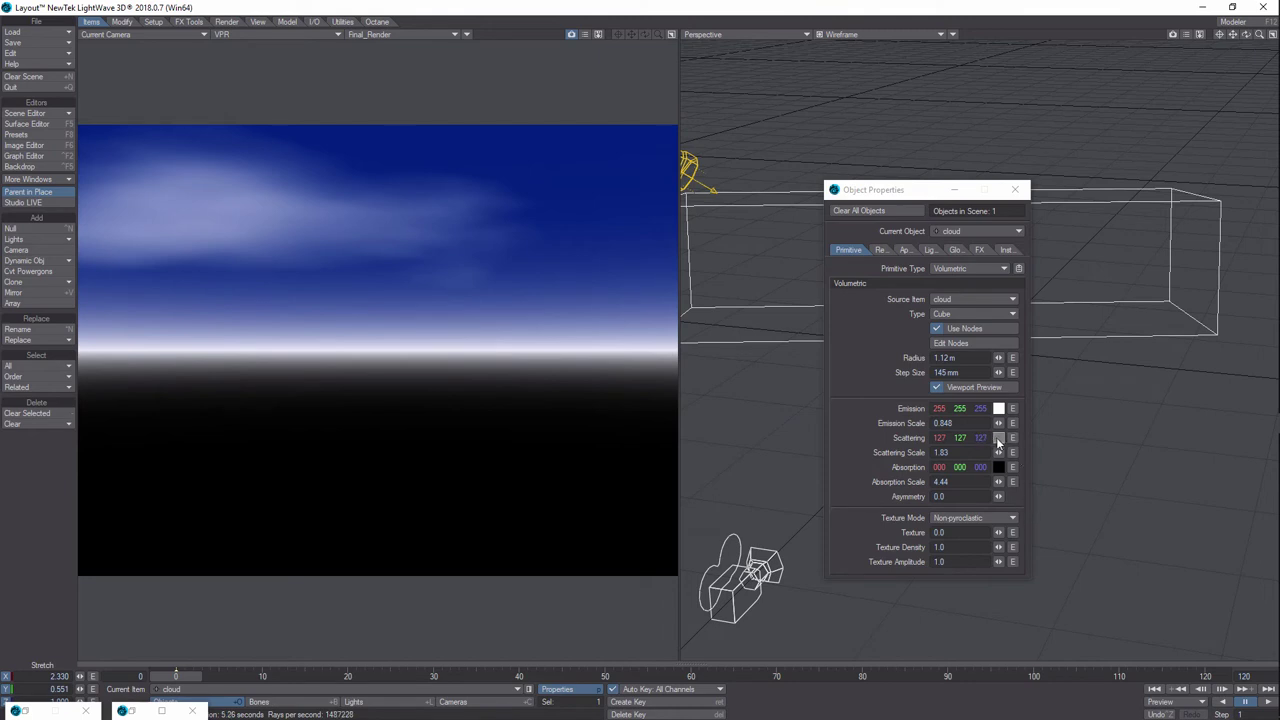
Close the object properties and clone the cloud object
click(1017, 192)
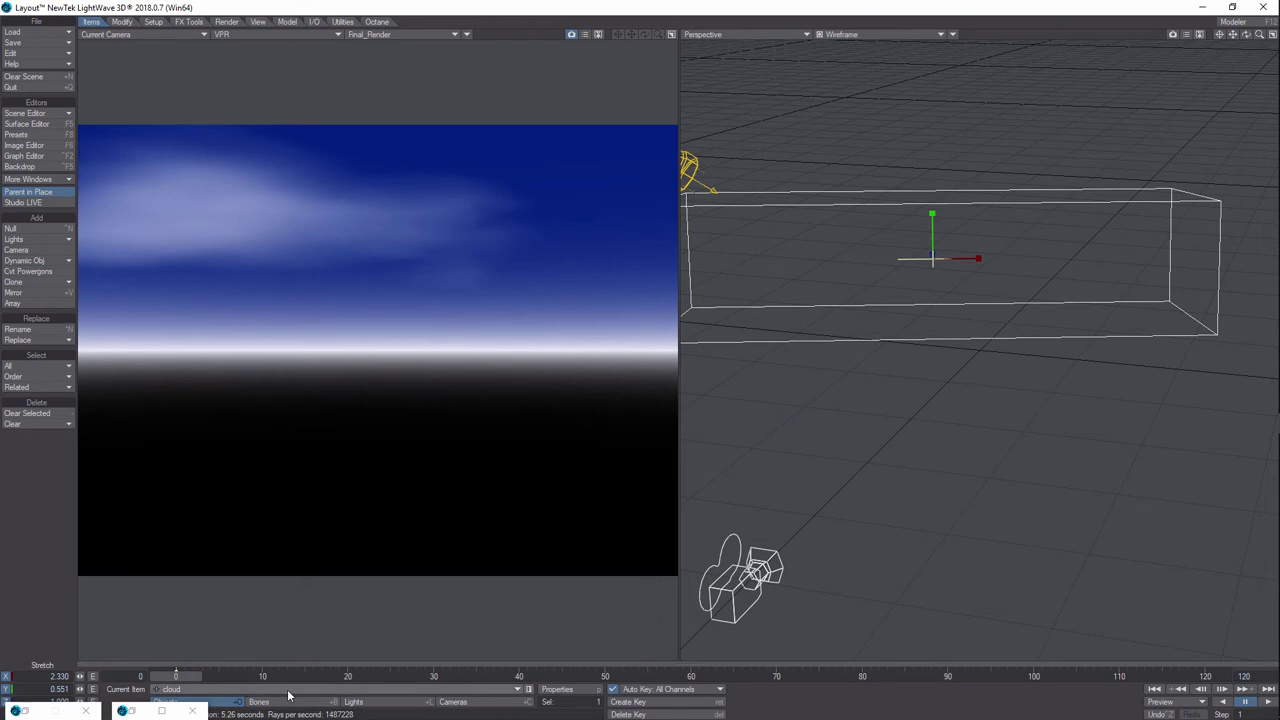
click(196, 690)
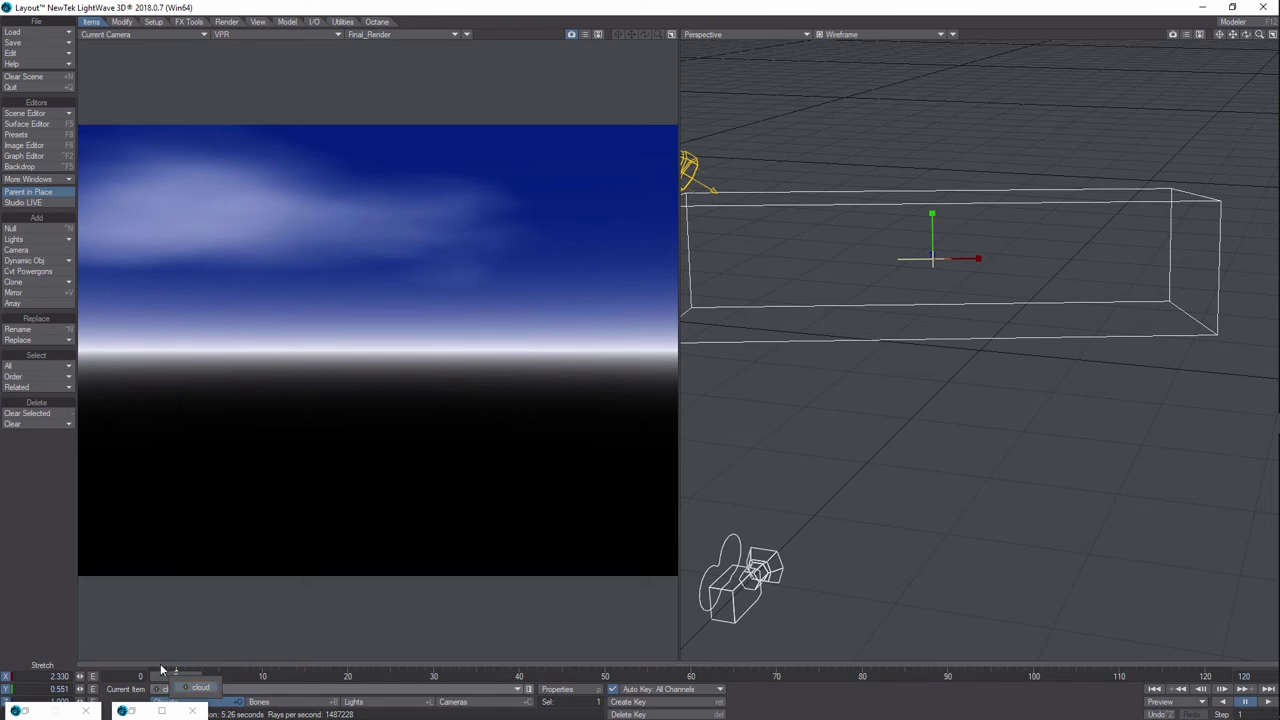
click(42, 282)
click(48, 281)
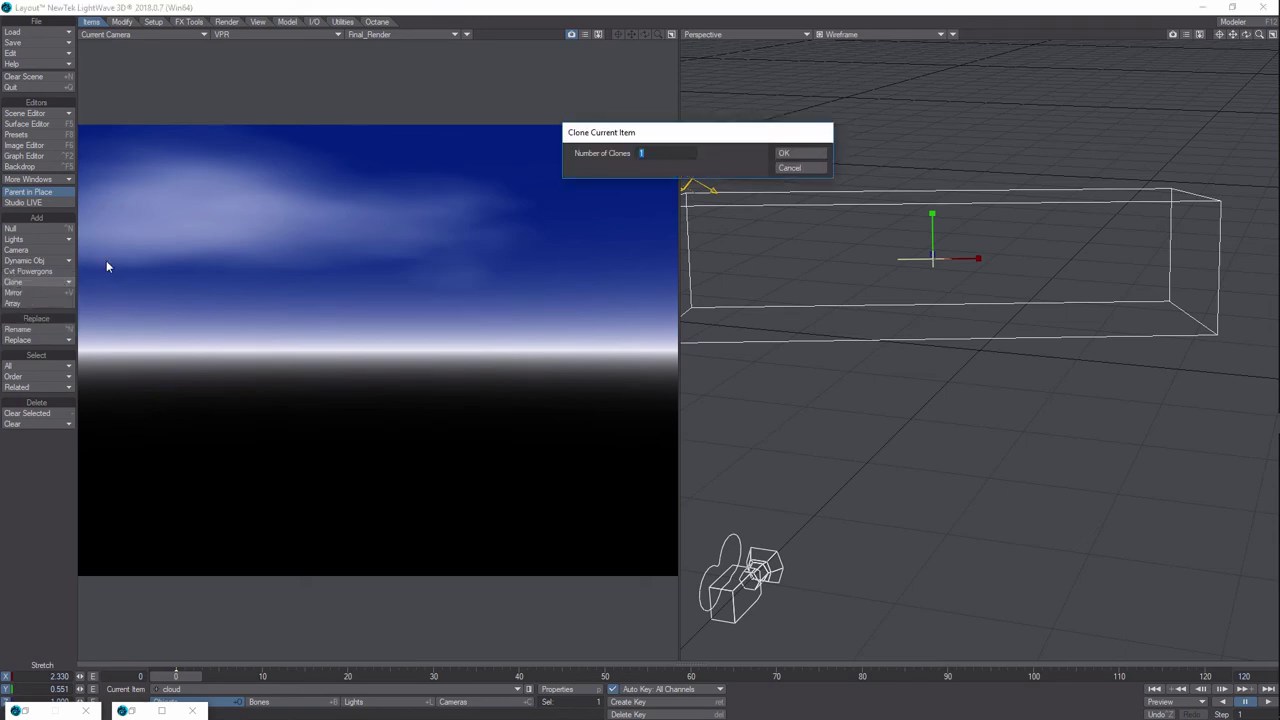
click(792, 156)
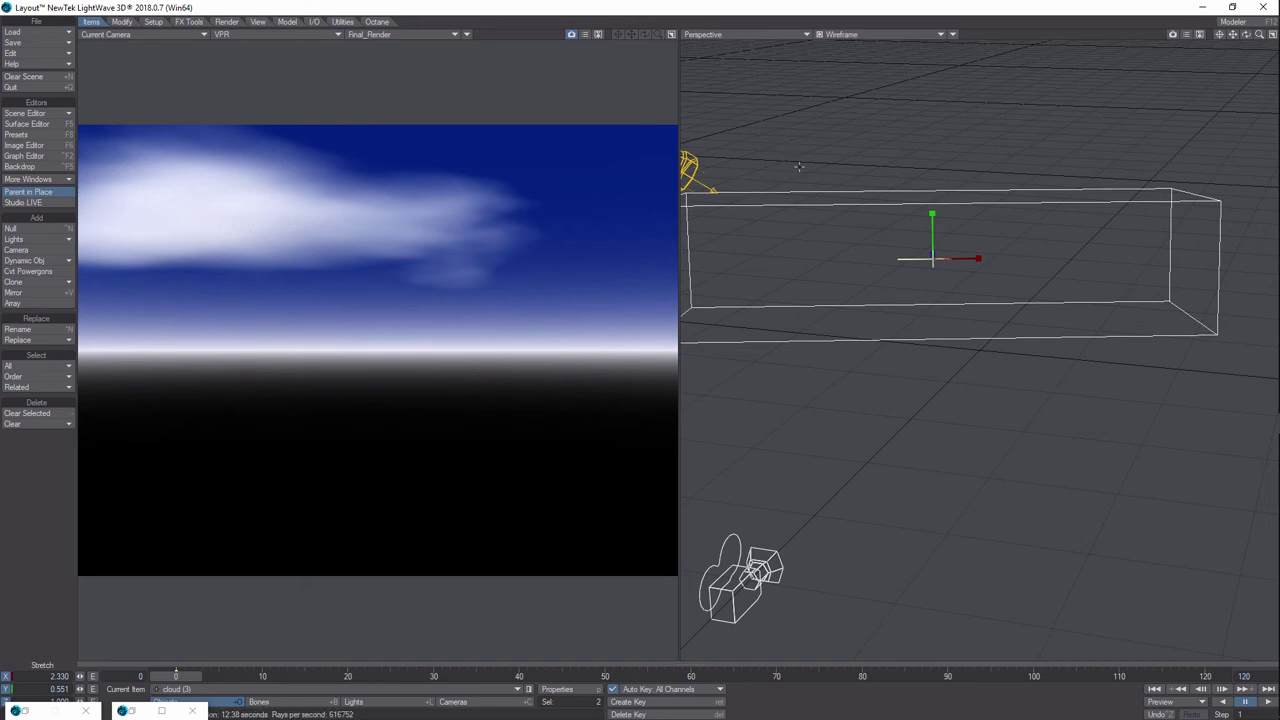
Select the clone cloud (2) and move it along X to about 1.366 m
key(t)
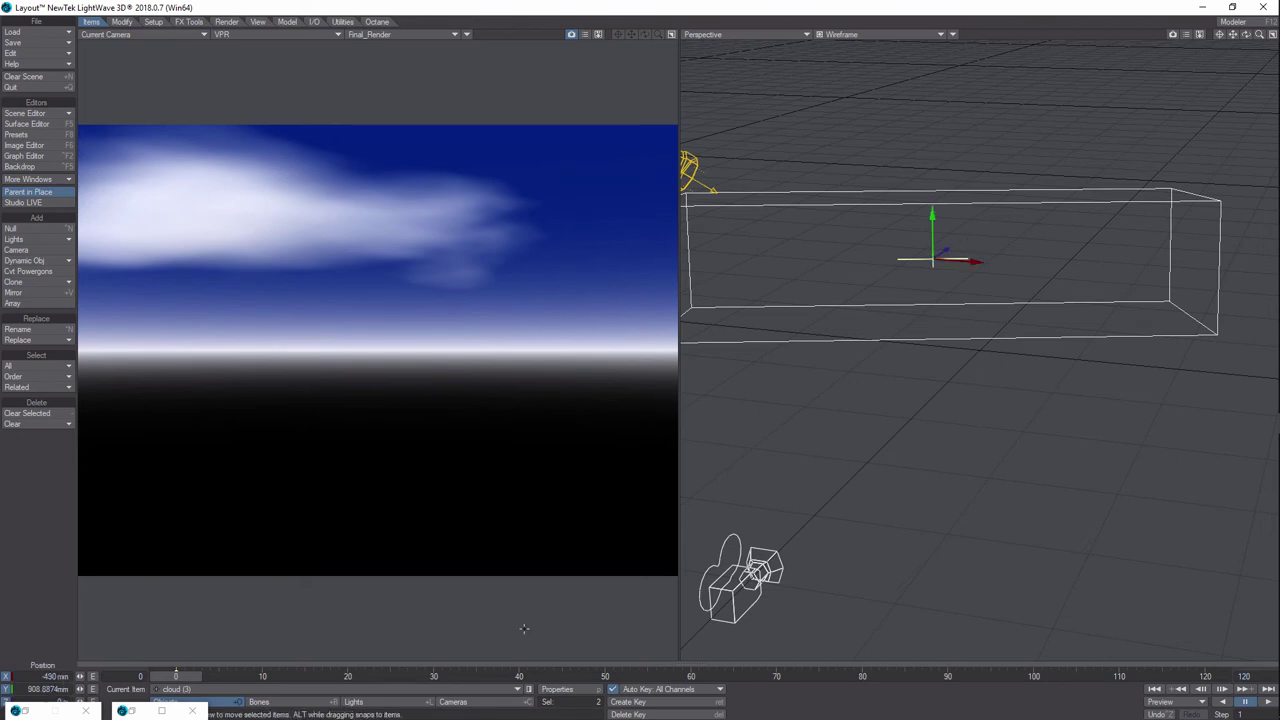
click(517, 689)
click(515, 677)
drag(966, 263, 1118, 272)
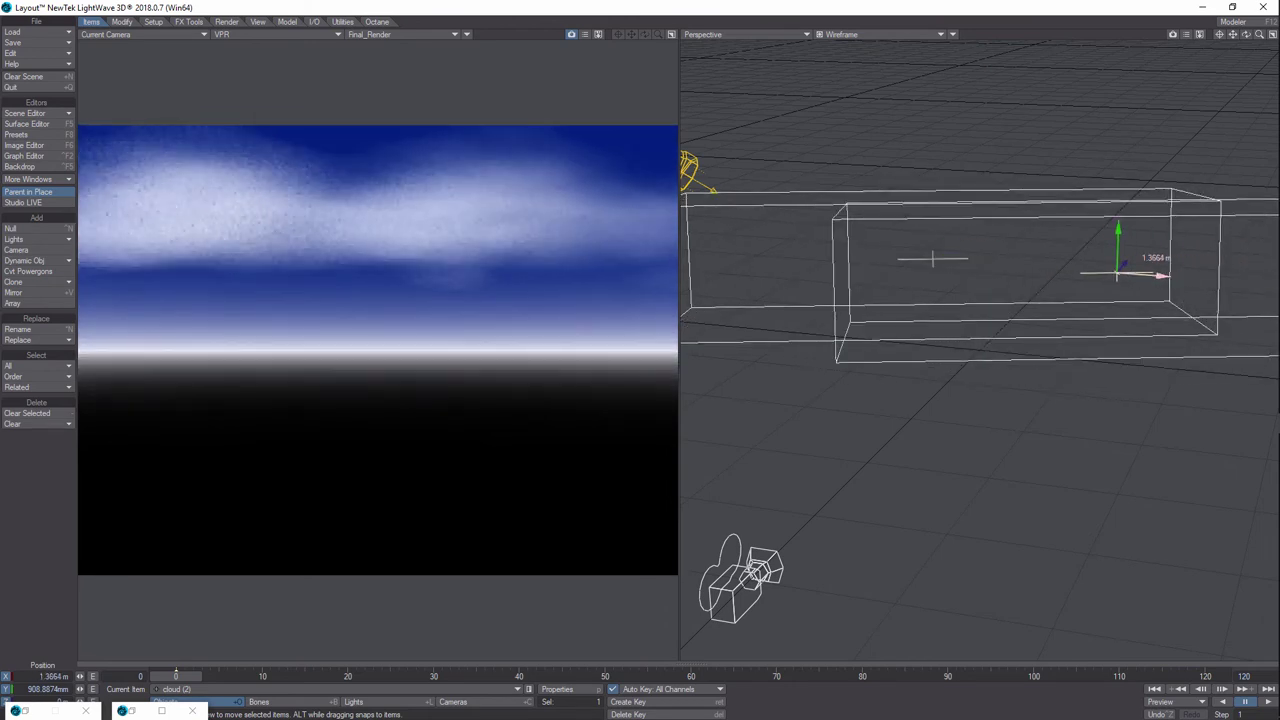
Rotate the cloned cloud to a heading of about 181.5° and pitch of about -3.6°, and raise it to Y about 1.365 m
key(y)
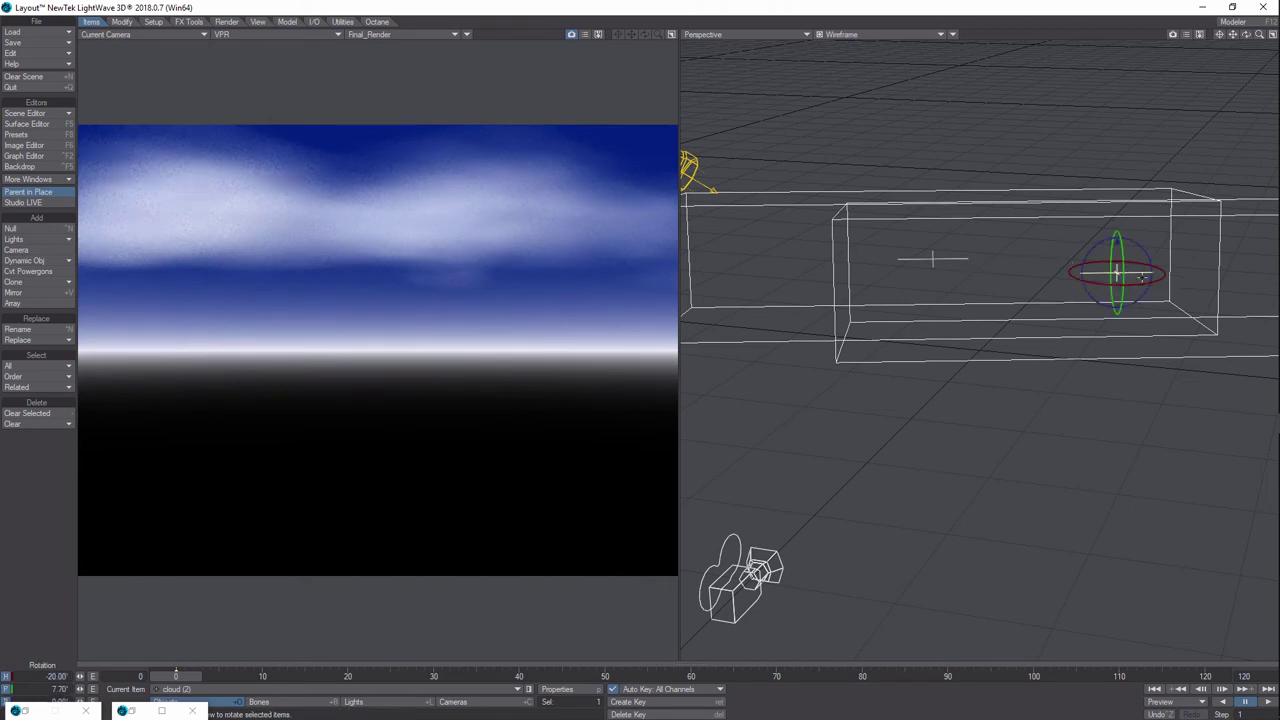
drag(1140, 283, 1085, 402)
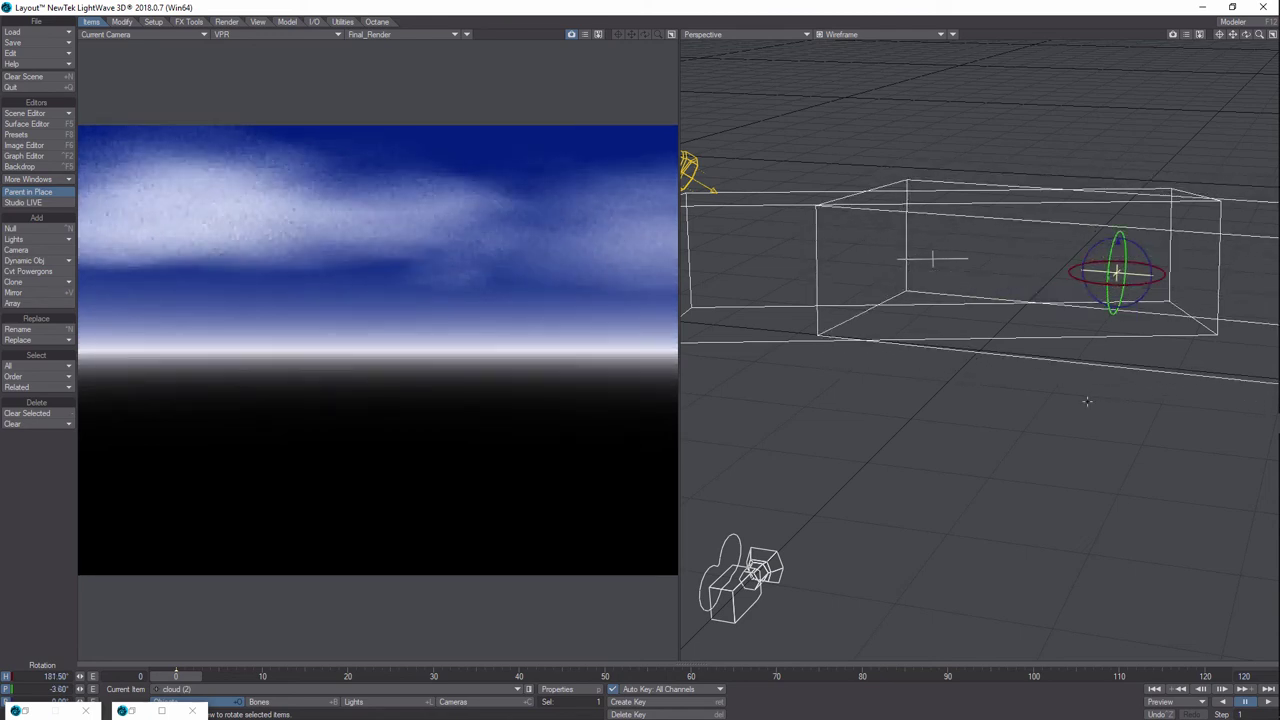
key(t)
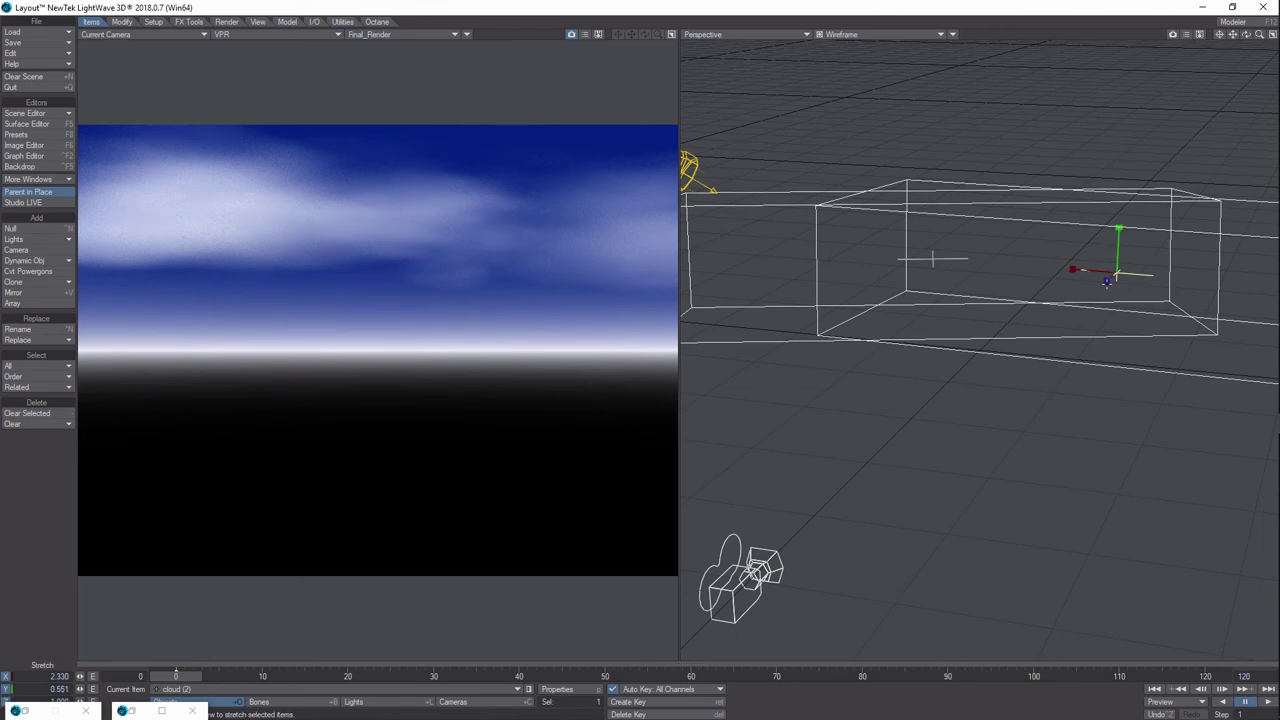
drag(1113, 255, 1115, 210)
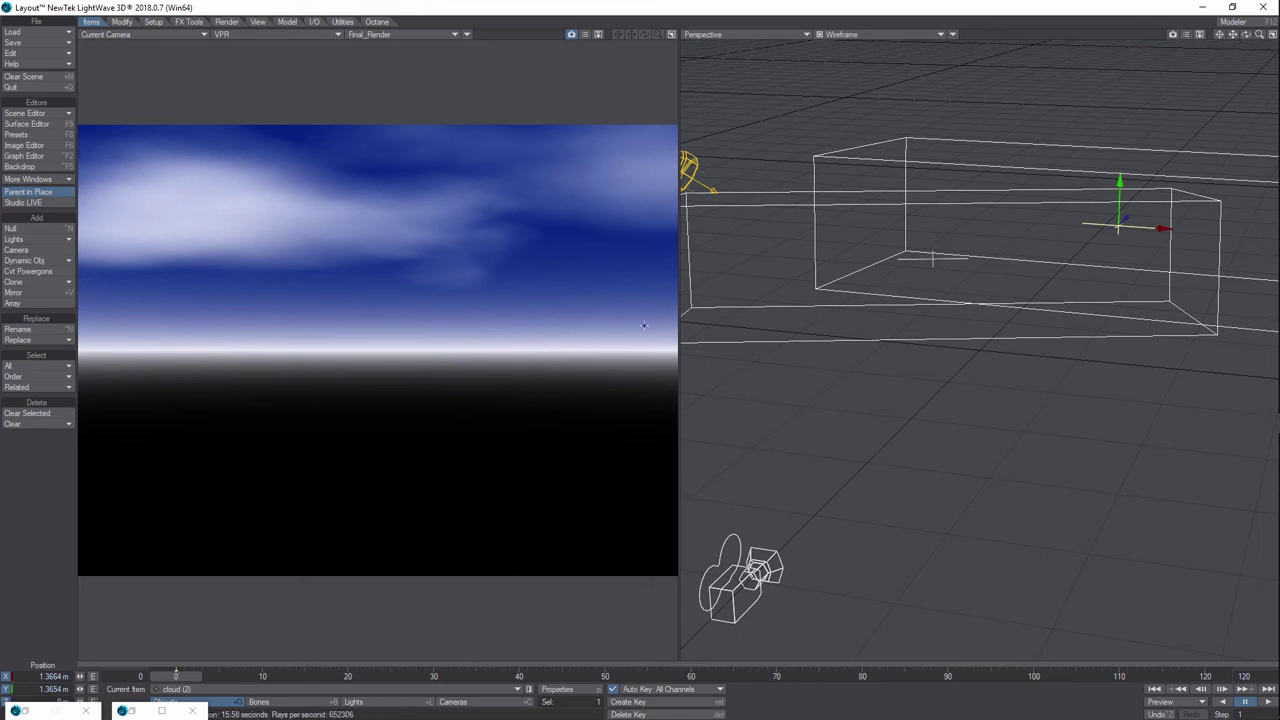
Switch the perspective viewport to the Top (XZ) view and bring the camera into the frame
click(803, 33)
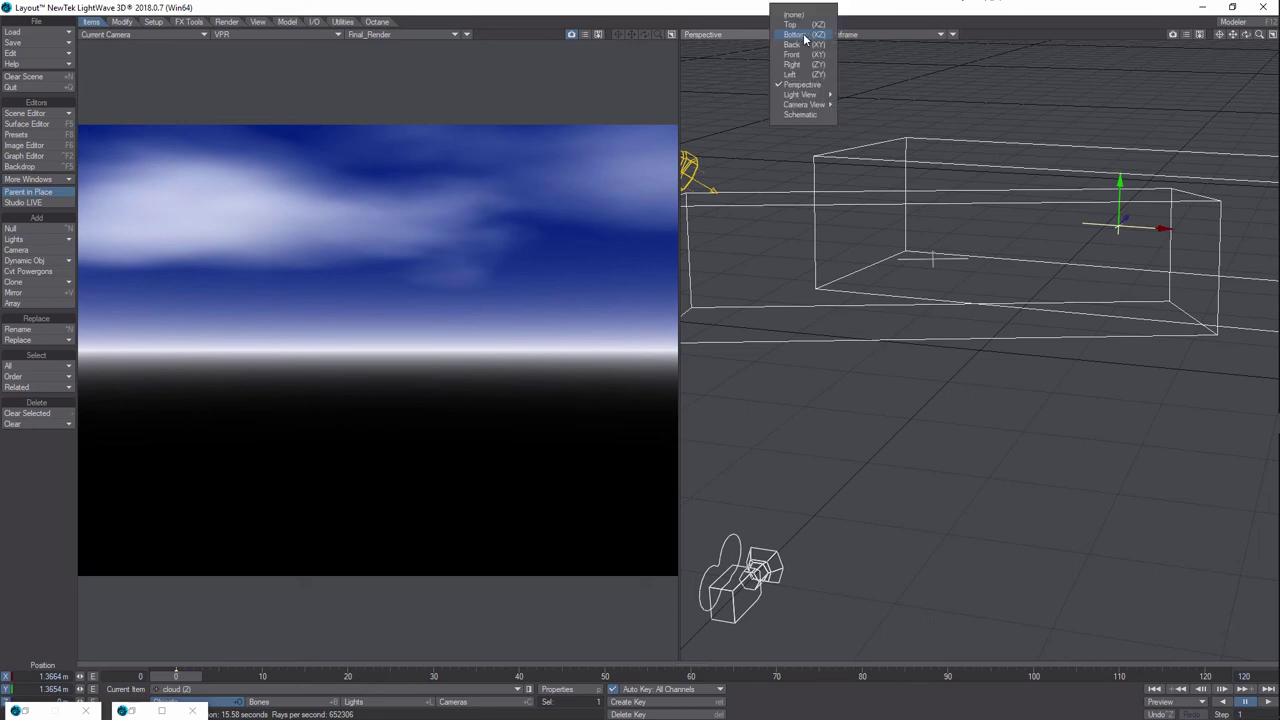
mouse_move(805, 100)
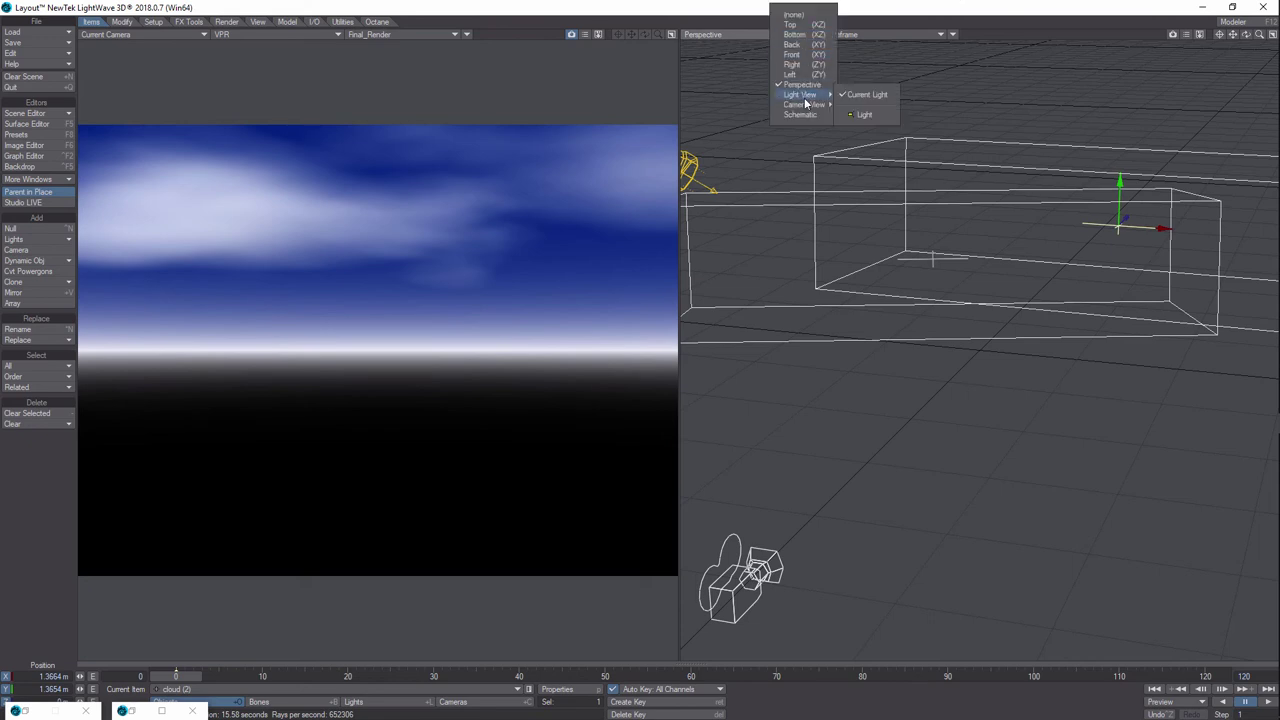
click(792, 24)
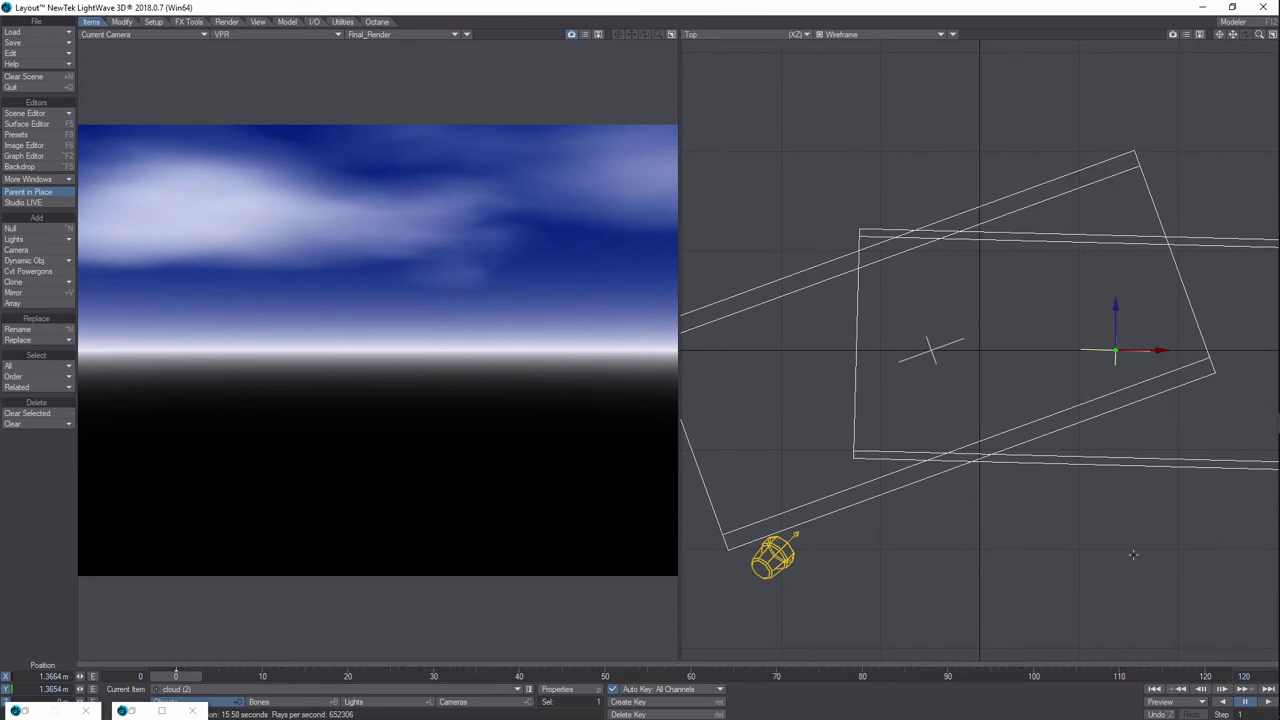
alt+shift+drag(1133, 554, 1026, 455)
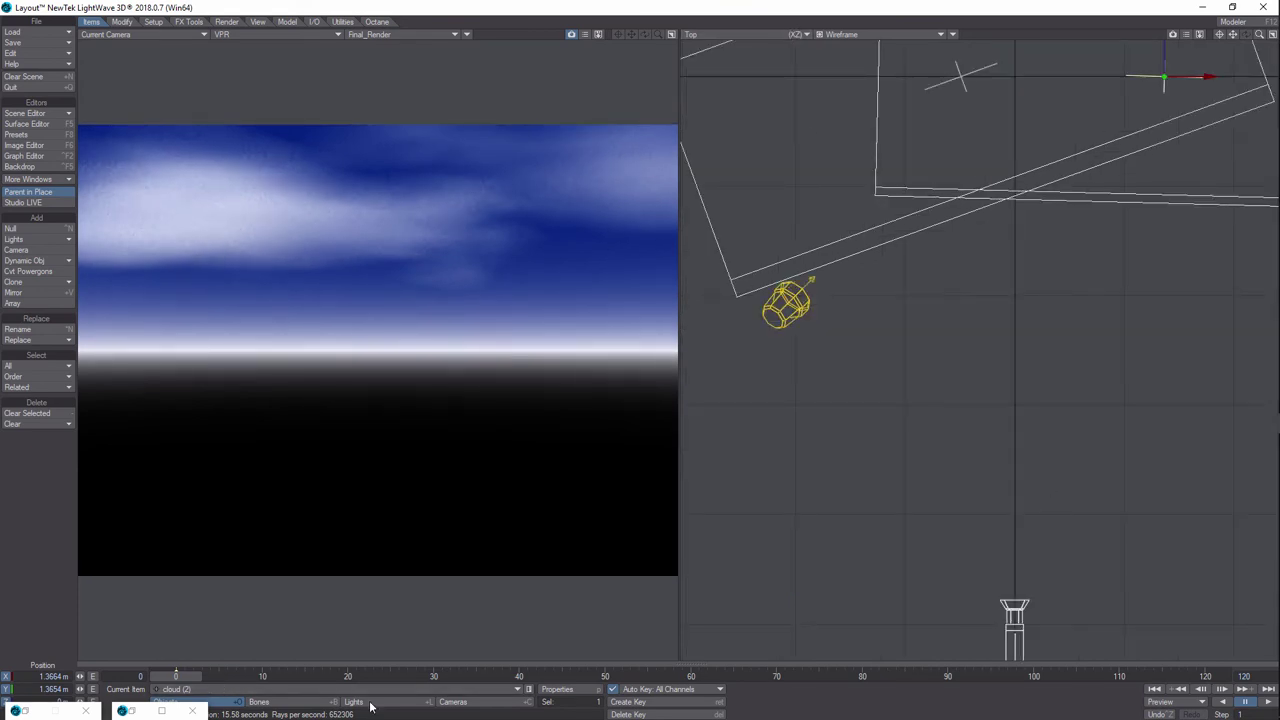
Select the camera and set its resolution to HDTV (1920 x 1080)
click(451, 701)
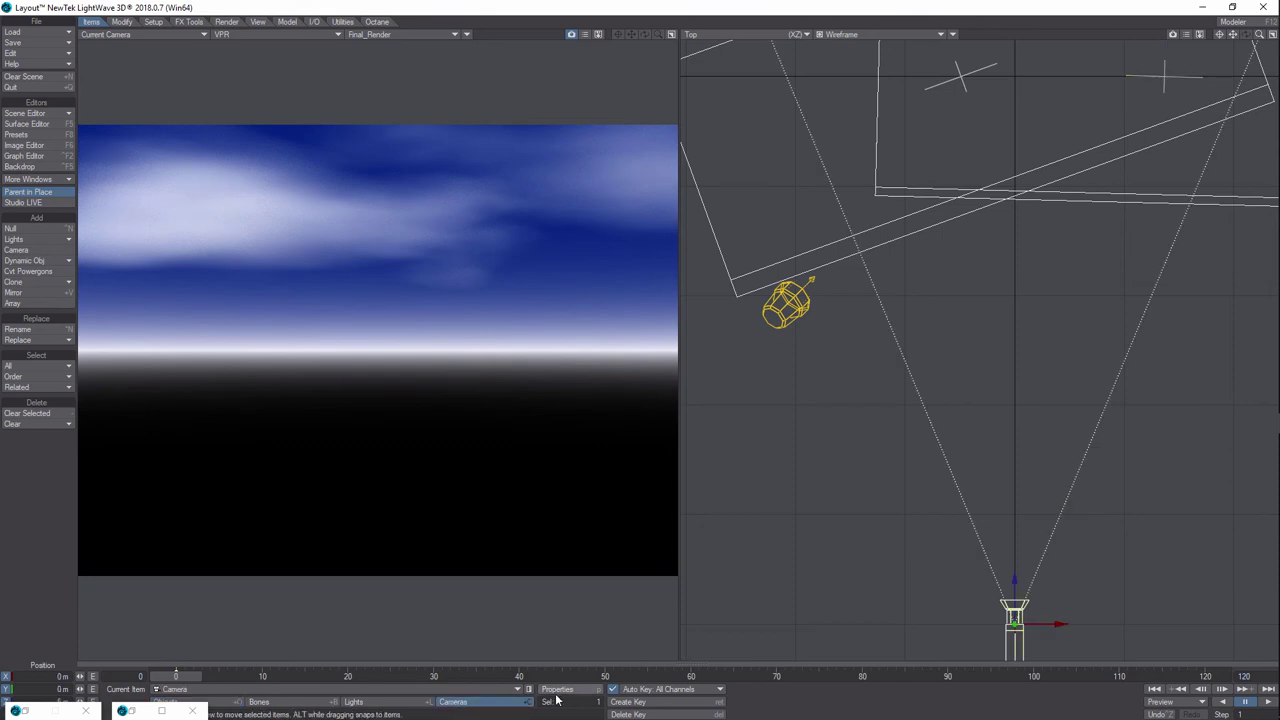
click(557, 689)
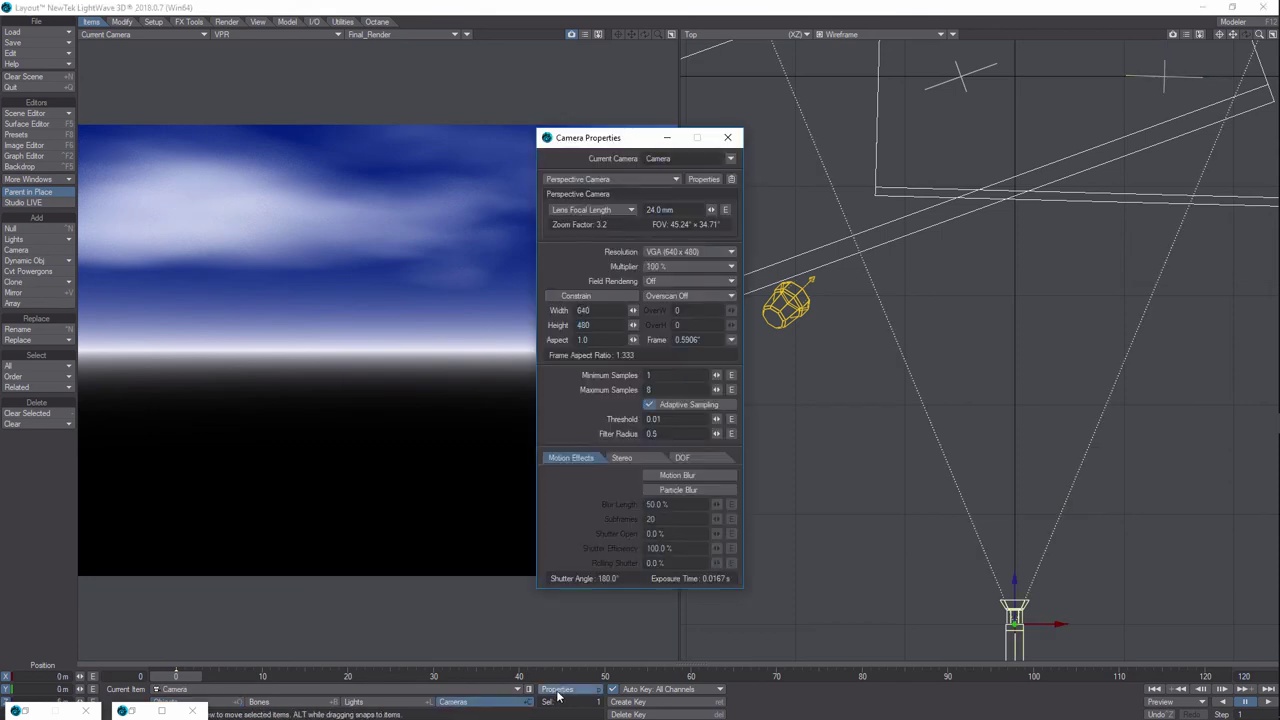
click(728, 255)
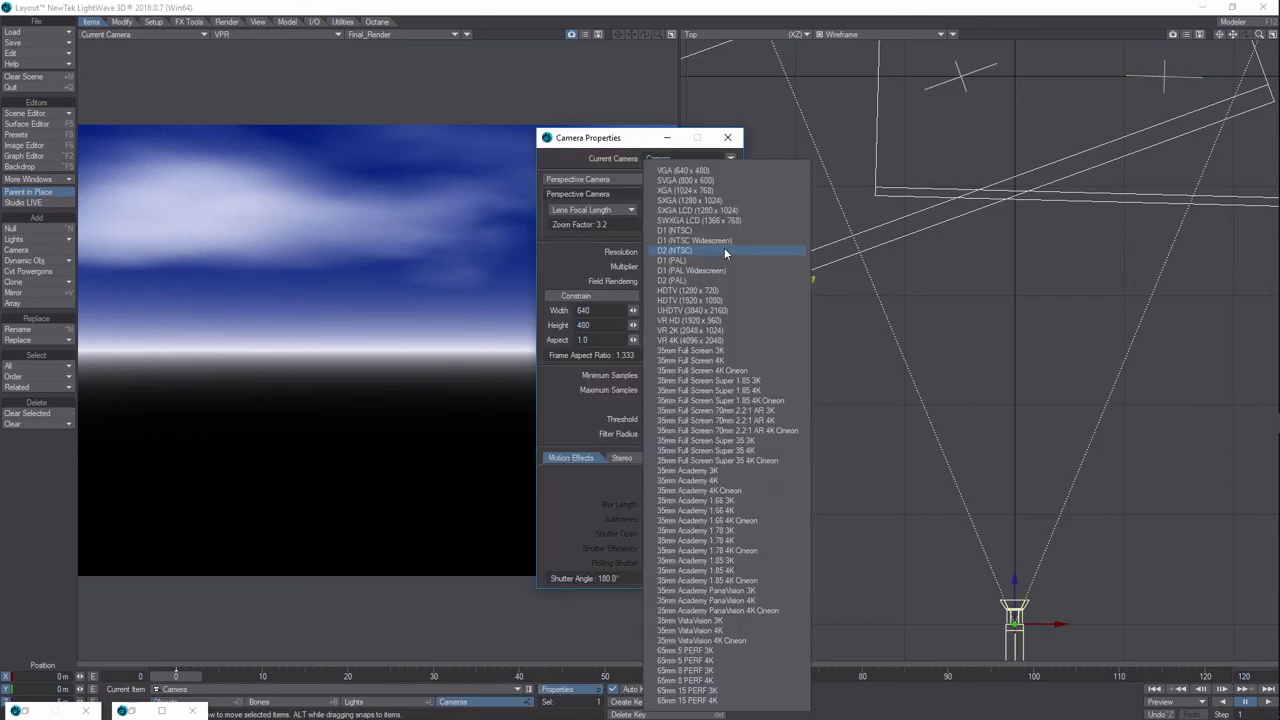
click(716, 299)
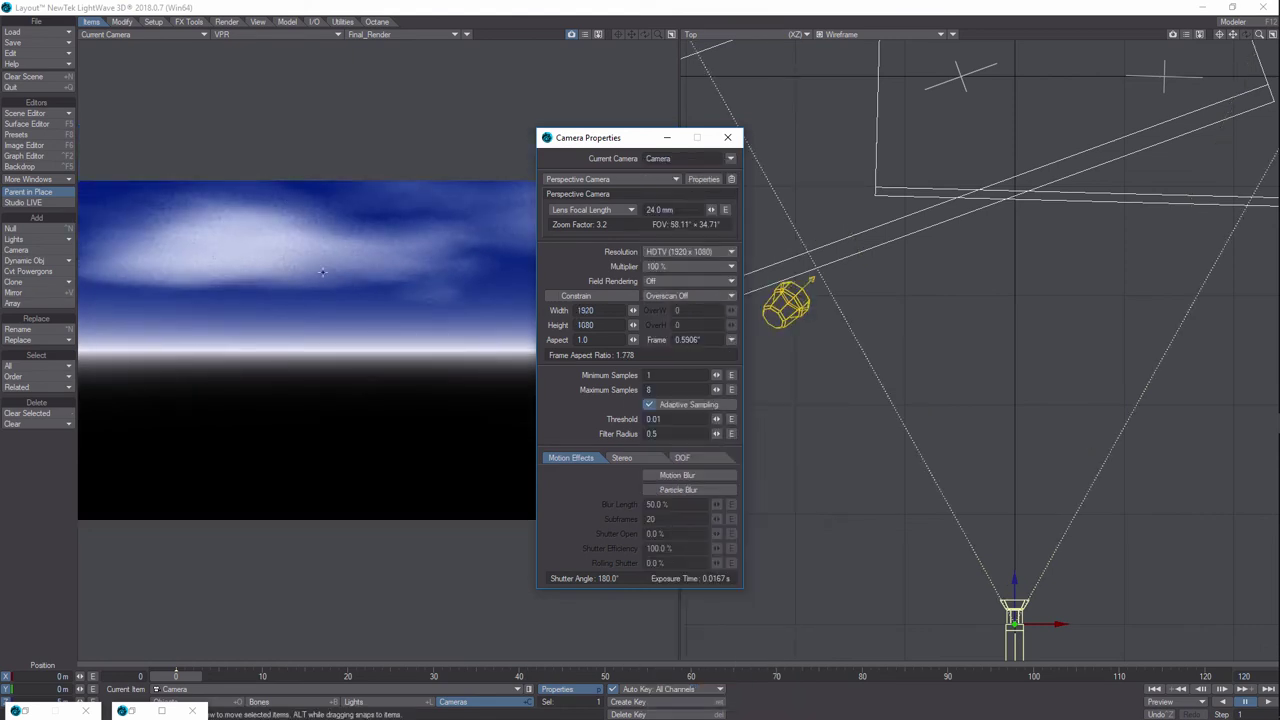
click(729, 138)
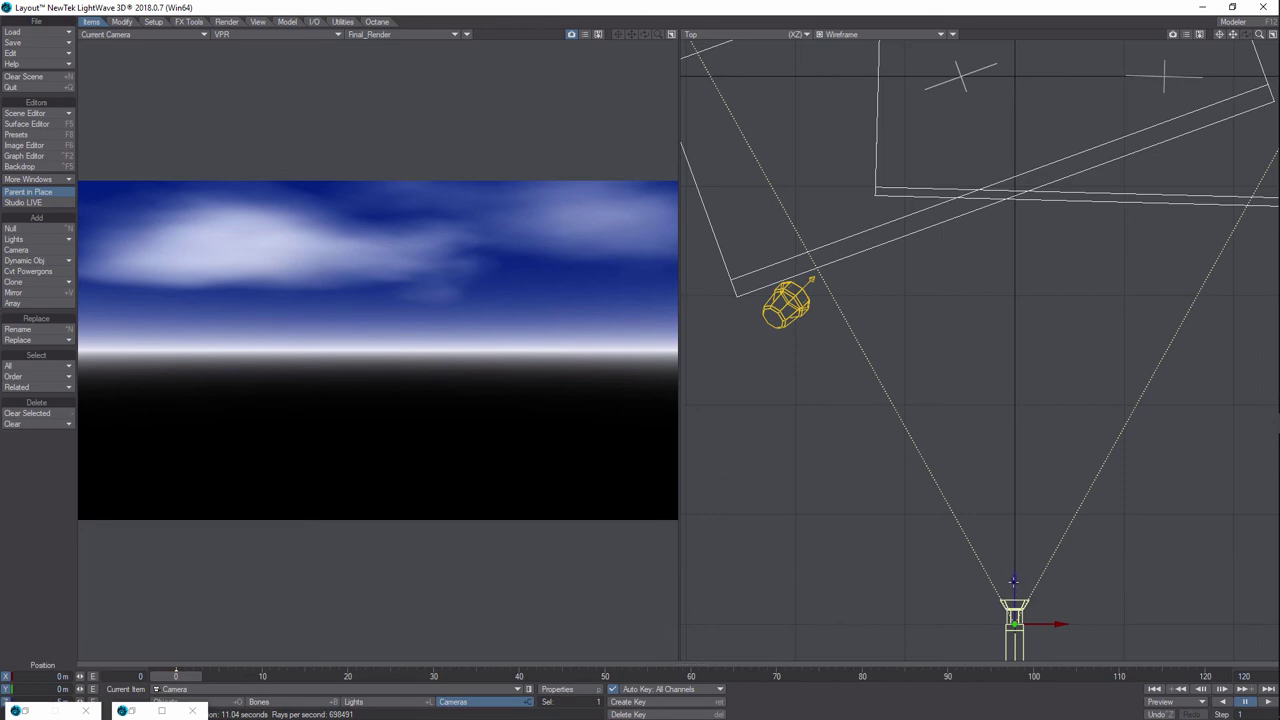
Try moving the camera toward the clouds and back, deleting its motion key at frame 0
drag(1014, 583, 1014, 264)
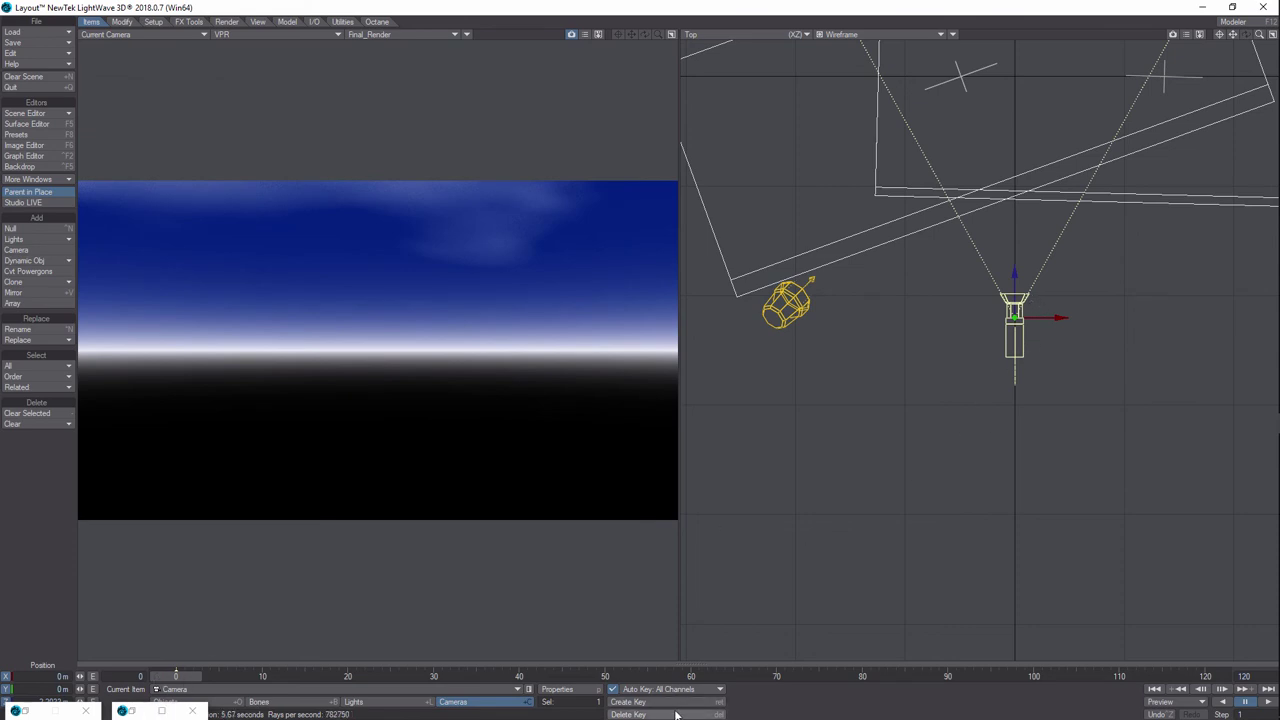
drag(986, 335, 986, 367)
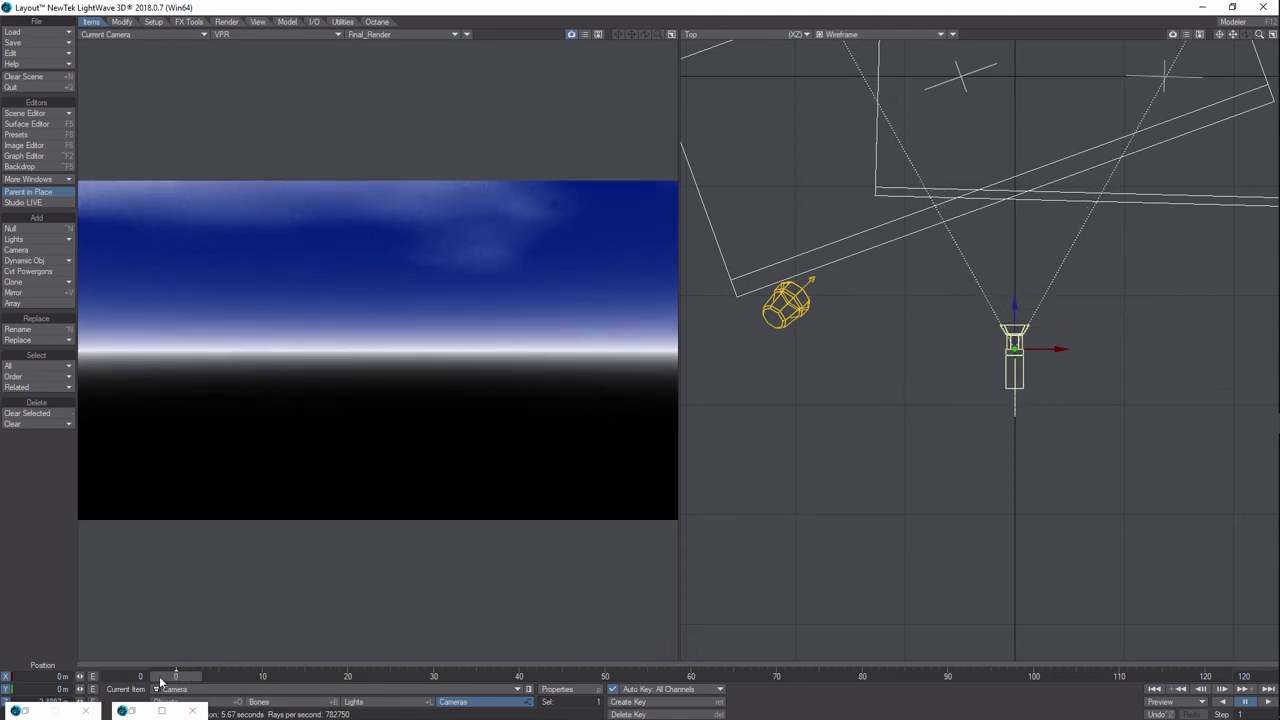
key(Delete)
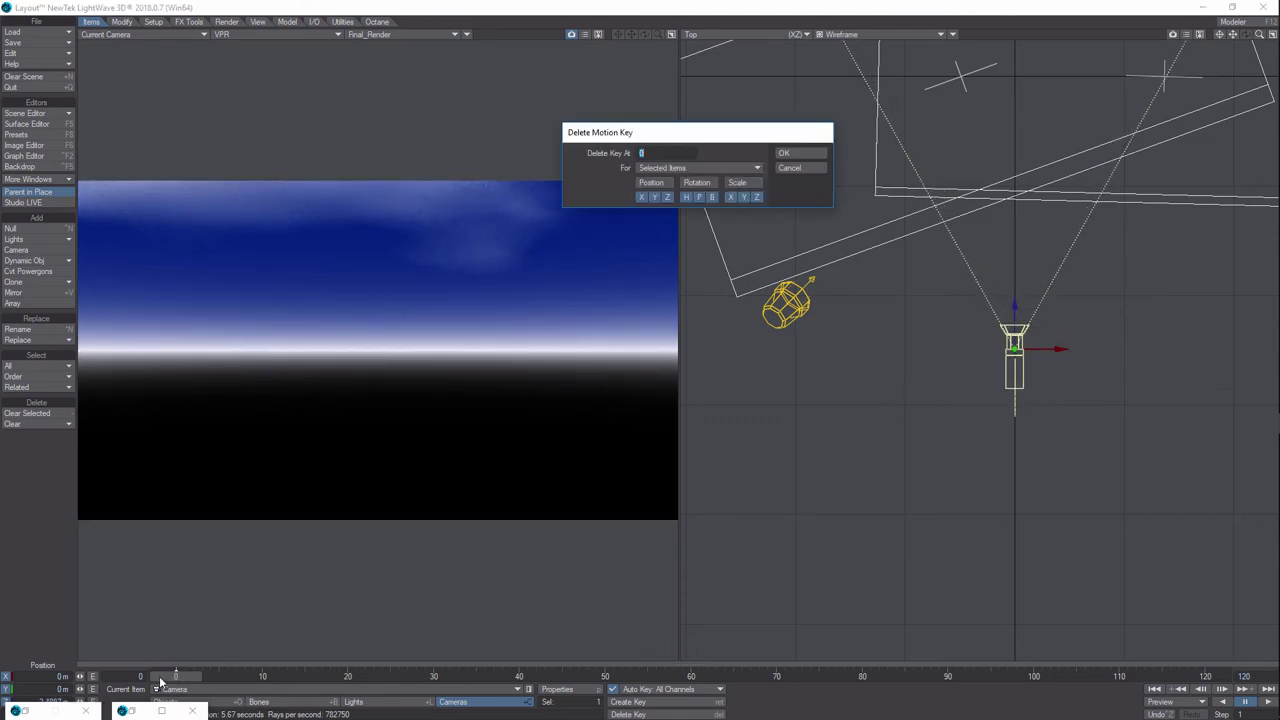
click(800, 153)
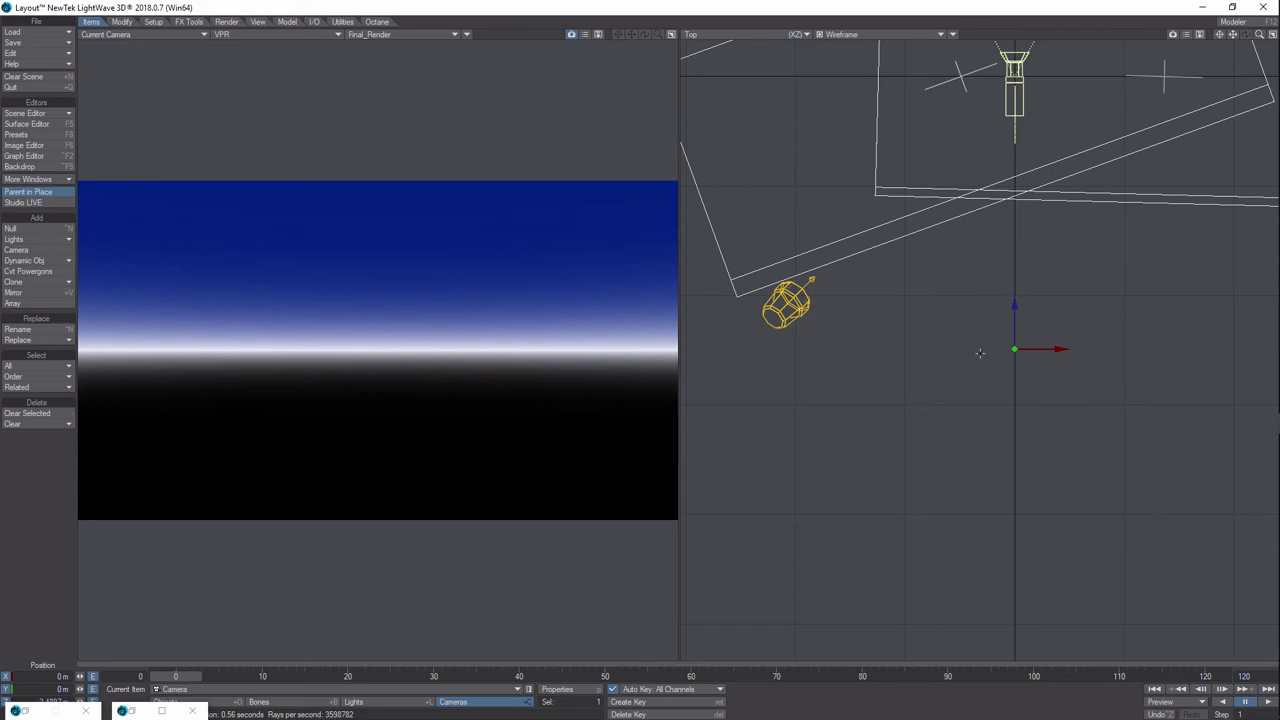
key(ctrl+z)
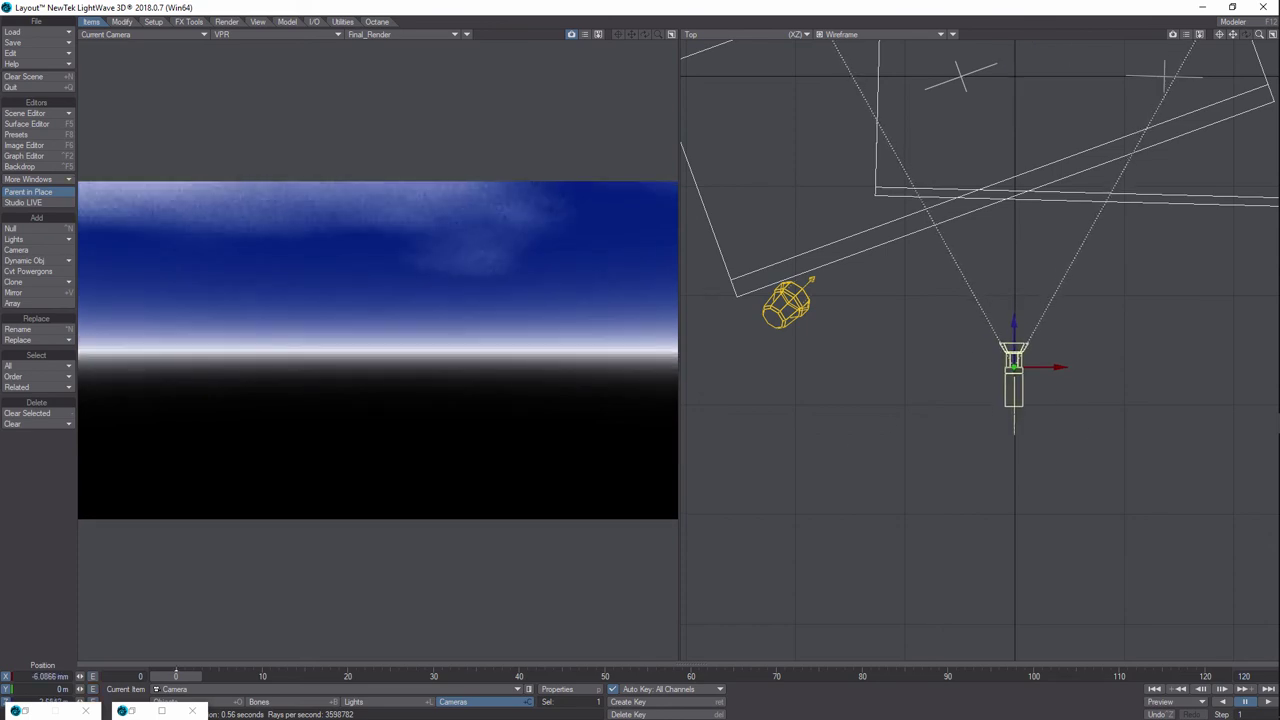
drag(1014, 400, 1014, 583)
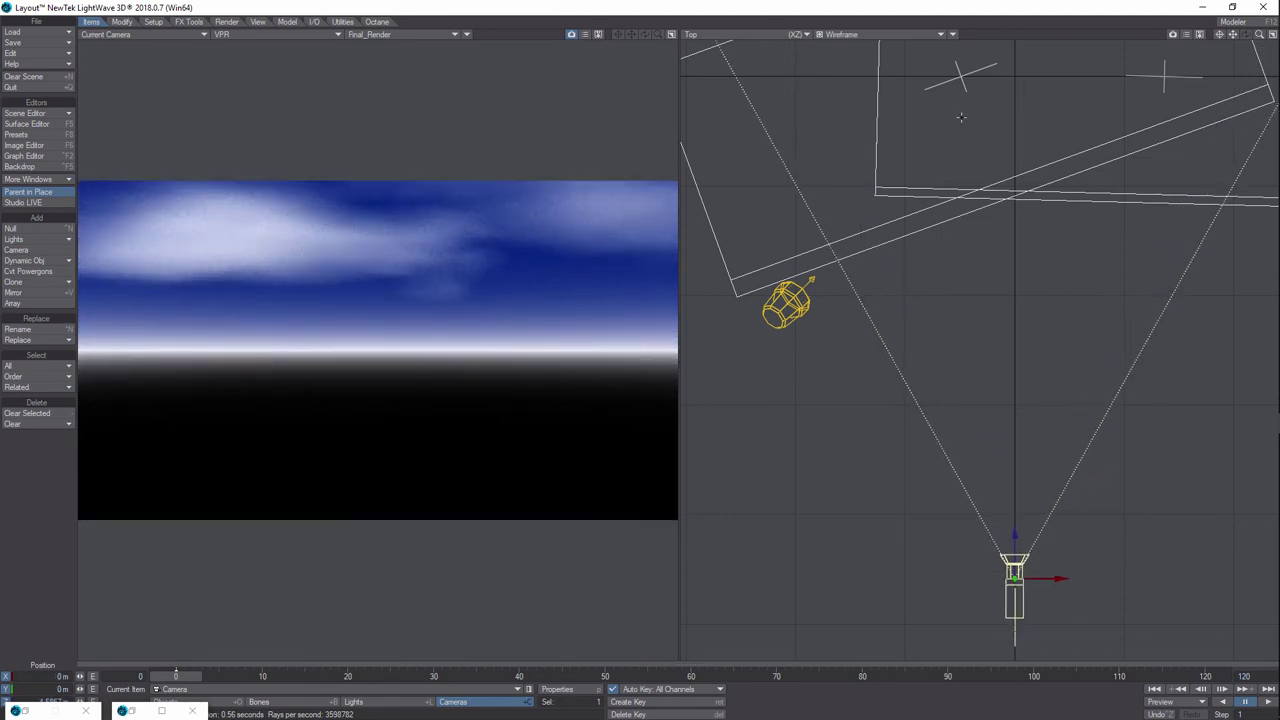
key(Delete)
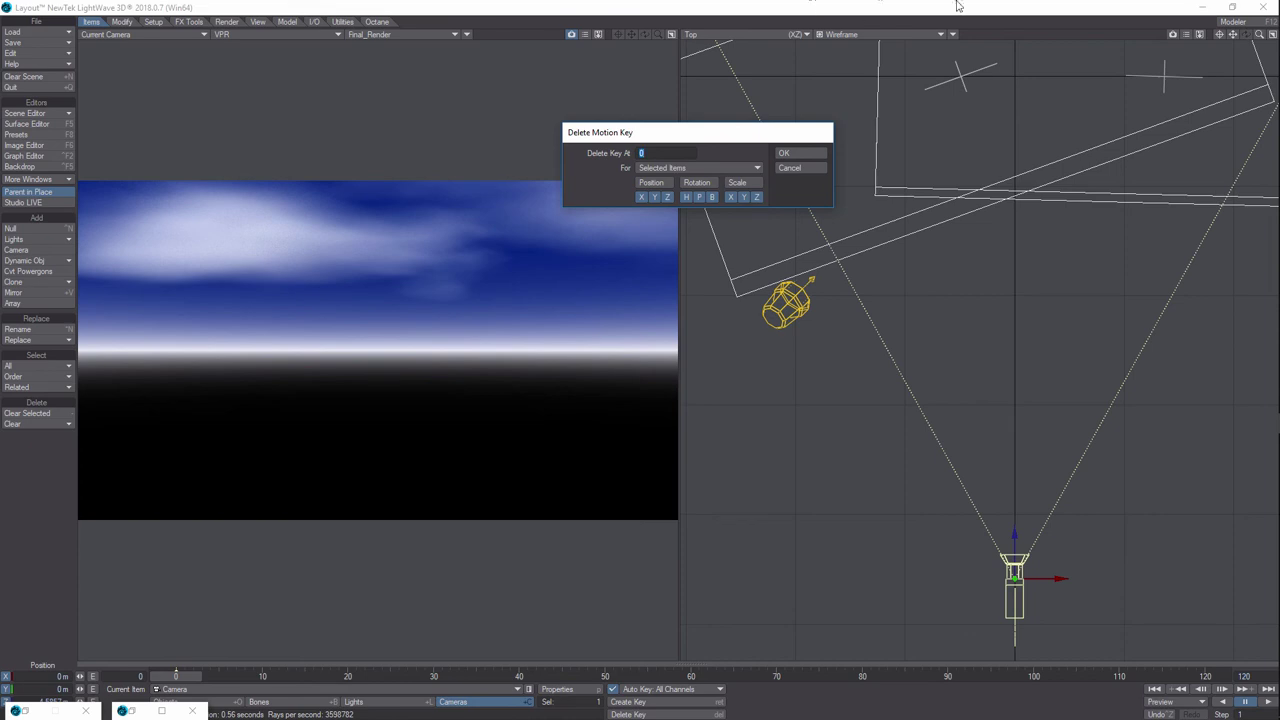
click(806, 156)
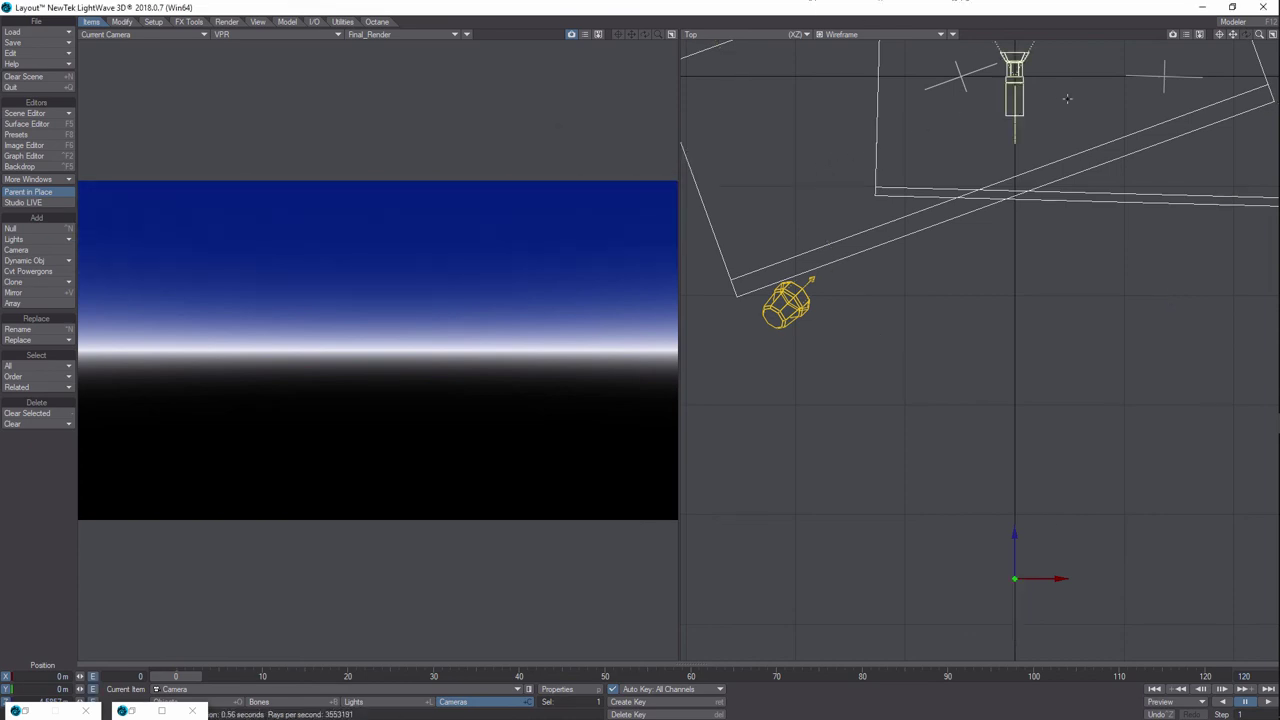
Position the camera in front of the clouds at X about -36.5 mm and tilt it to a pitch of about -4.3°
drag(1014, 95, 1010, 555)
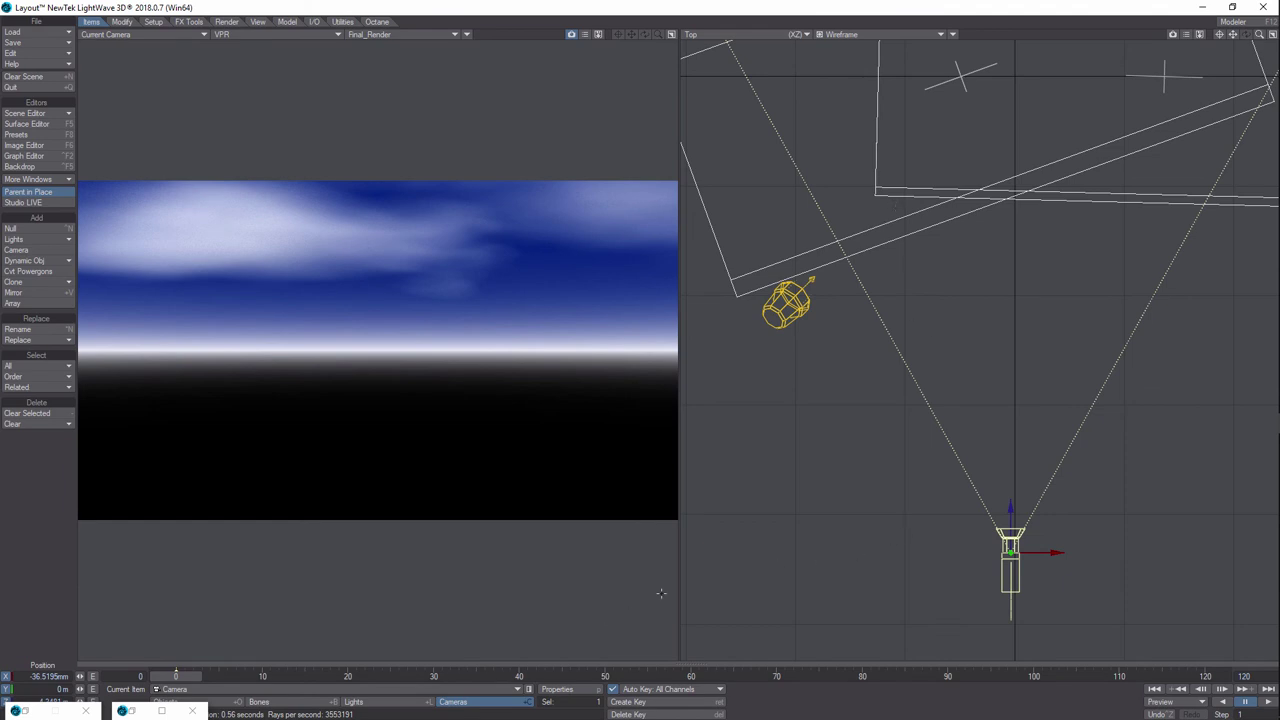
click(580, 691)
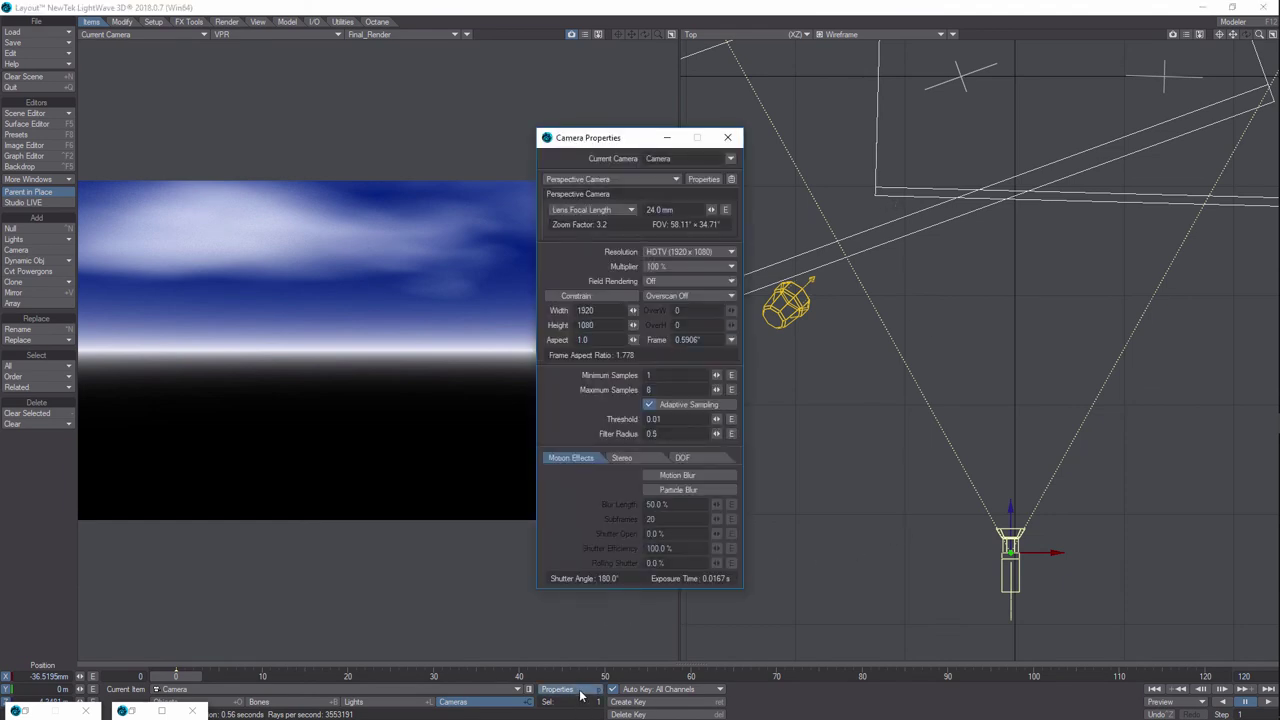
click(814, 556)
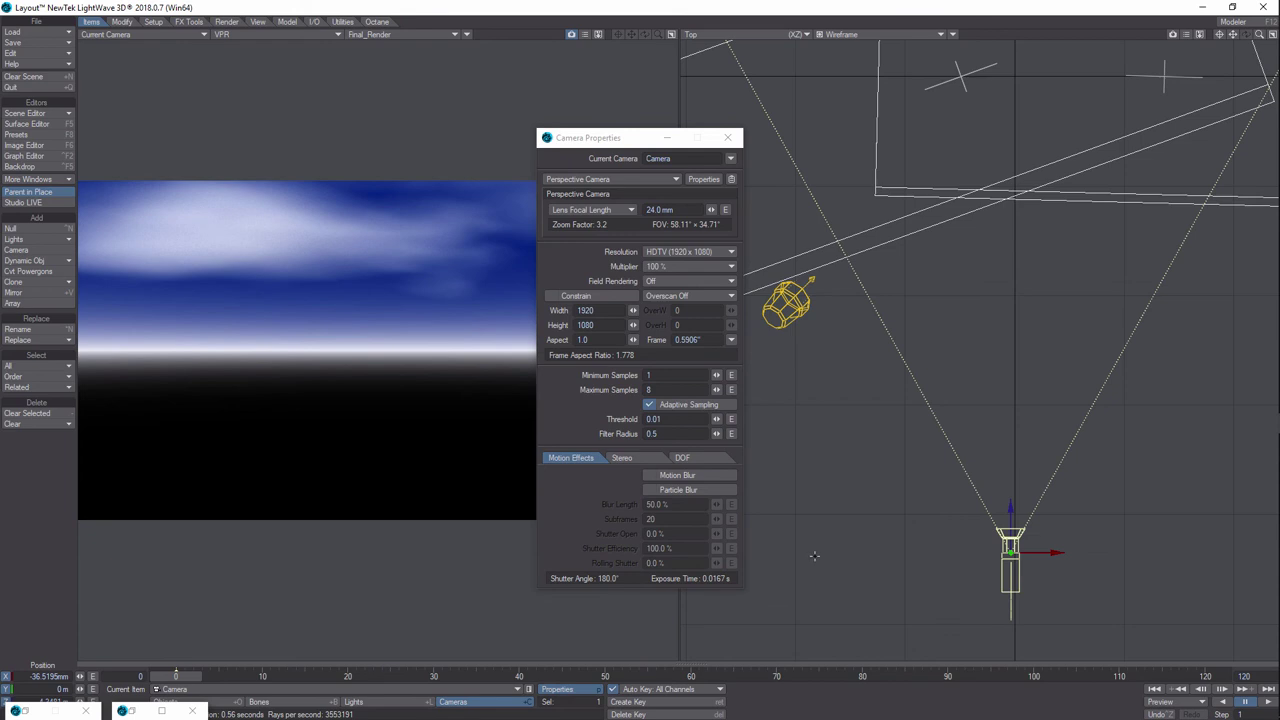
click(727, 137)
key(y)
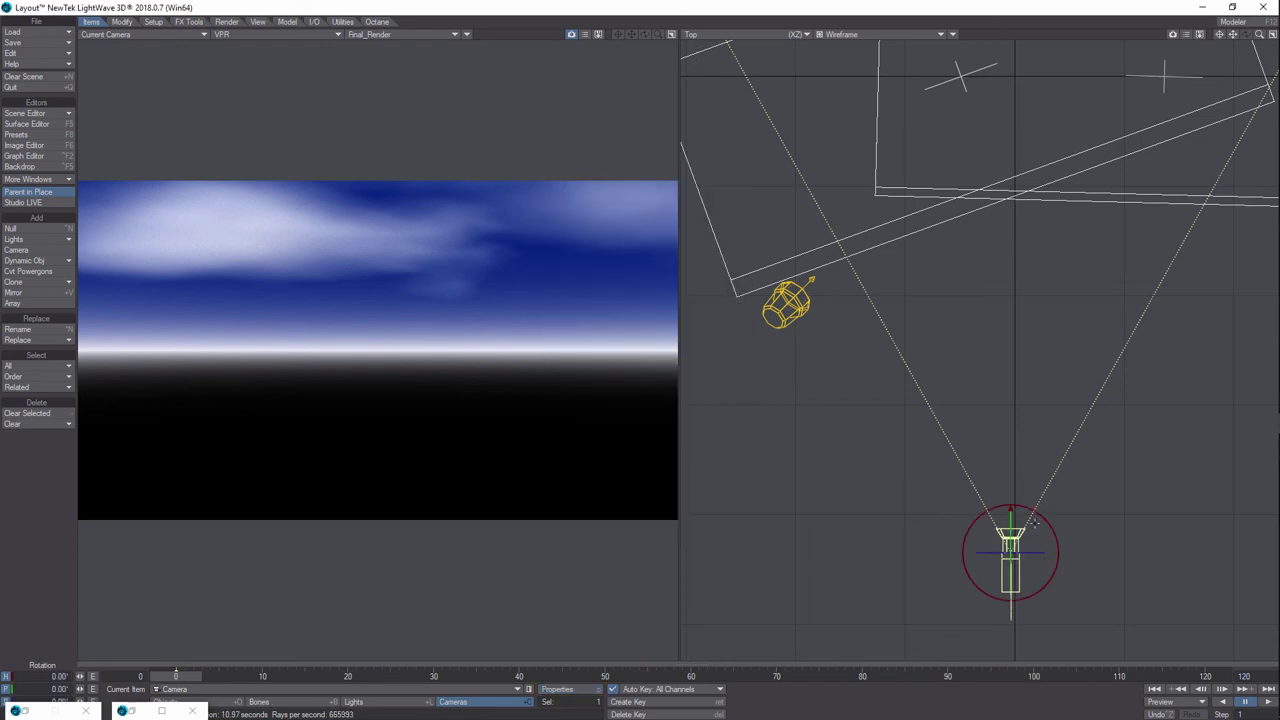
drag(1012, 520, 995, 520)
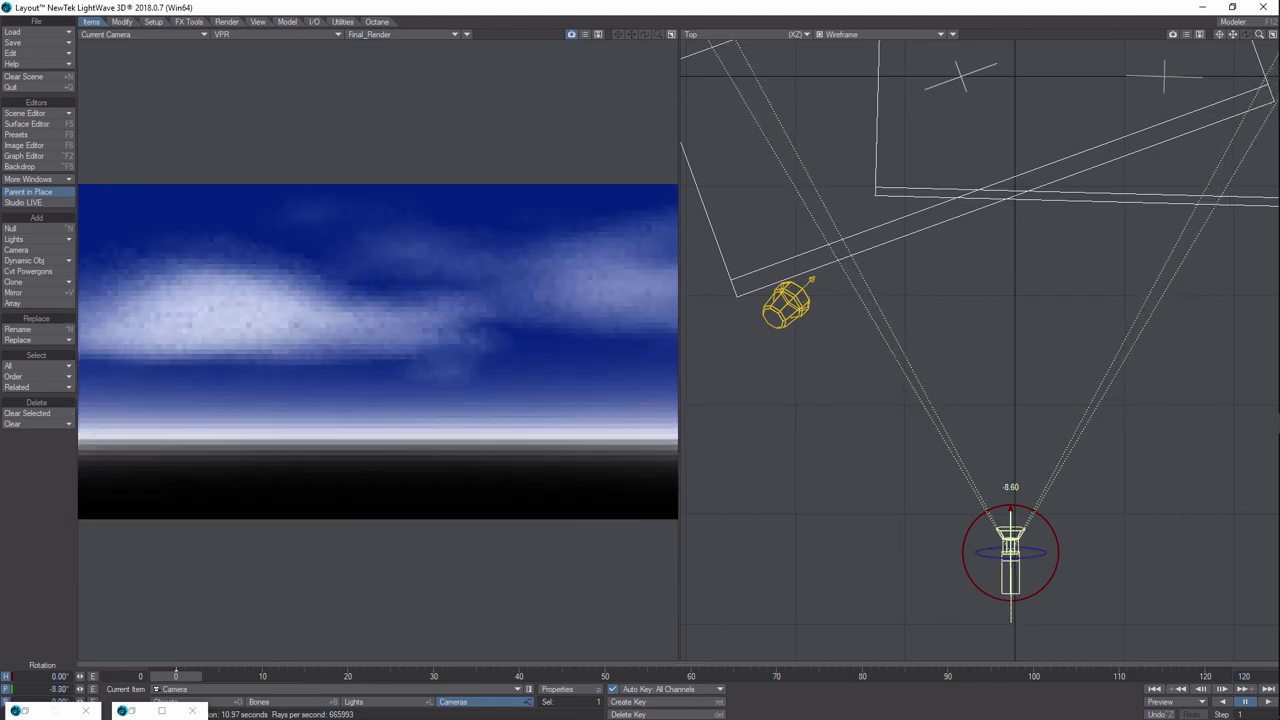
At frame 119, move the camera forward into the clouds to Z about -1.2 m, pitch it to about -44.3° and bank it slightly
key(t)
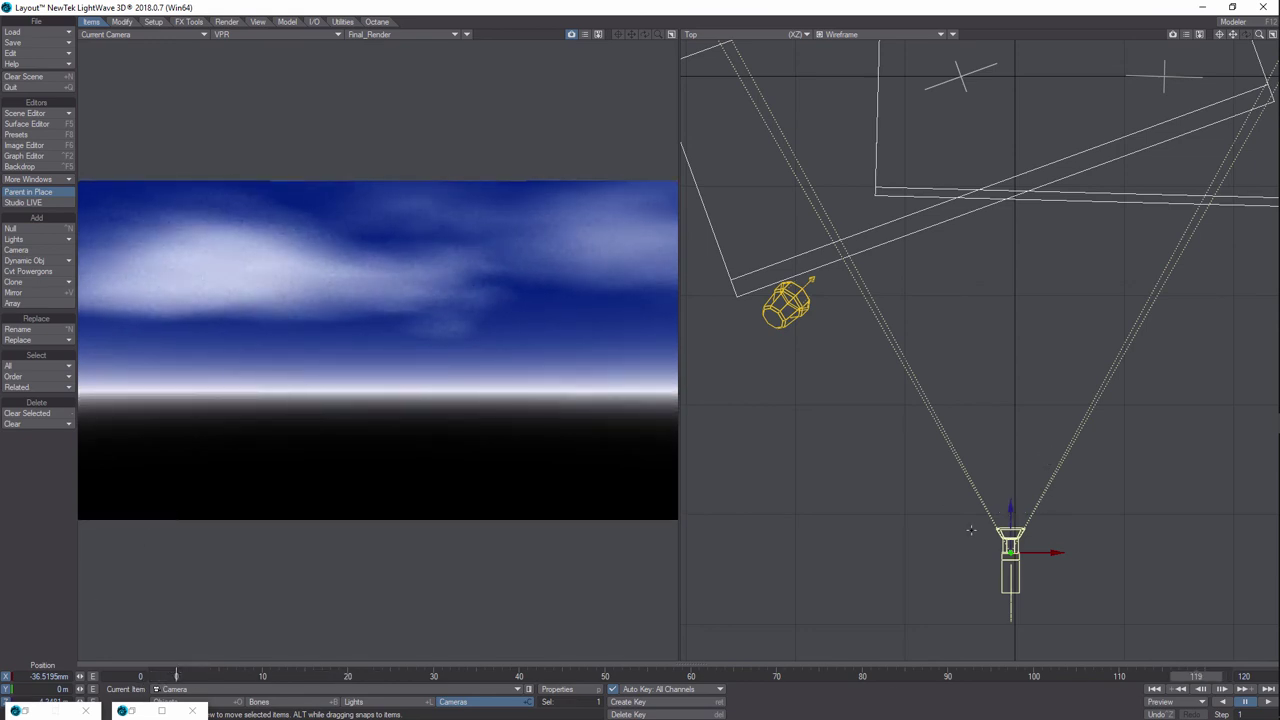
drag(1012, 508, 1010, 162)
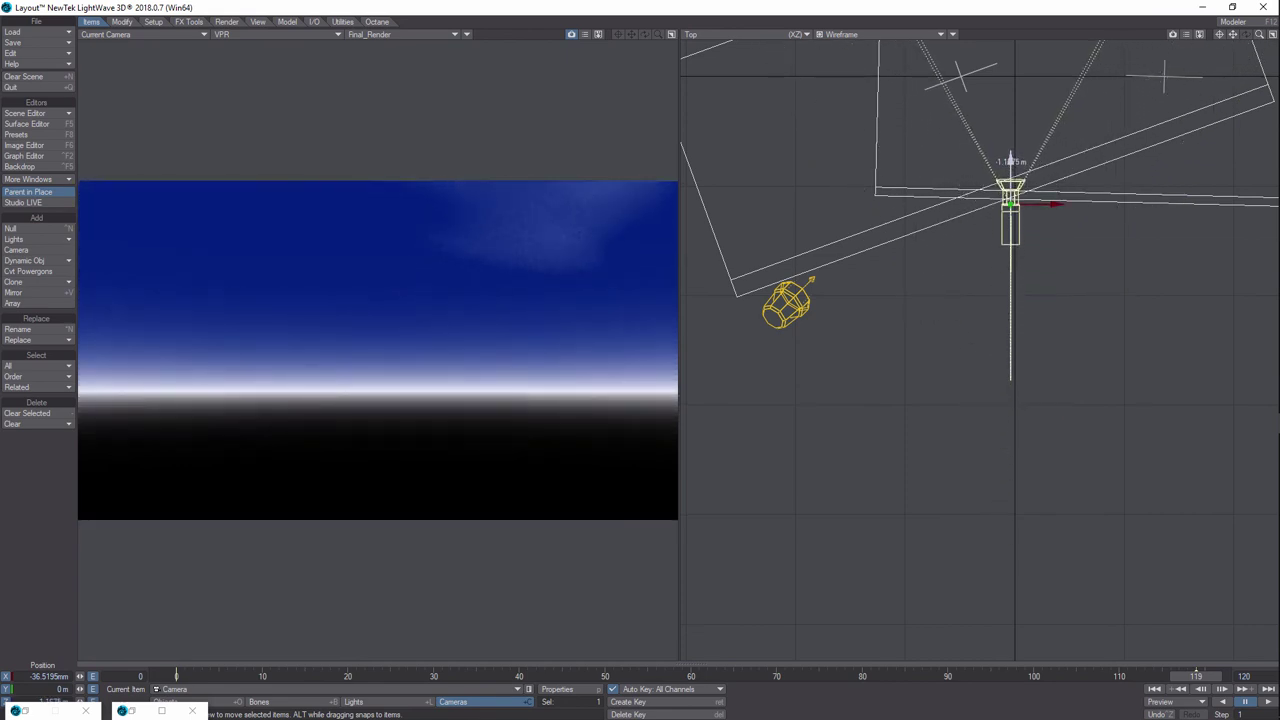
key(y)
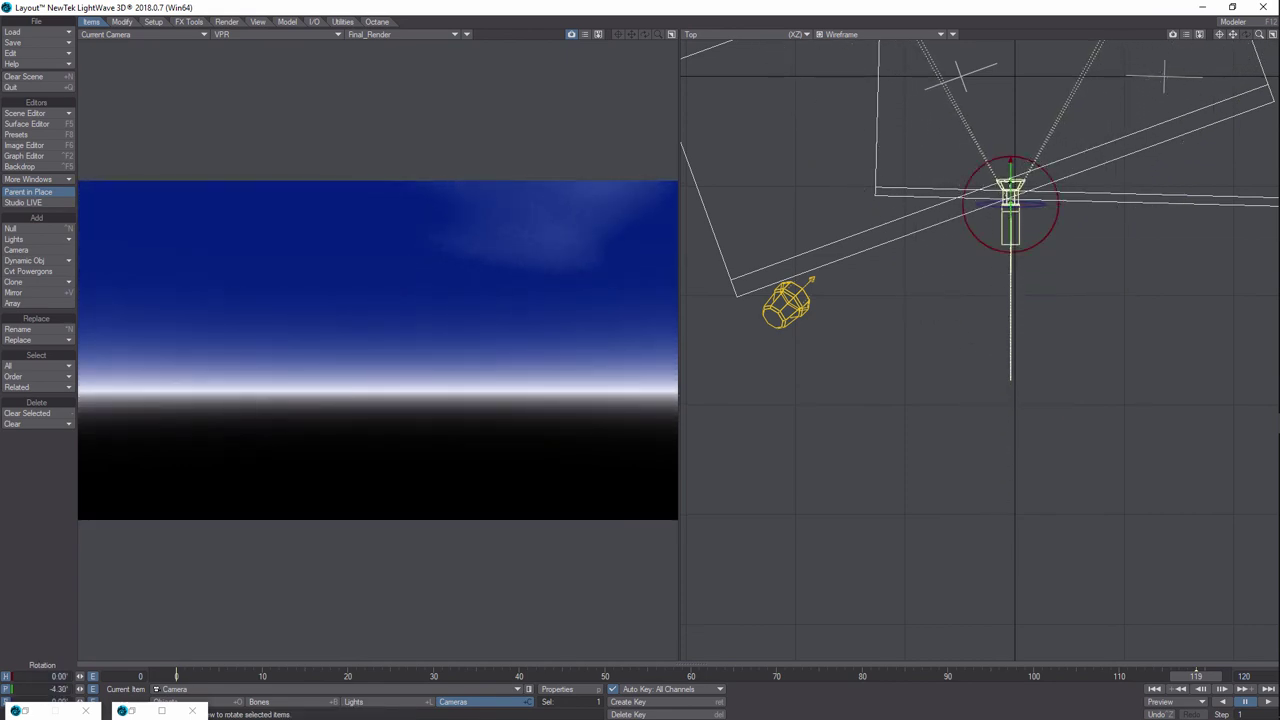
drag(1010, 162, 1010, 241)
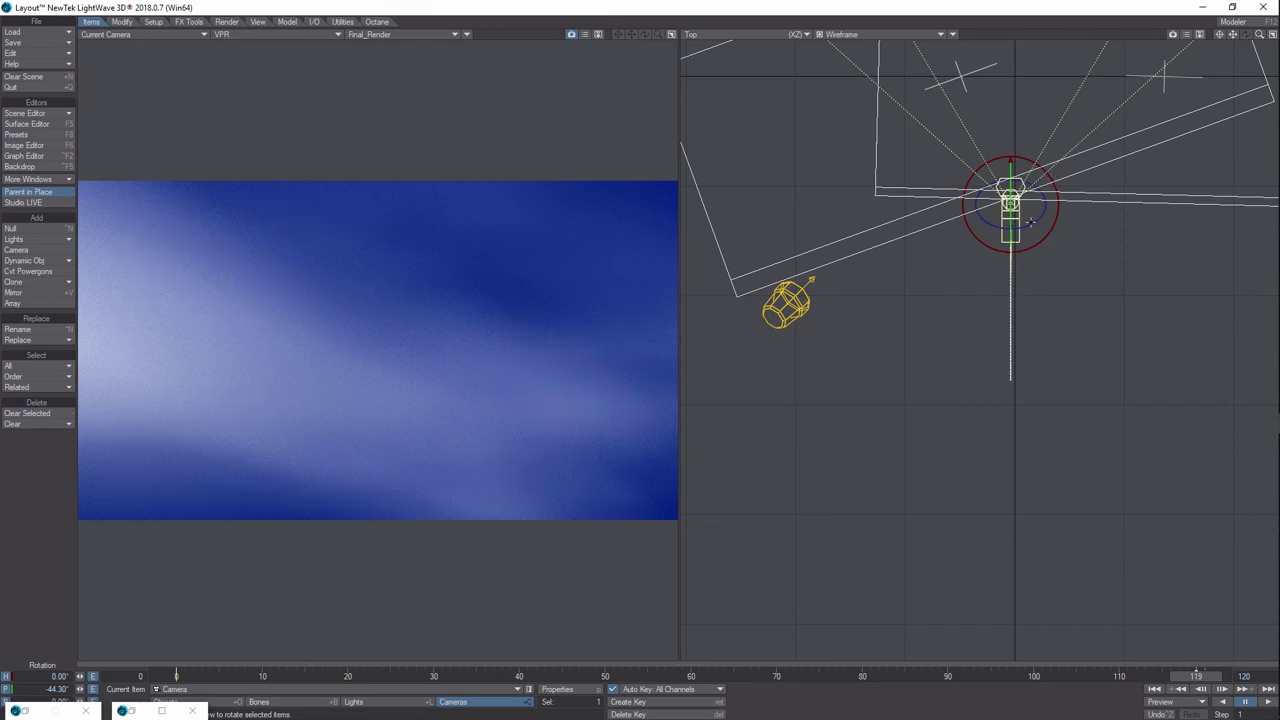
drag(1030, 222, 1033, 241)
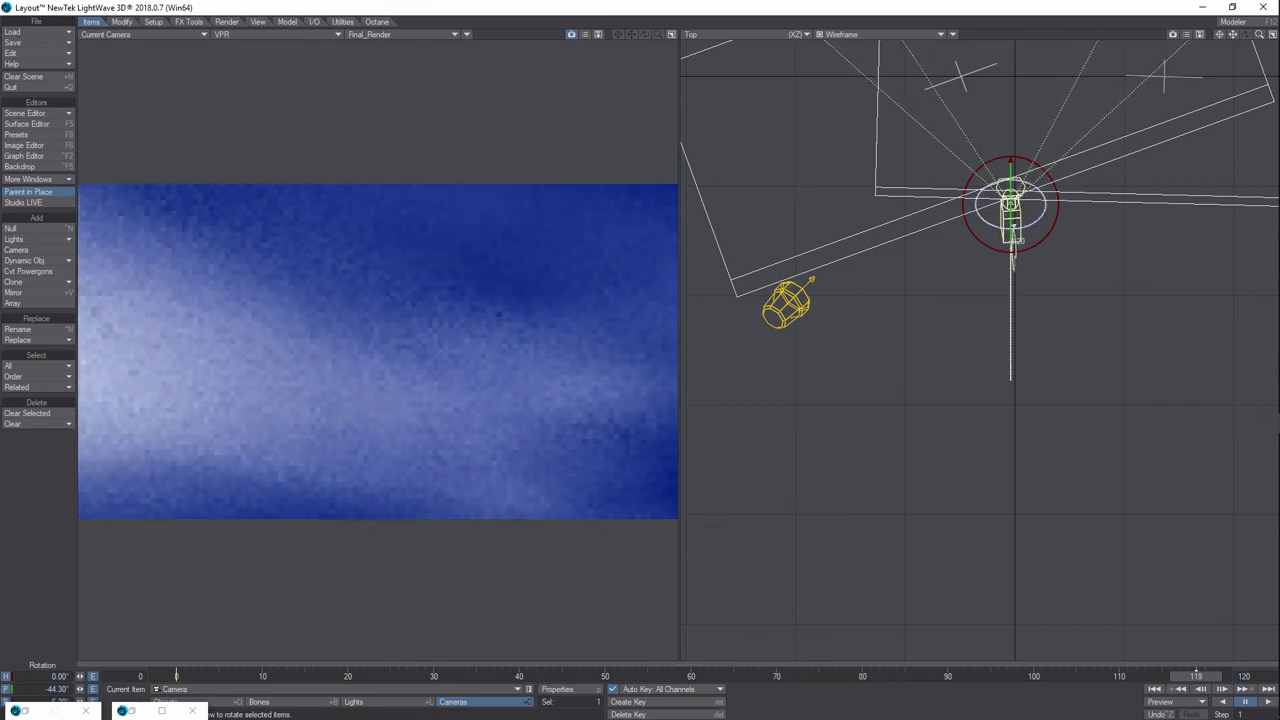
click(1222, 689)
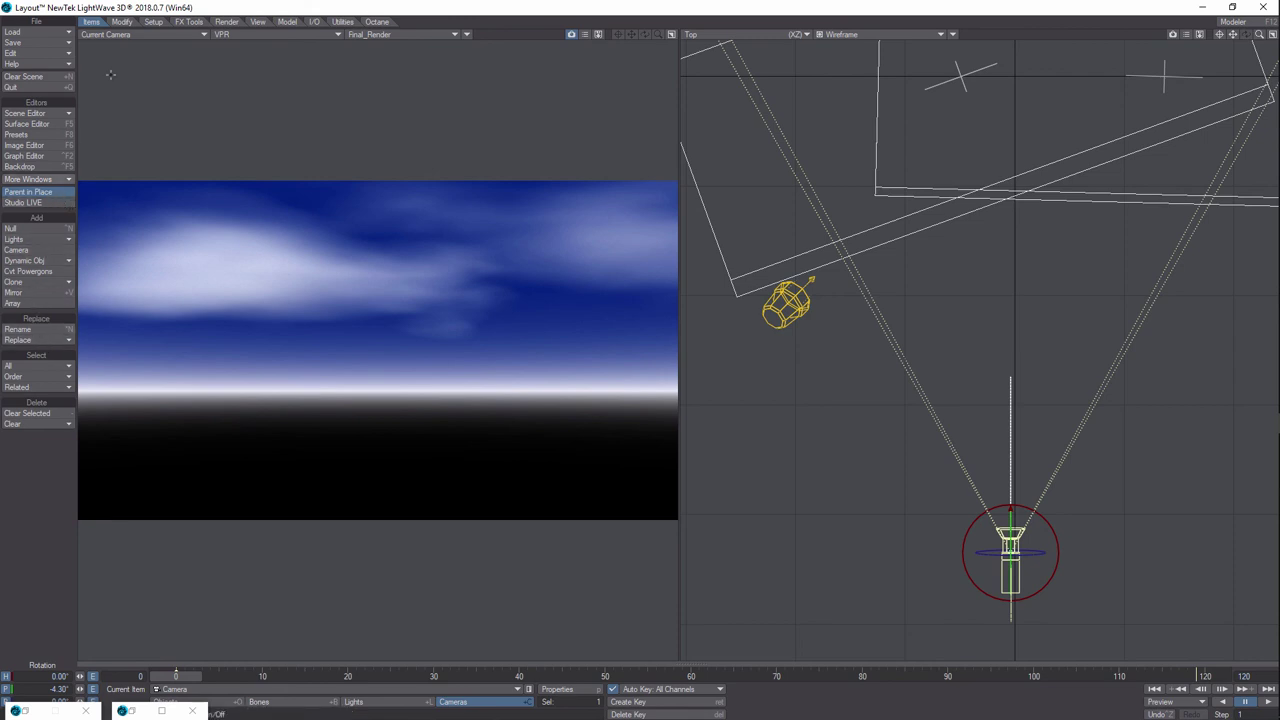
Start rendering the whole scene sequence from frame 0 to 120 and abort the render
click(229, 22)
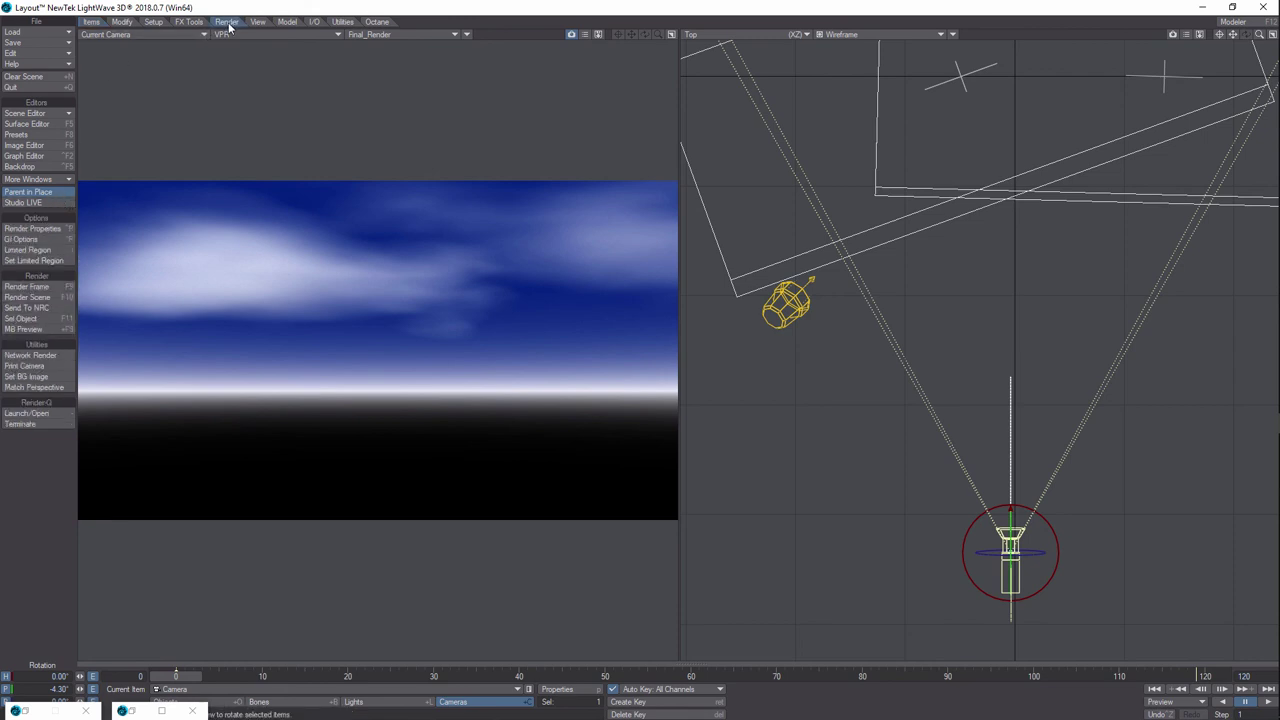
click(43, 298)
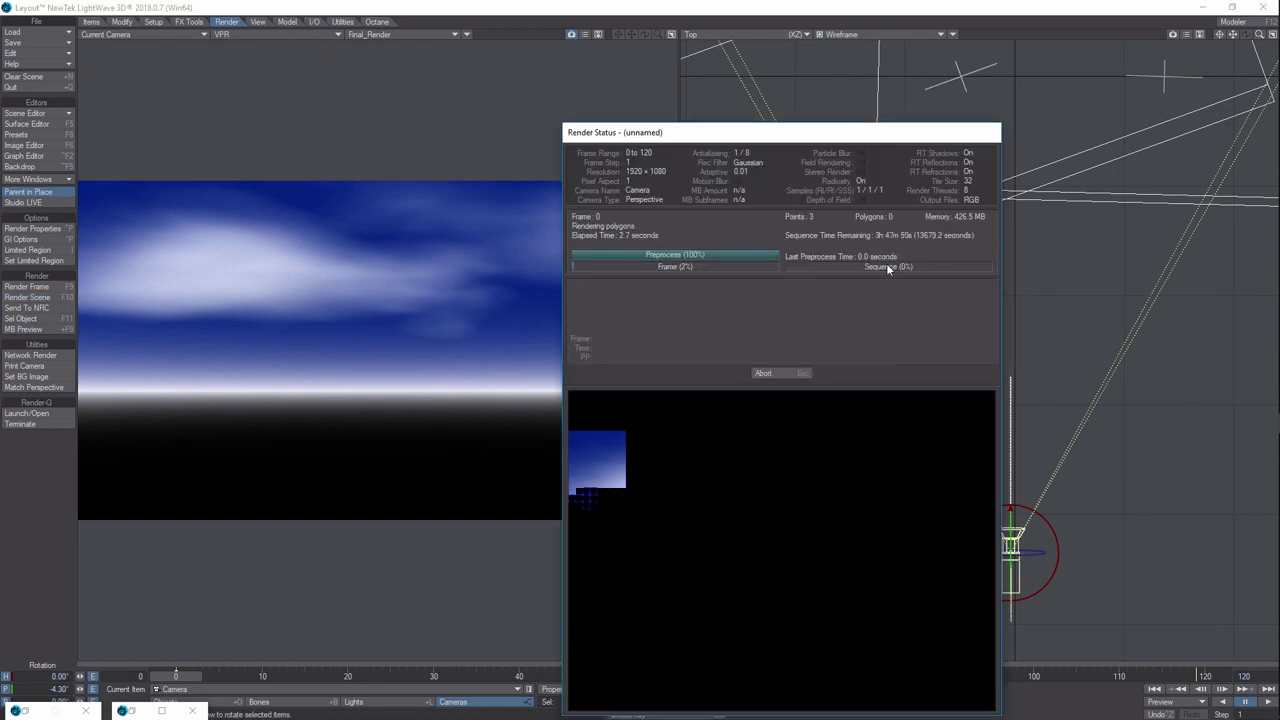
click(779, 374)
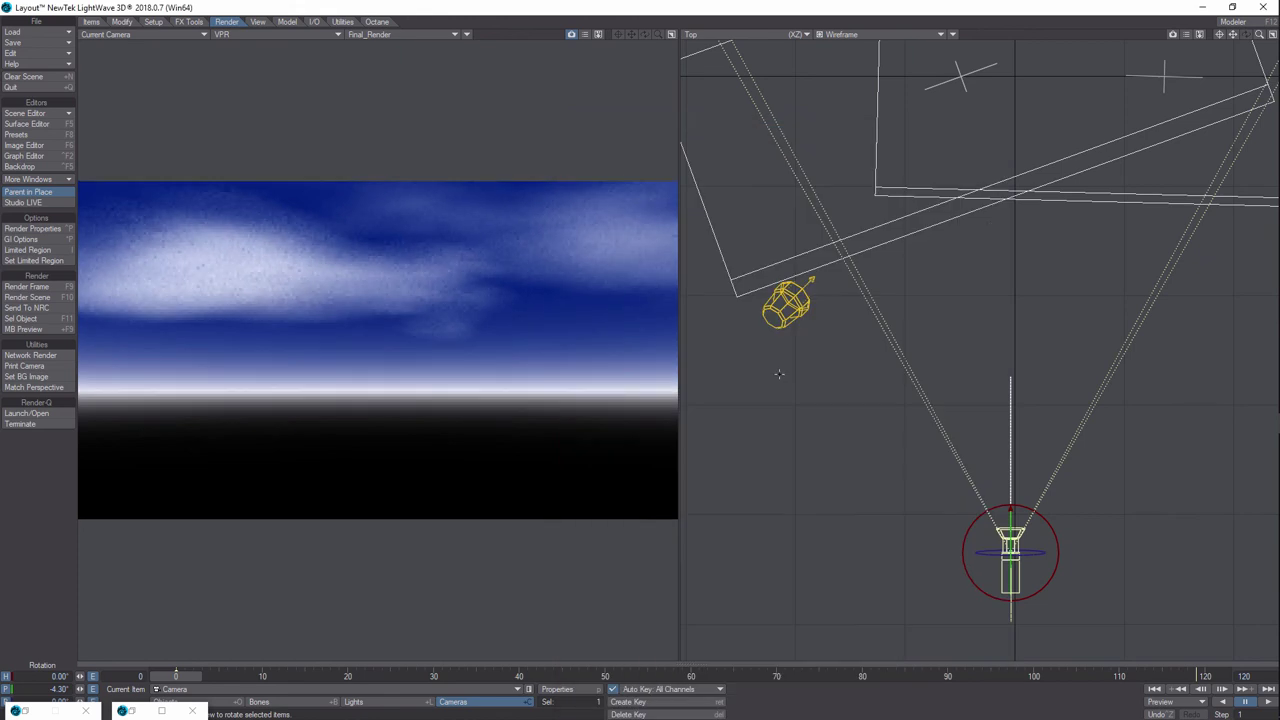